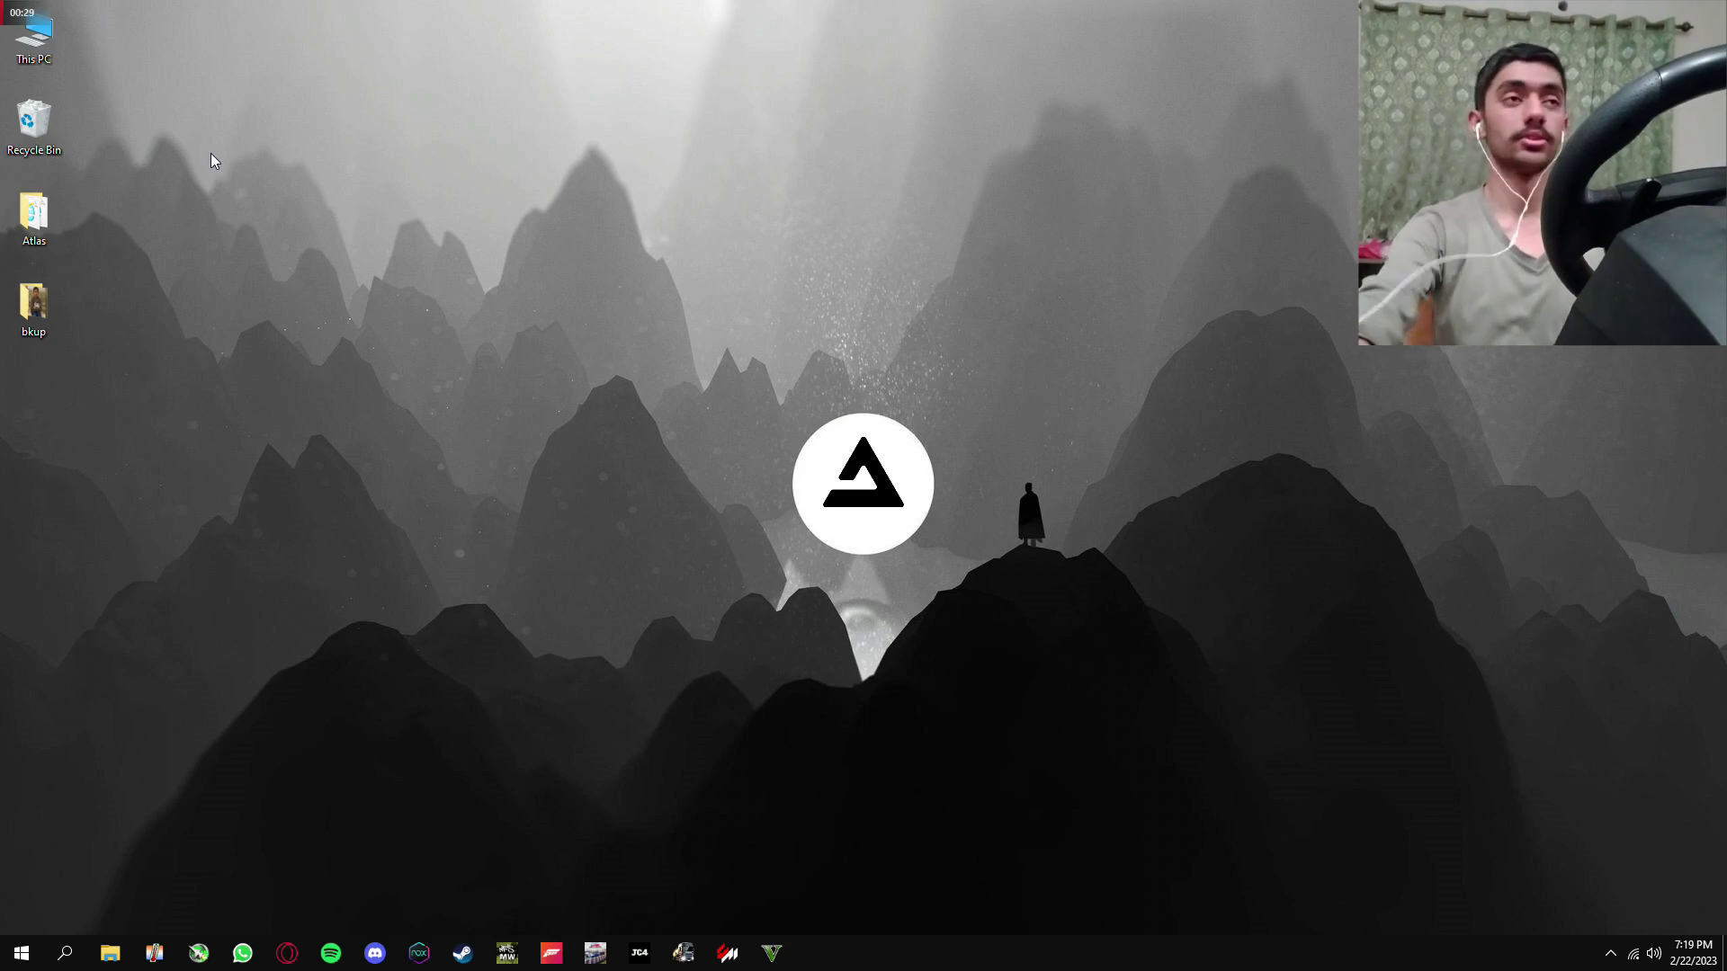
Refresh the desktop, browse This PC to Gamez (D:) > Assetto Corsa, and launch Opera
right_click(468, 230)
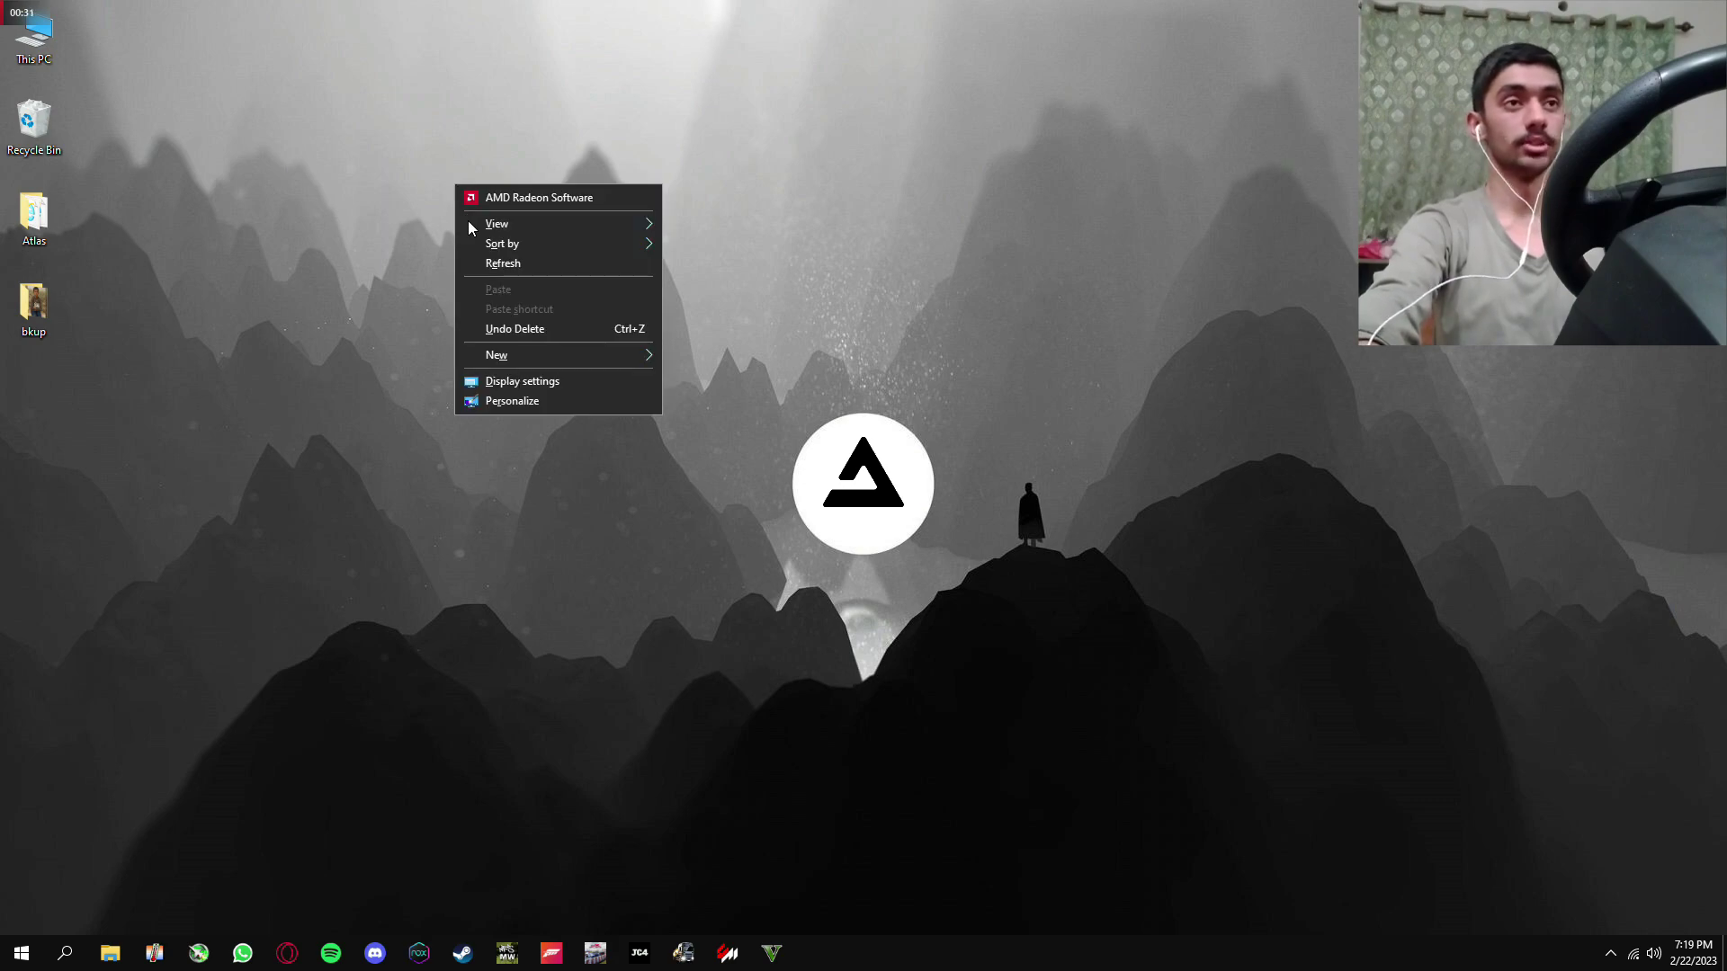
click(510, 259)
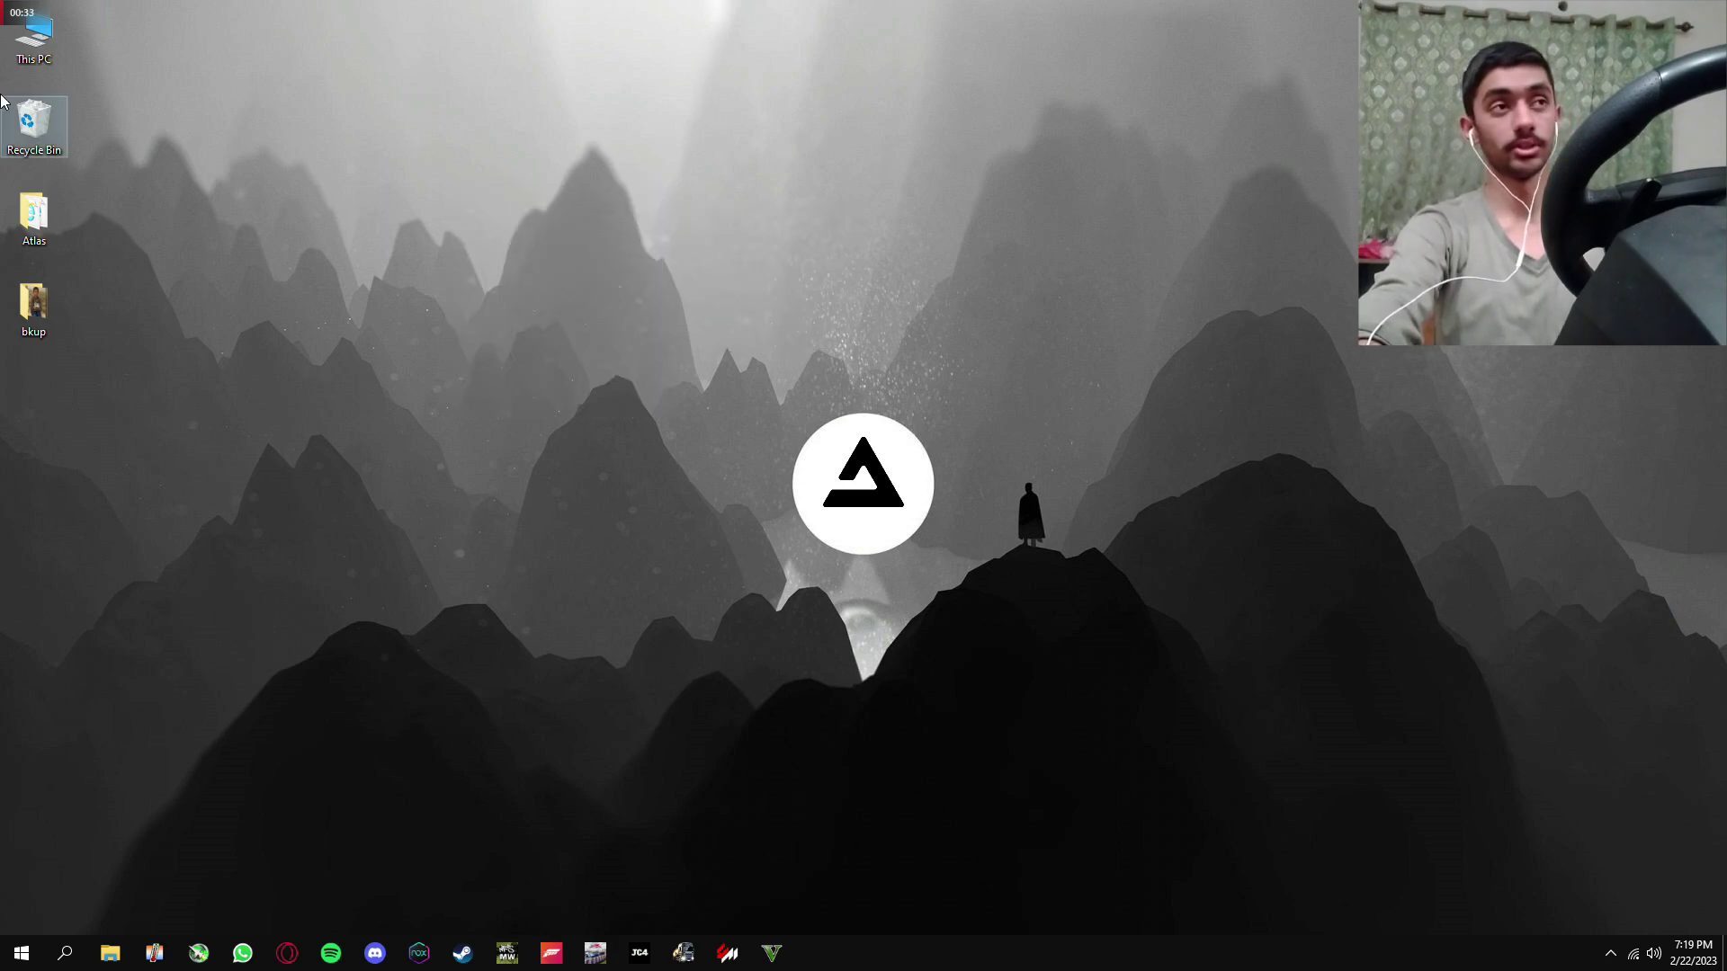
click(19, 47)
double_click(19, 46)
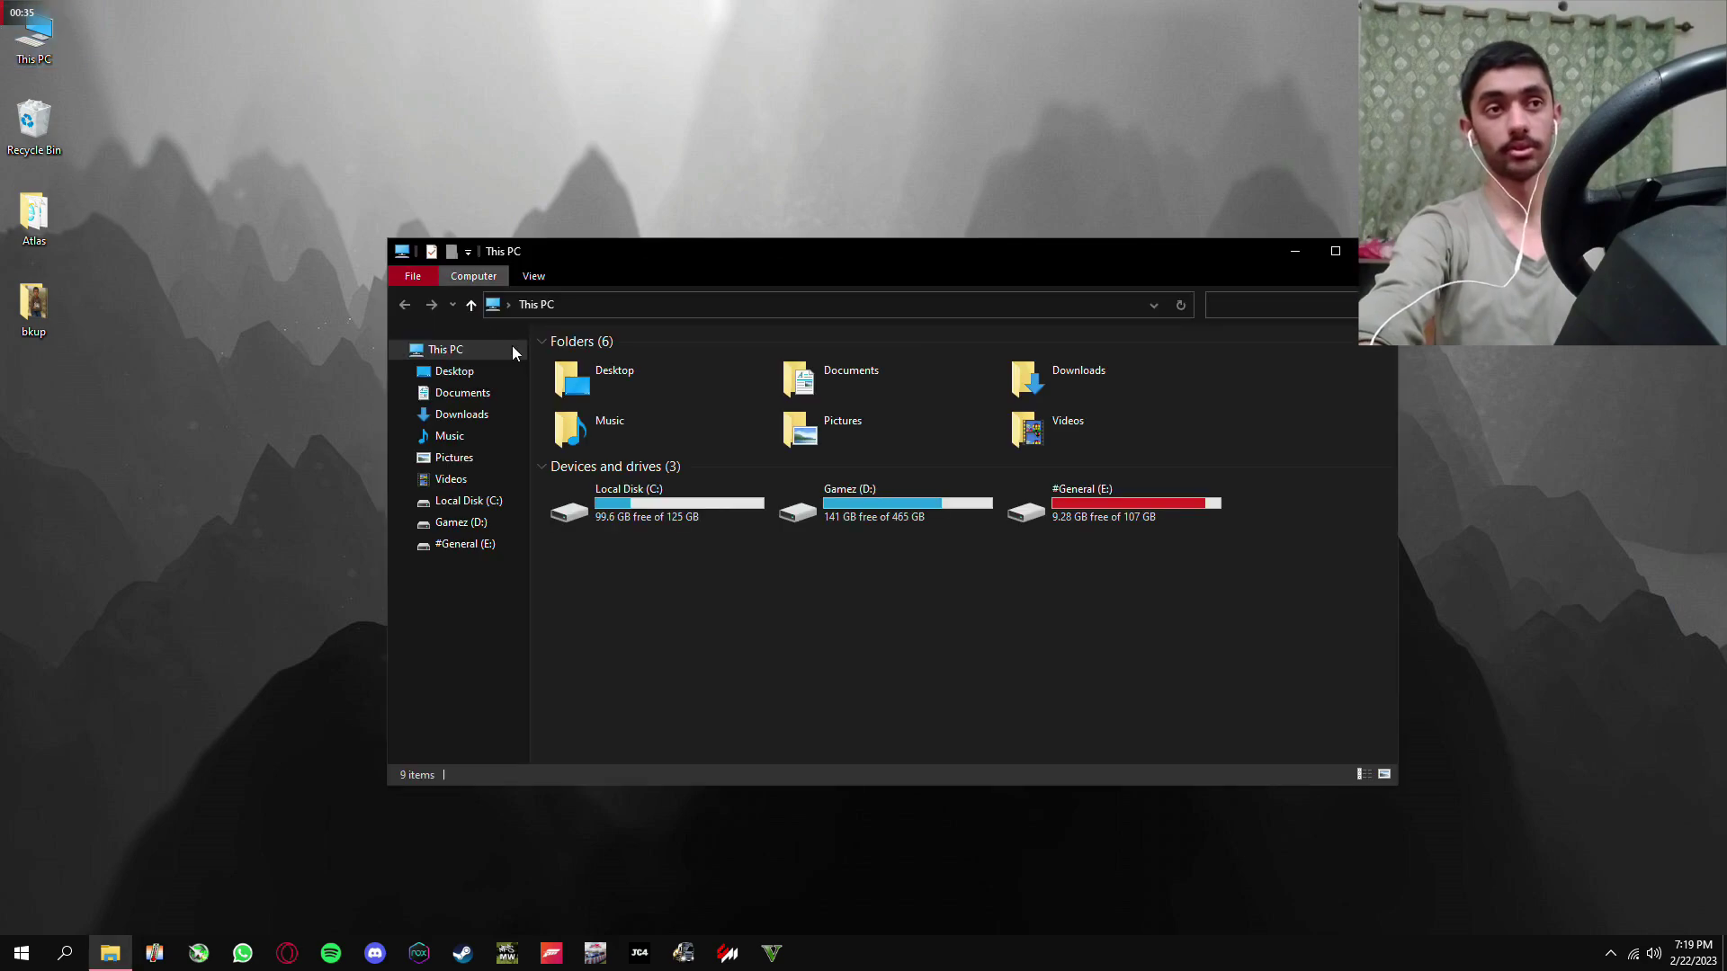
double_click(871, 493)
double_click(603, 364)
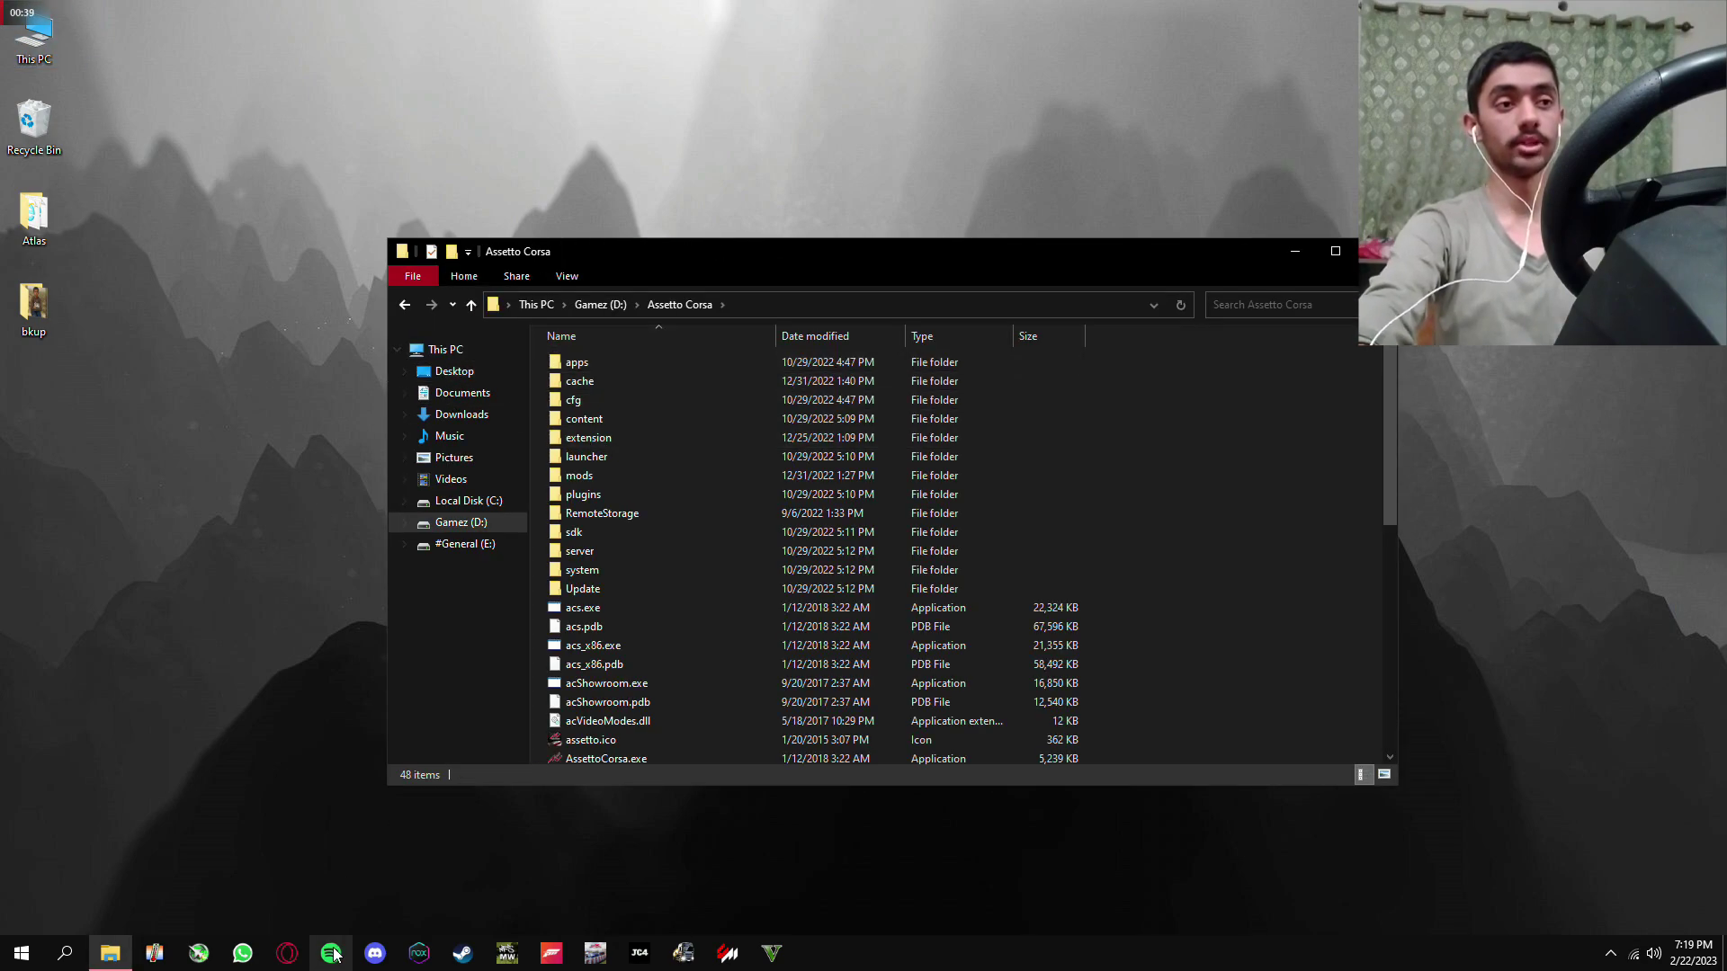
click(288, 944)
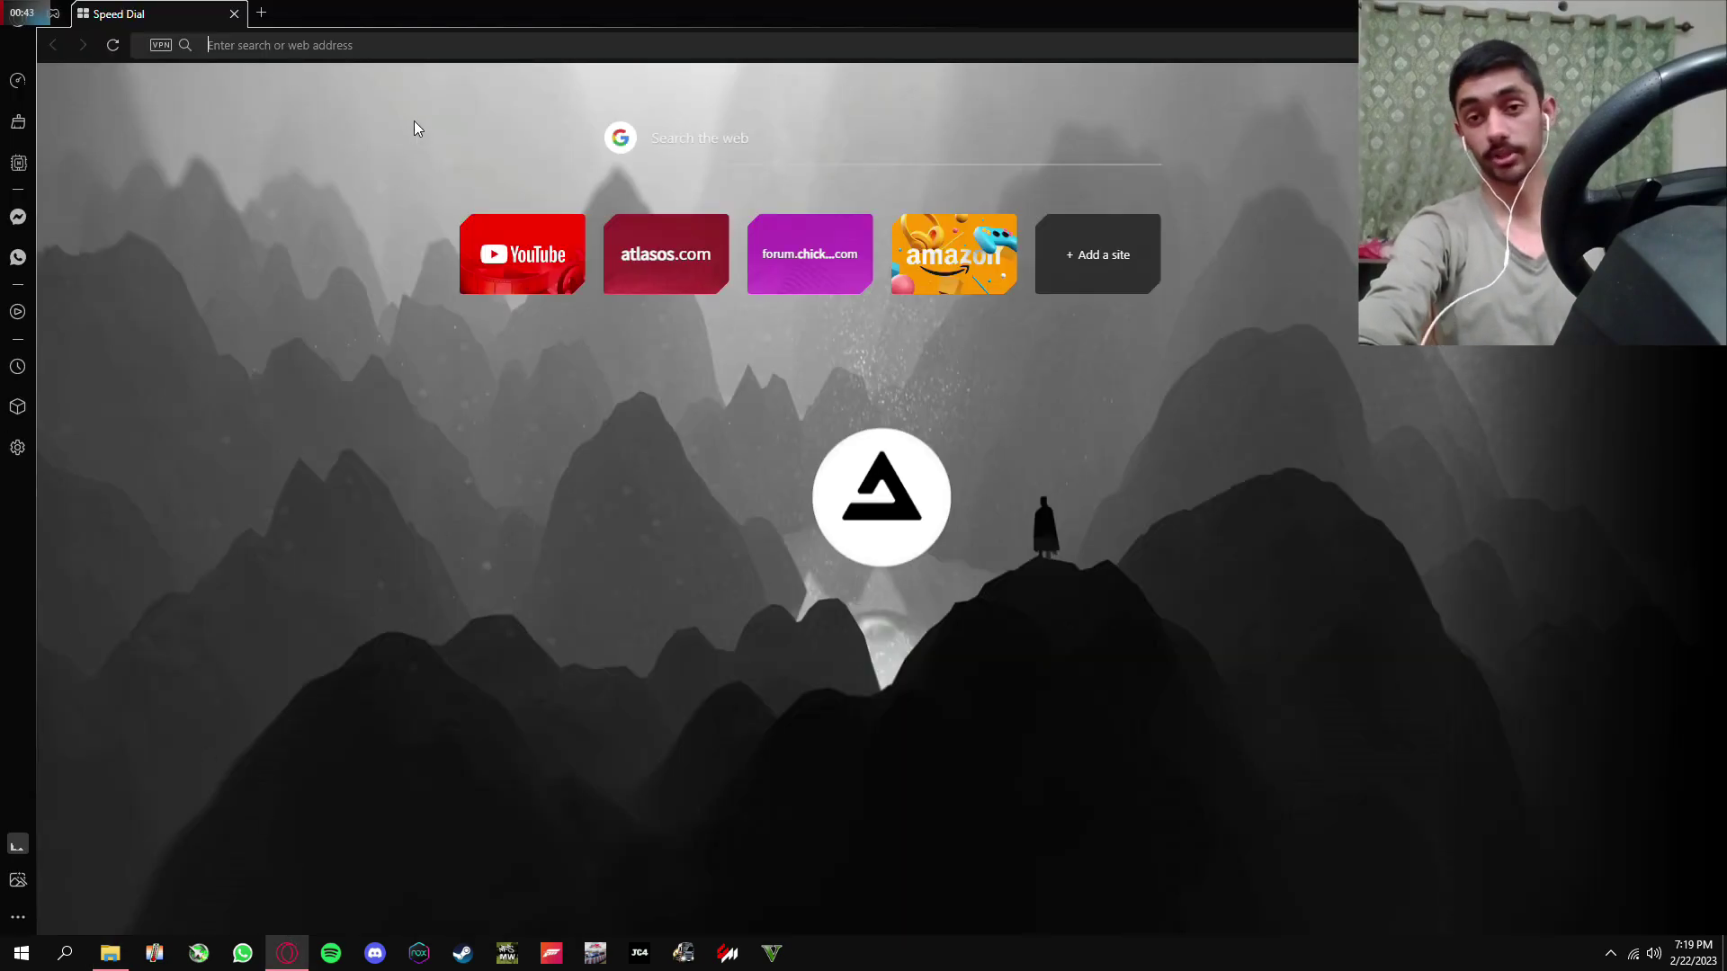
Google search for 'assetto corsa car mods'
click(453, 40)
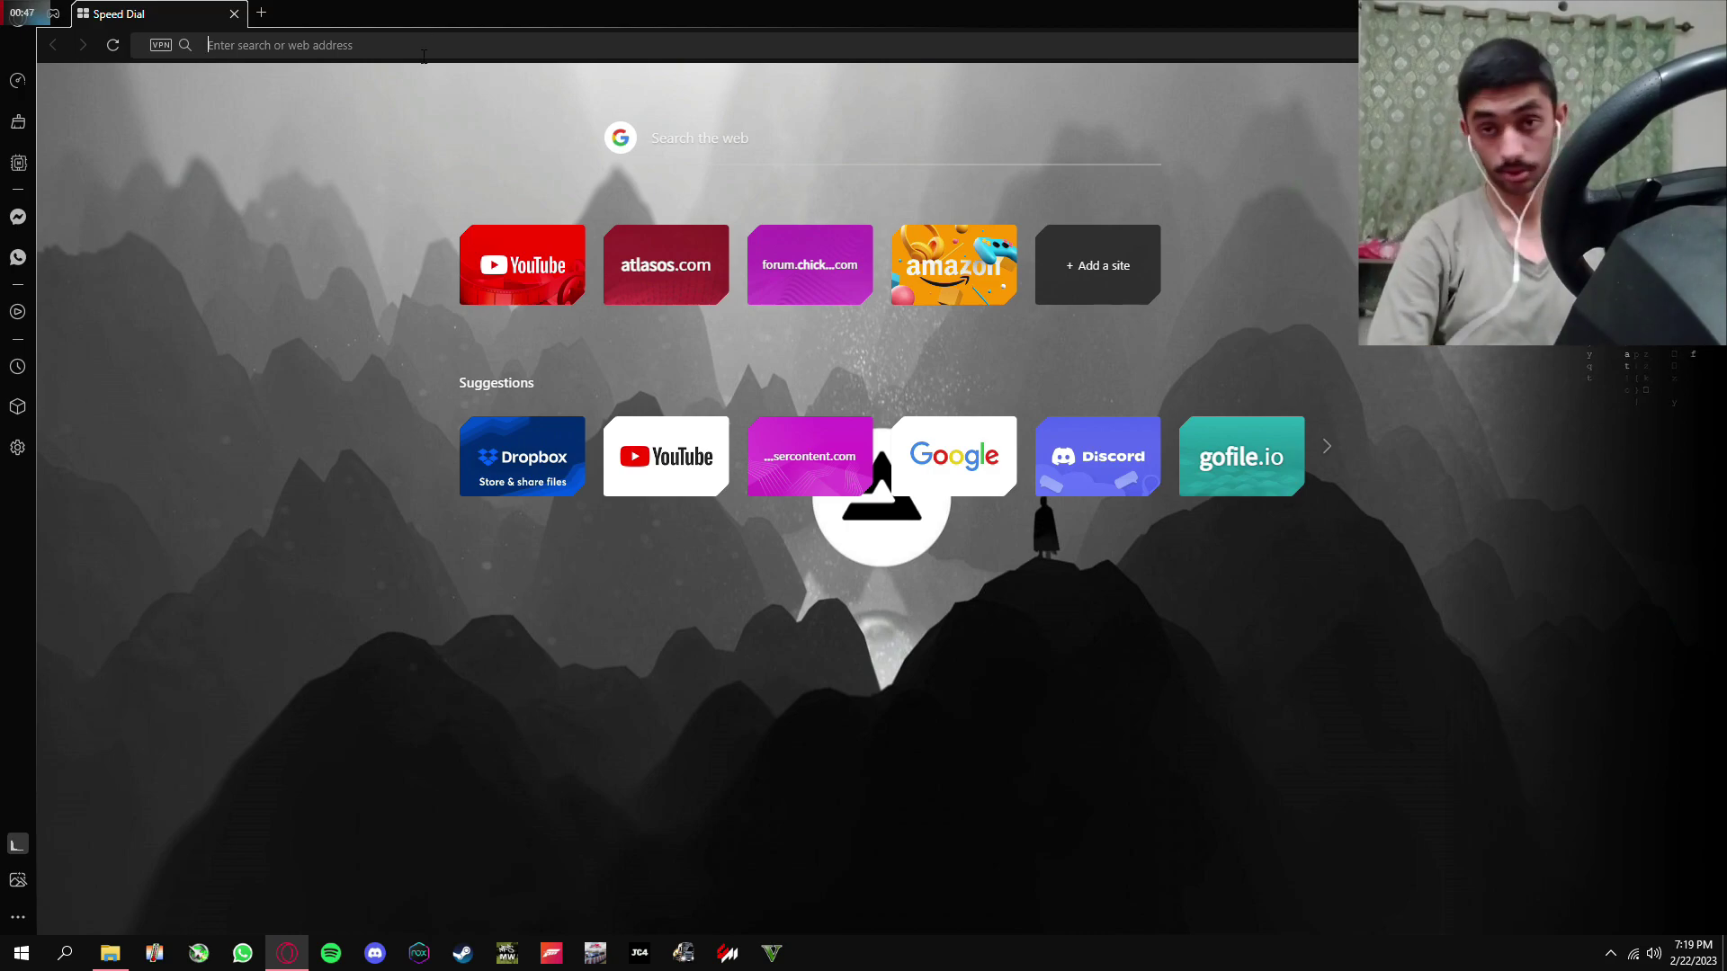
text(ass)
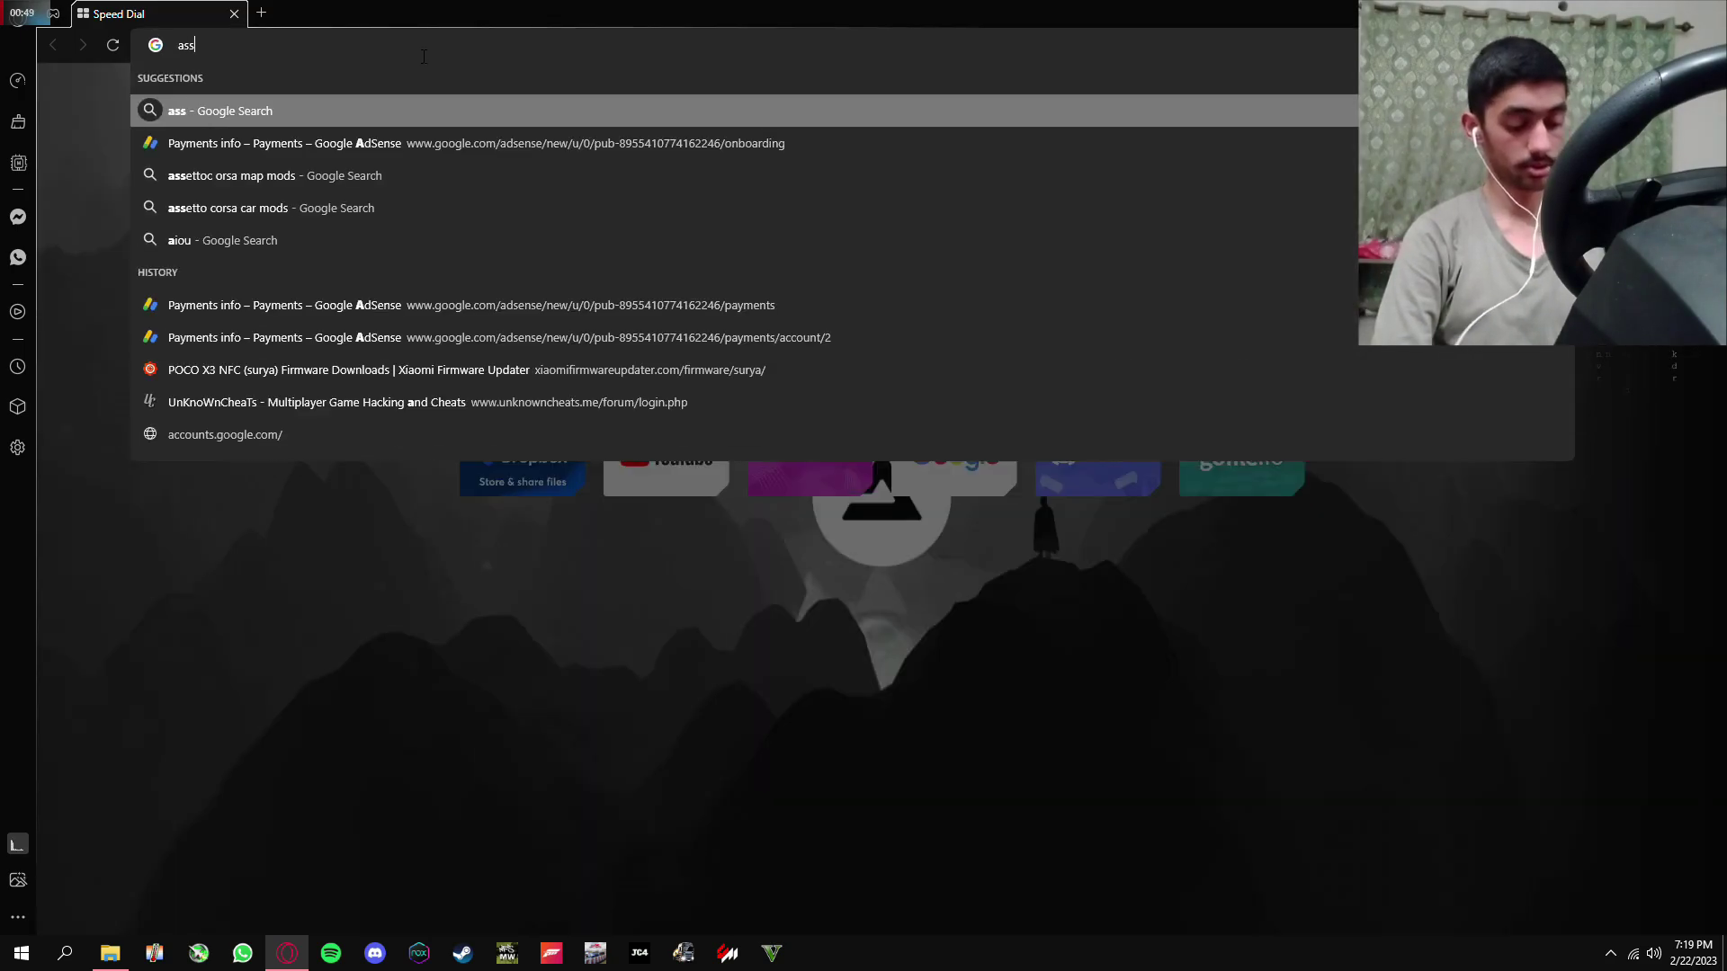
text(etto corsa car mdos)
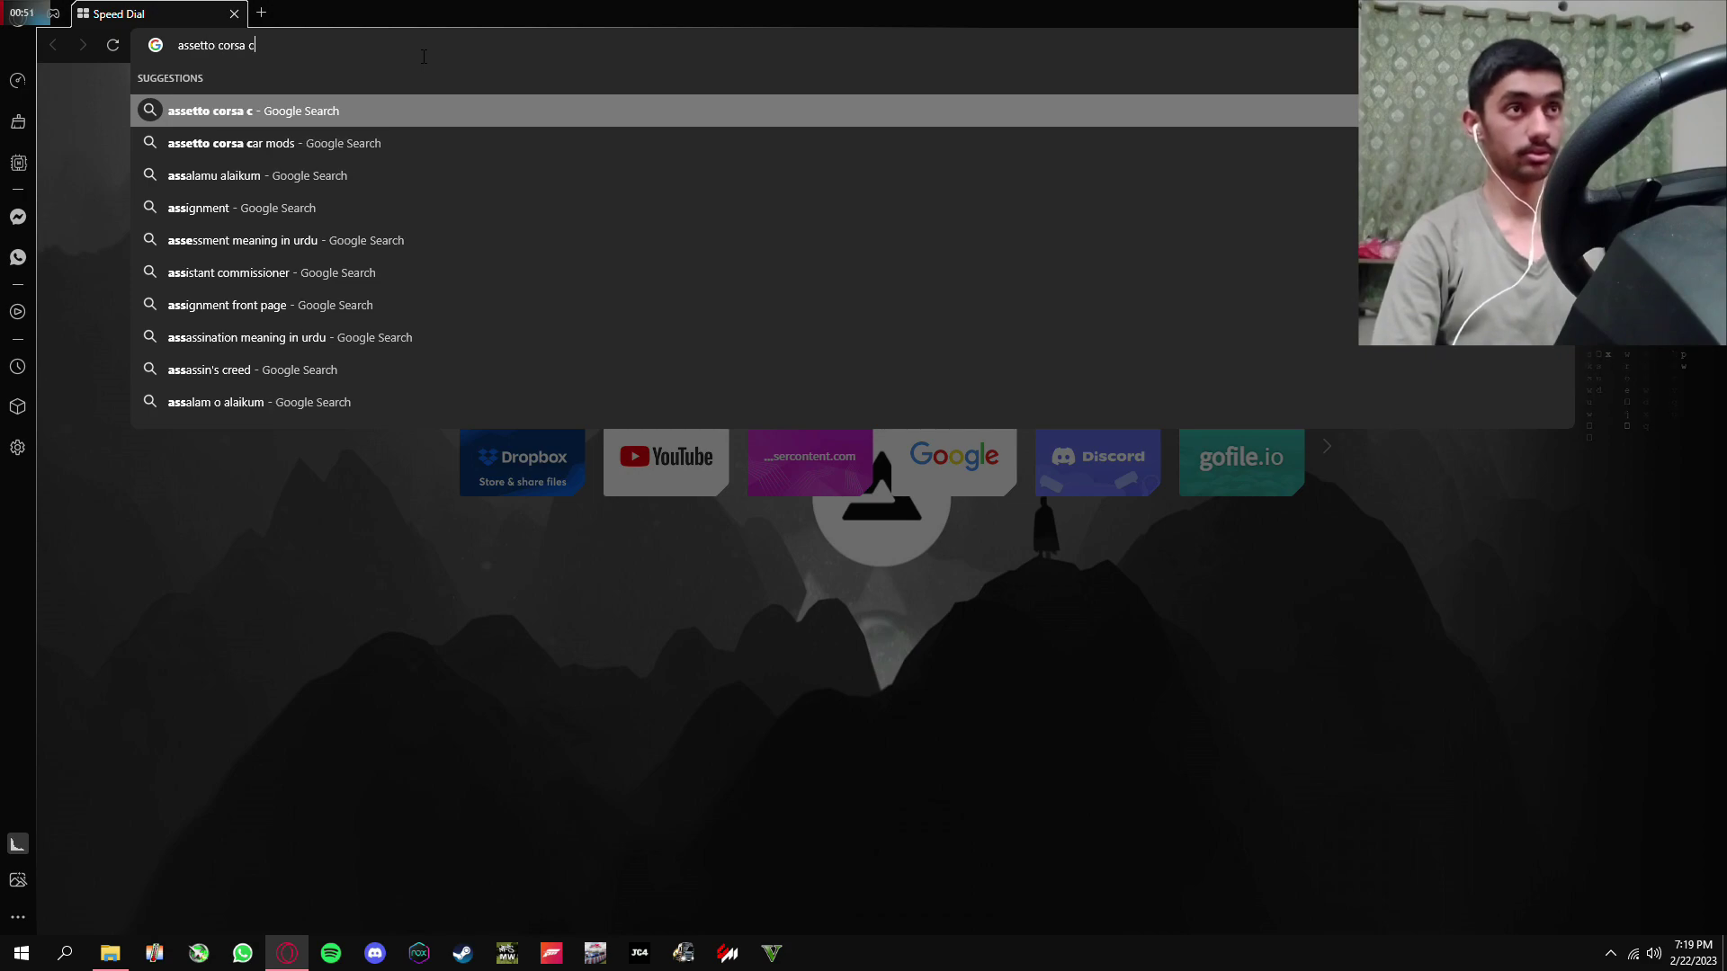
key(BackSpace)
key(BackSpace)
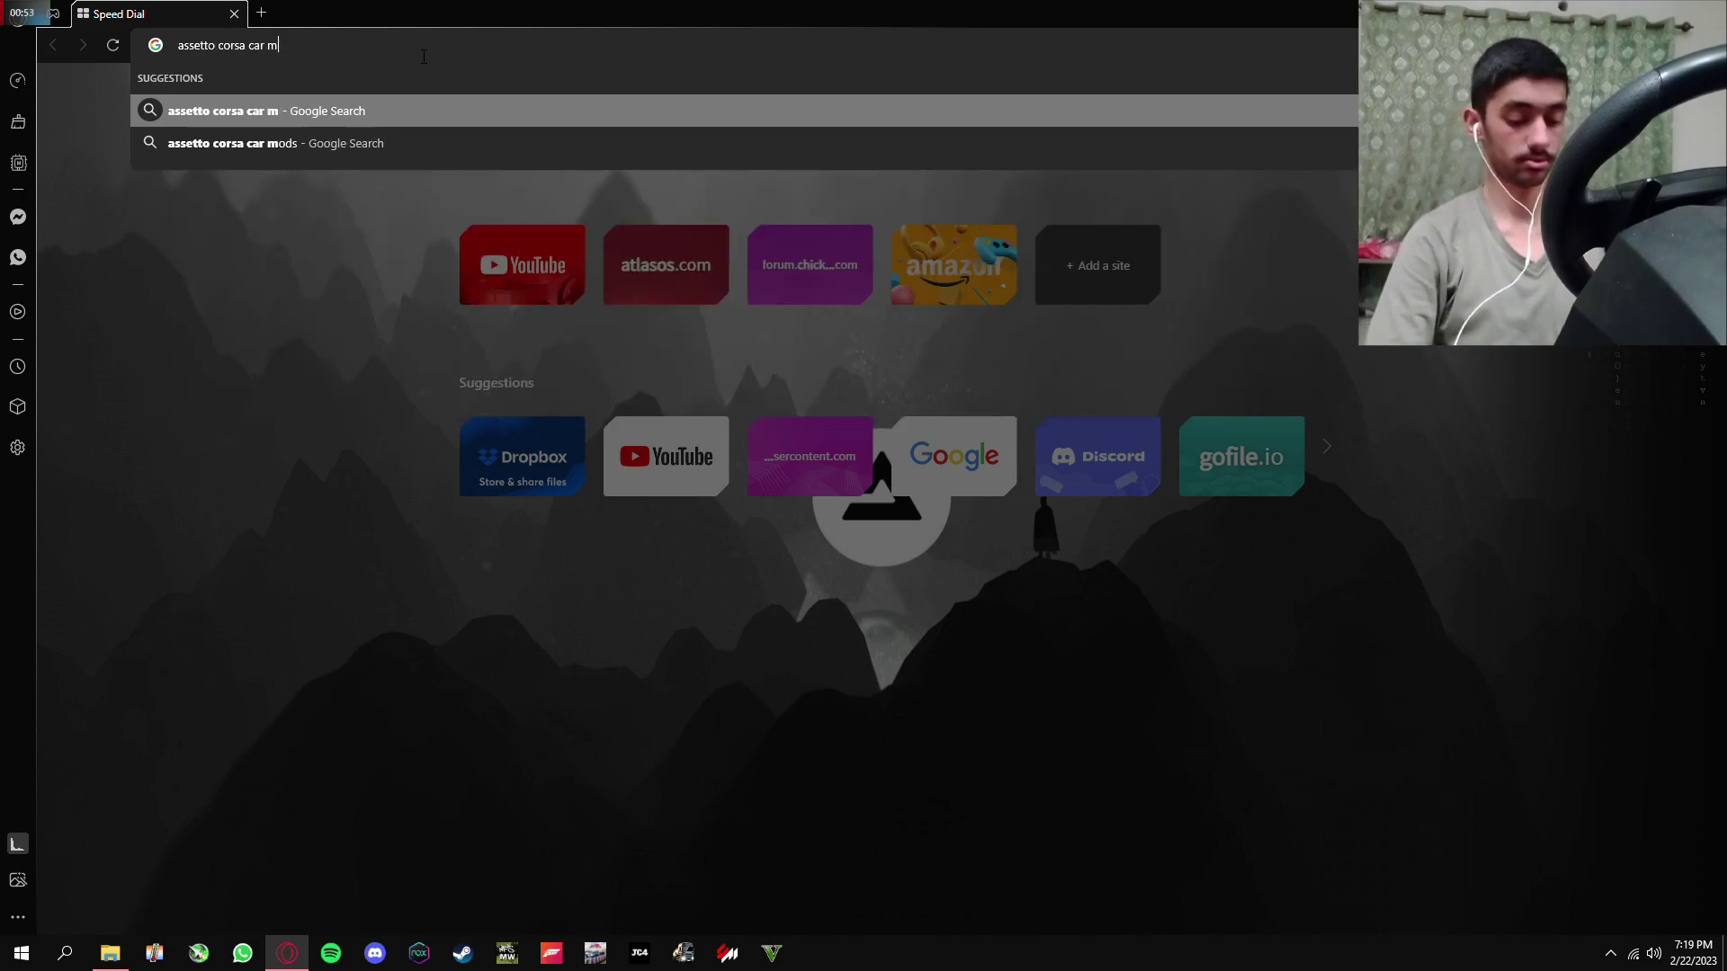
text(ods)
key(Return)
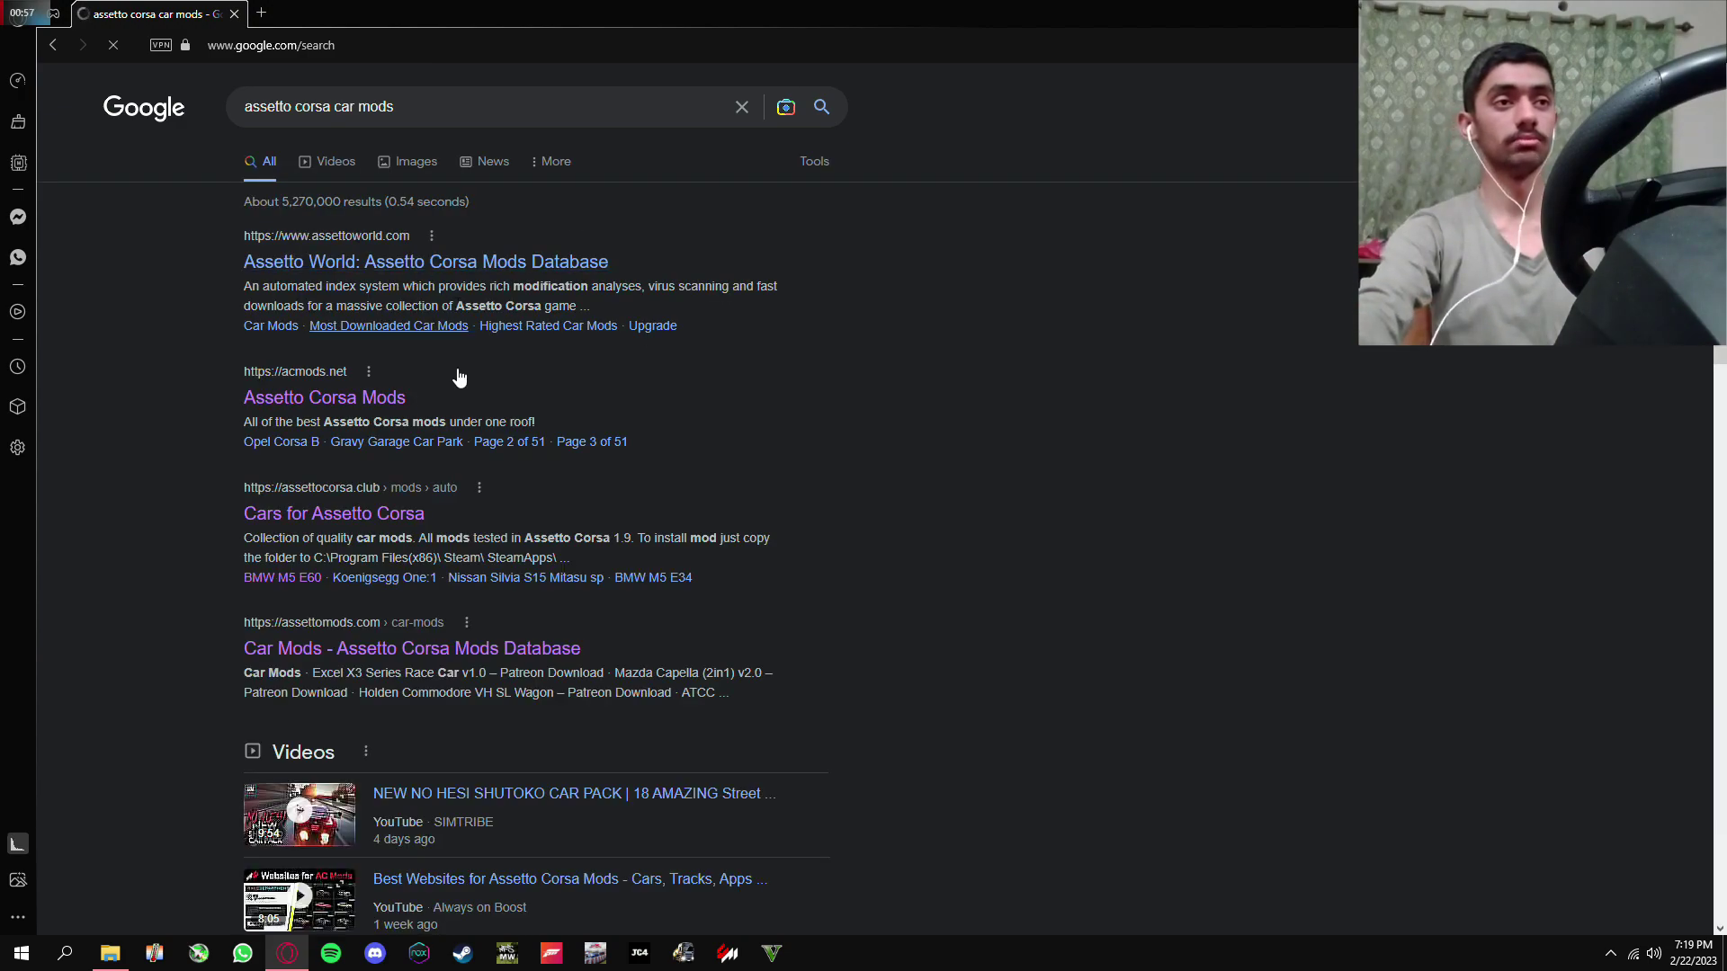
scroll(513, 256, down, 7)
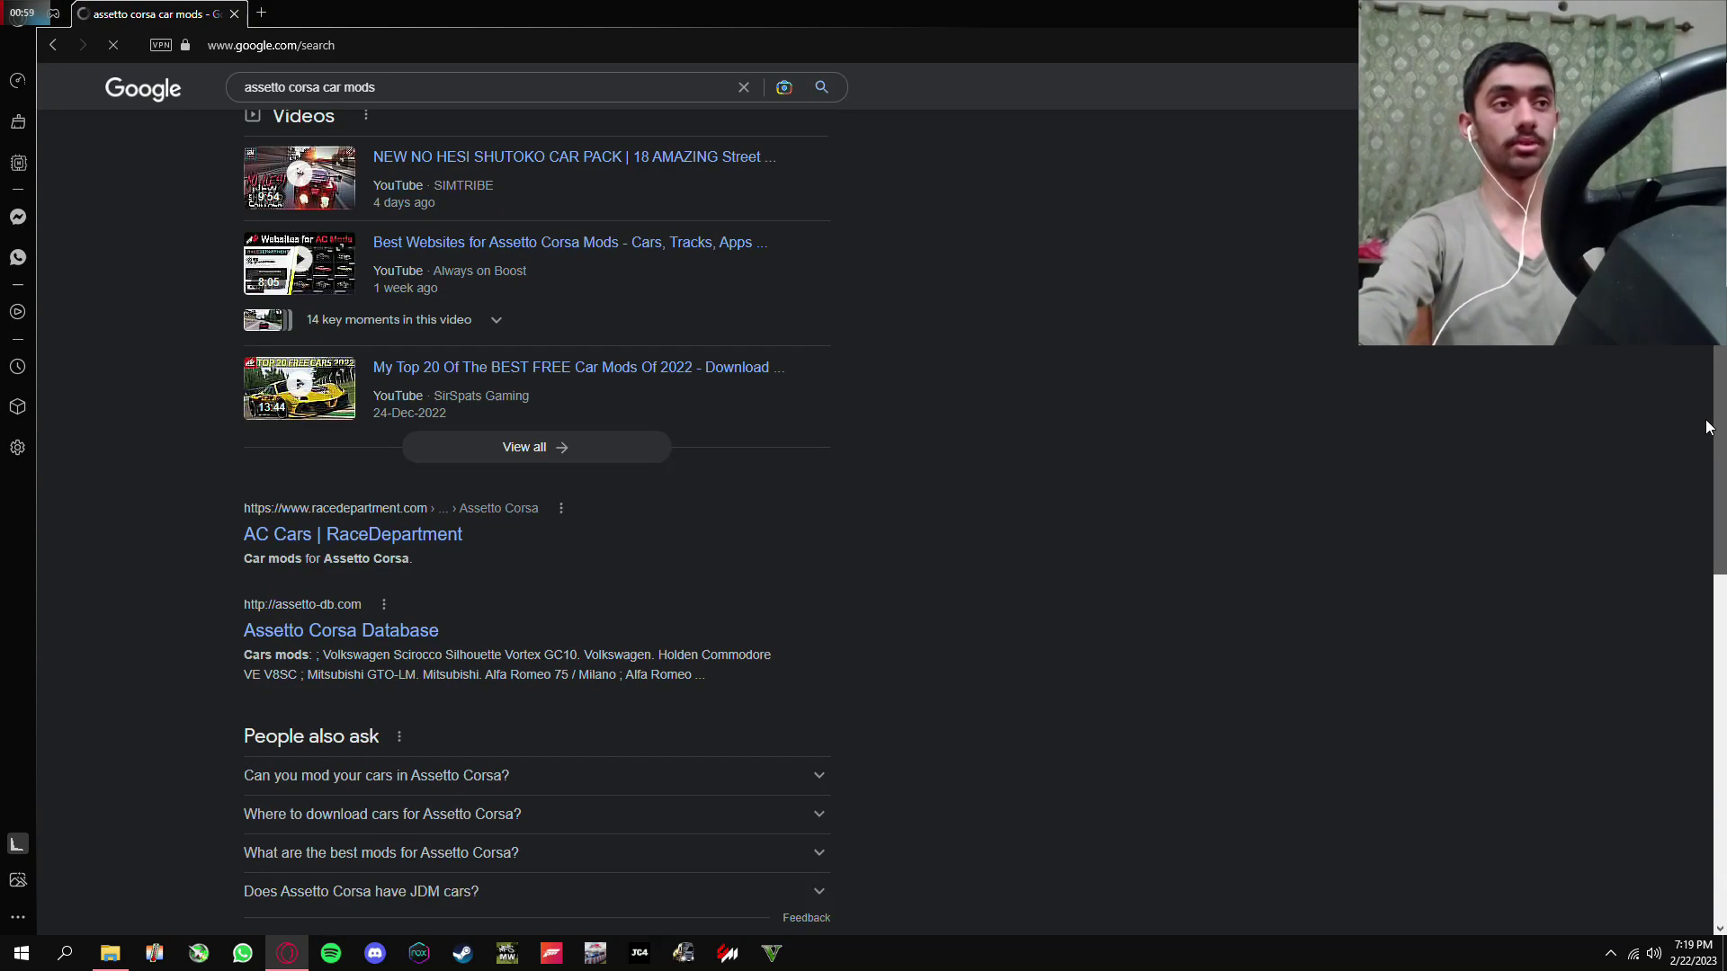
scroll(513, 256, up, 6)
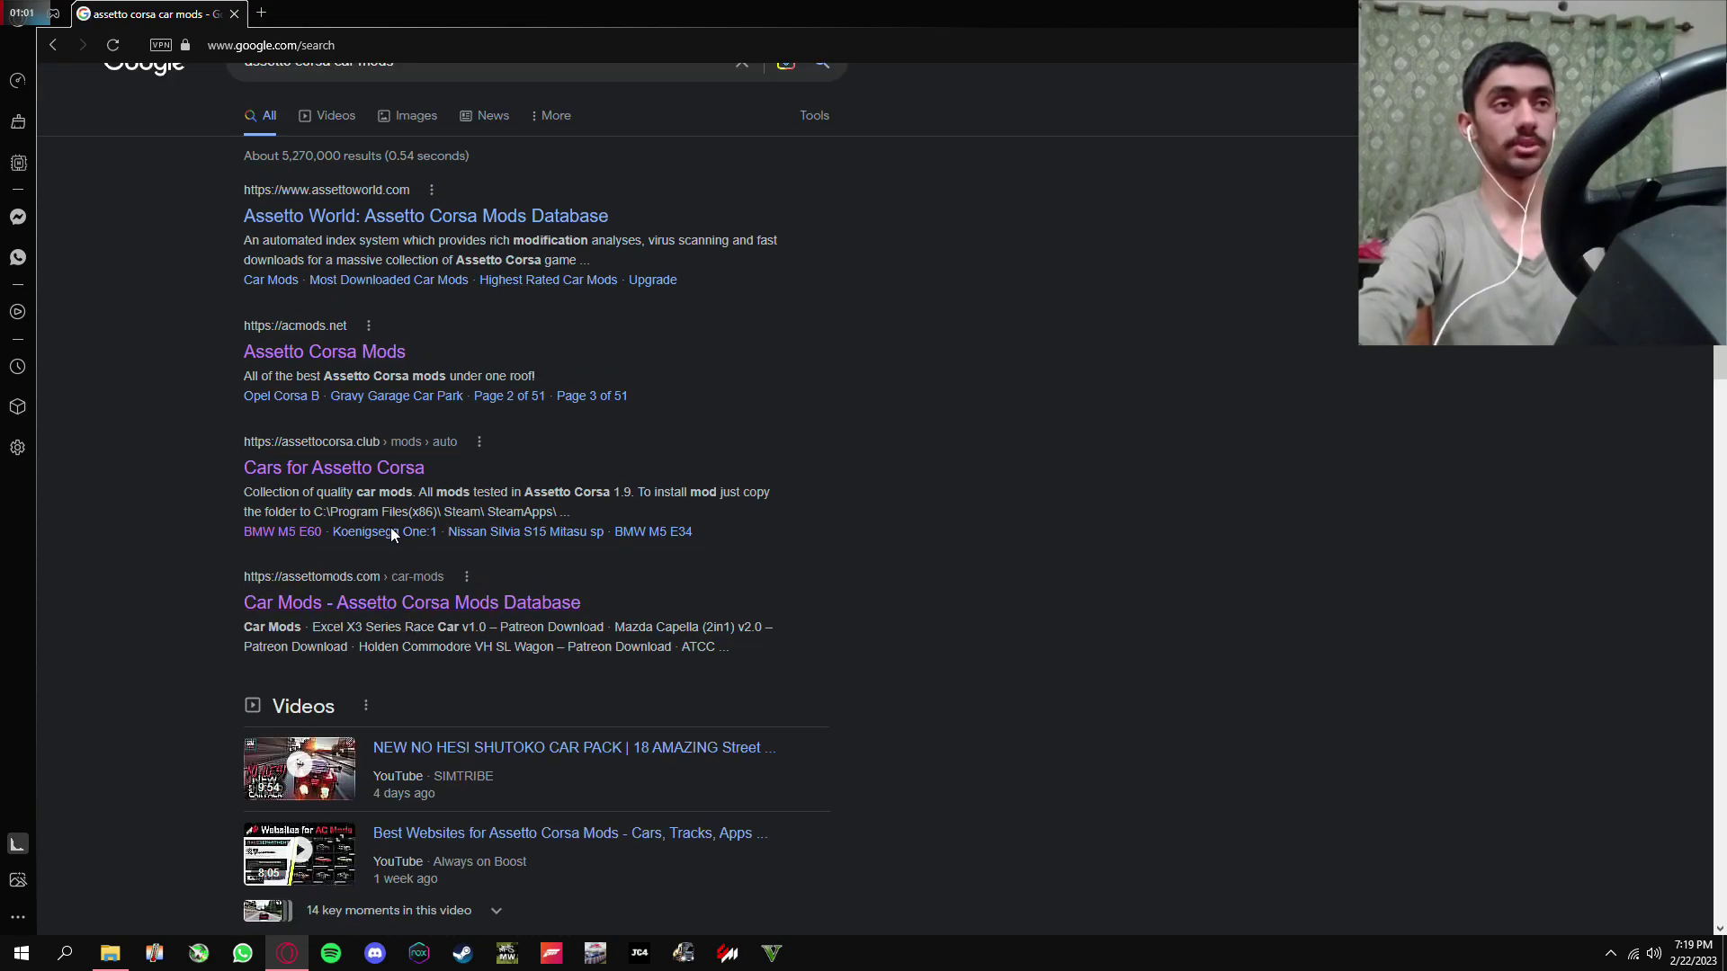
Open the Assetto Corsa Mods (acmods.net) result in a new tab, then return to the results
right_click(364, 351)
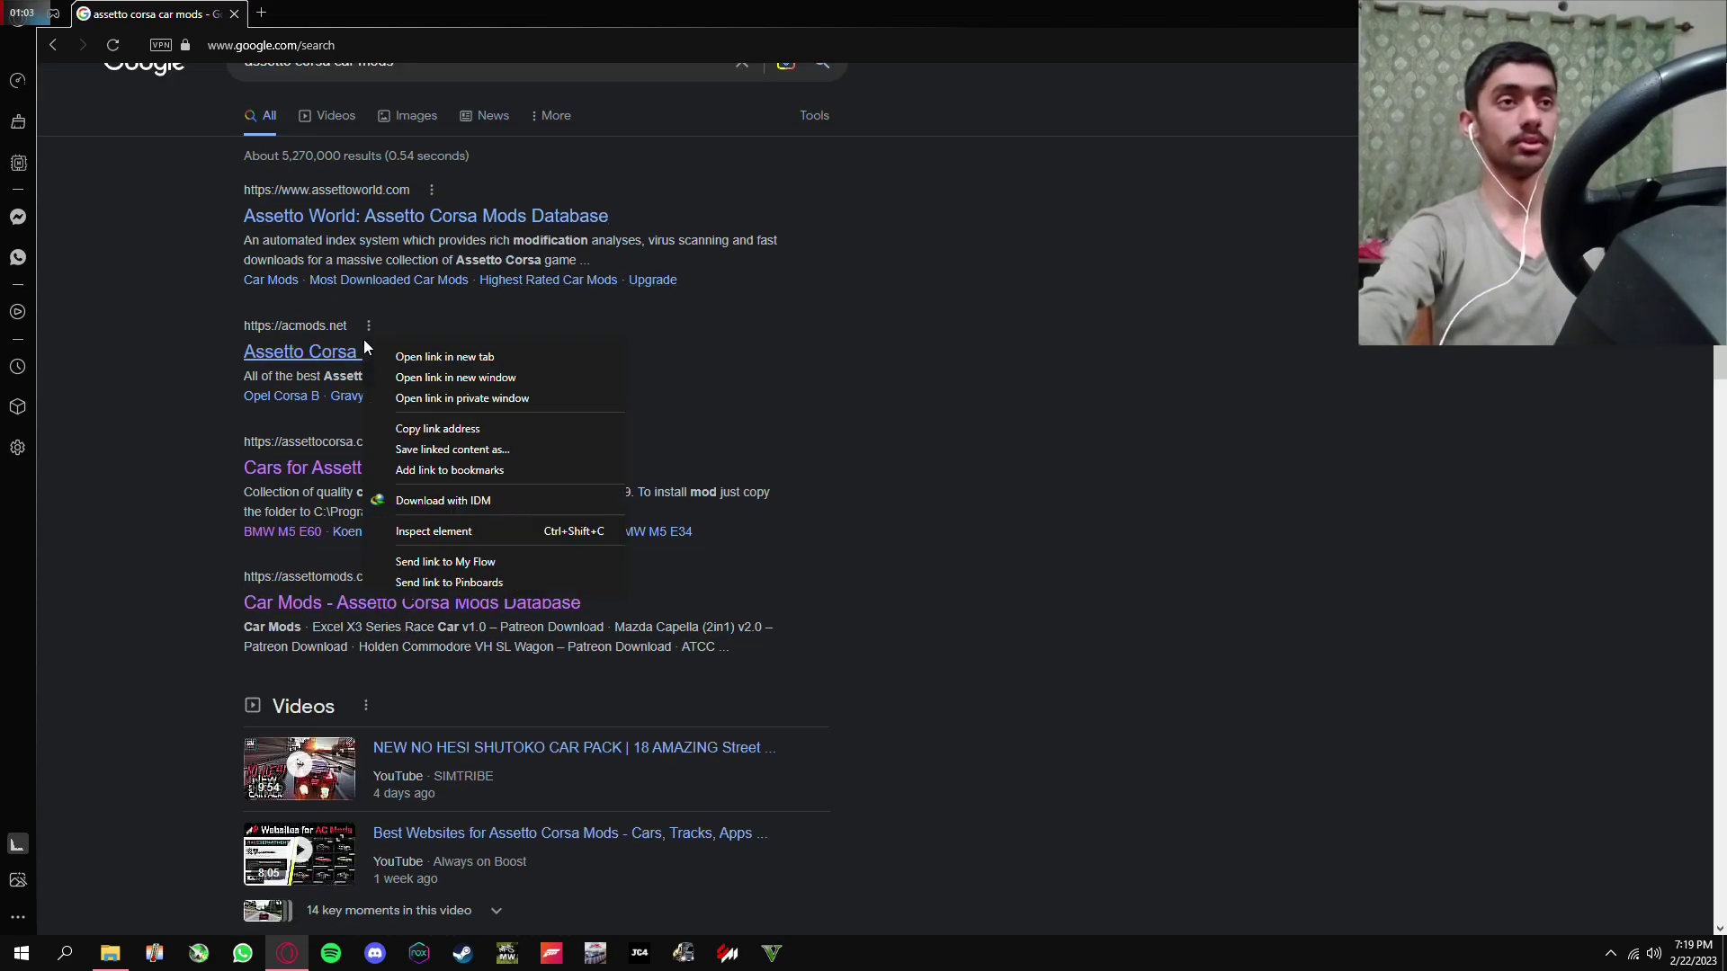
click(405, 352)
click(338, 14)
key(ctrl+Tab)
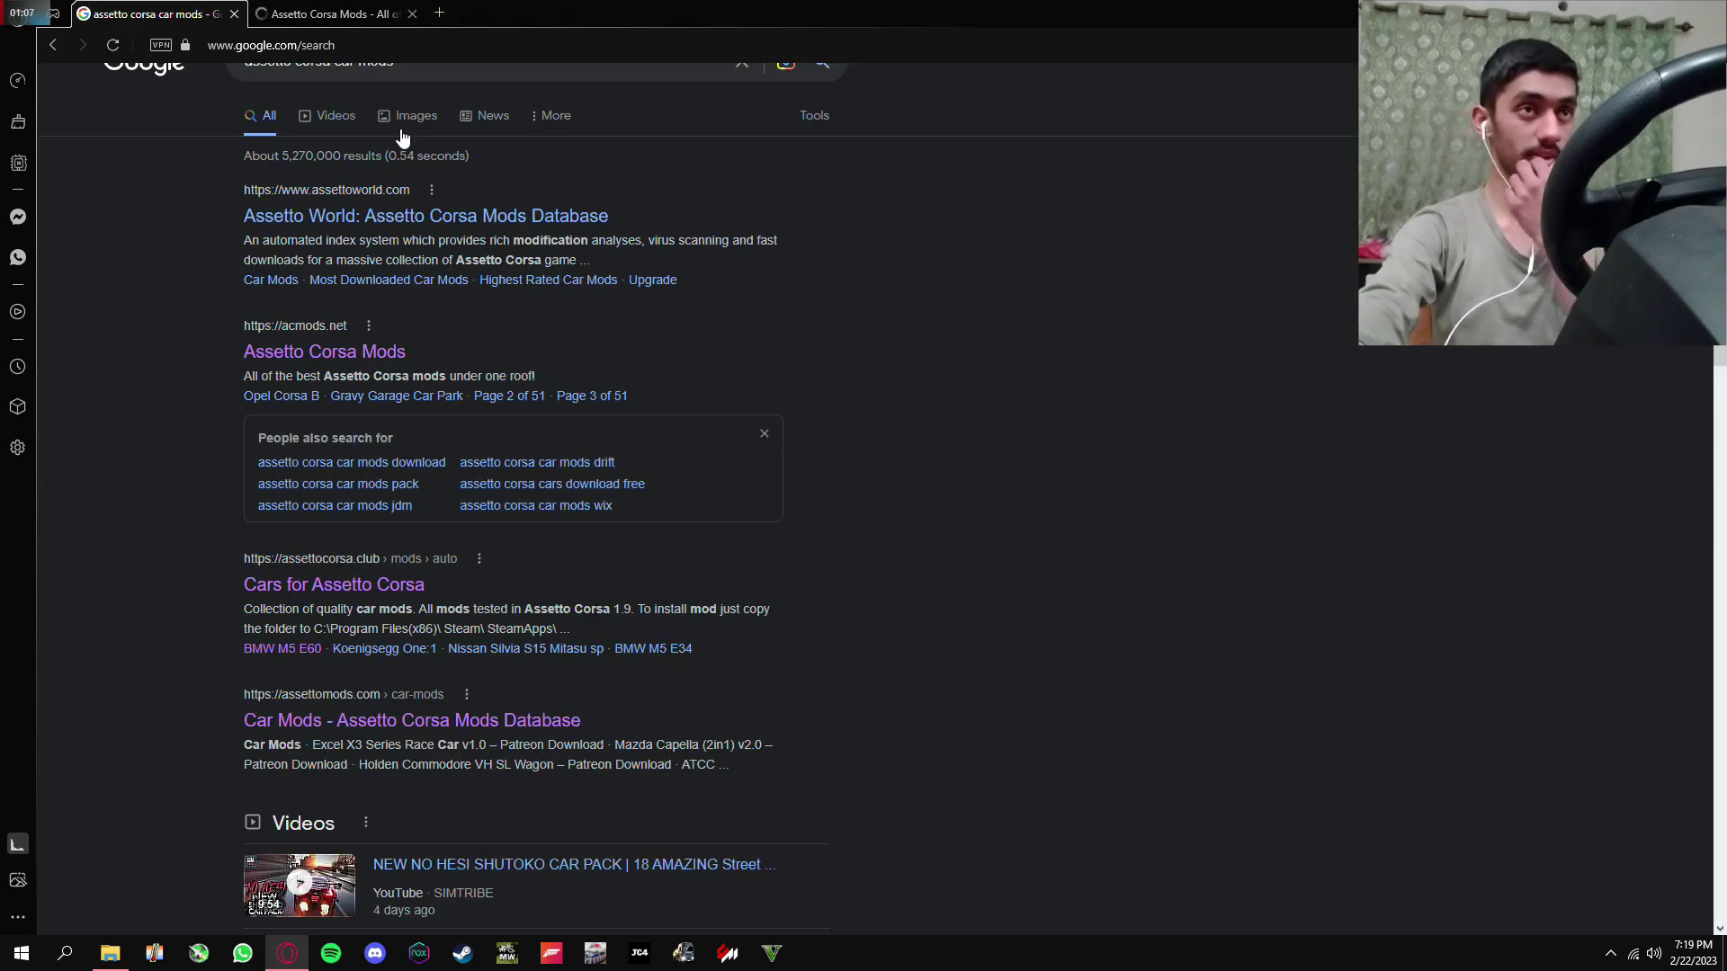
Start rewriting the query, removing 'car mods' from it
scroll(387, 90, up, 1)
double_click(387, 100)
click(442, 117)
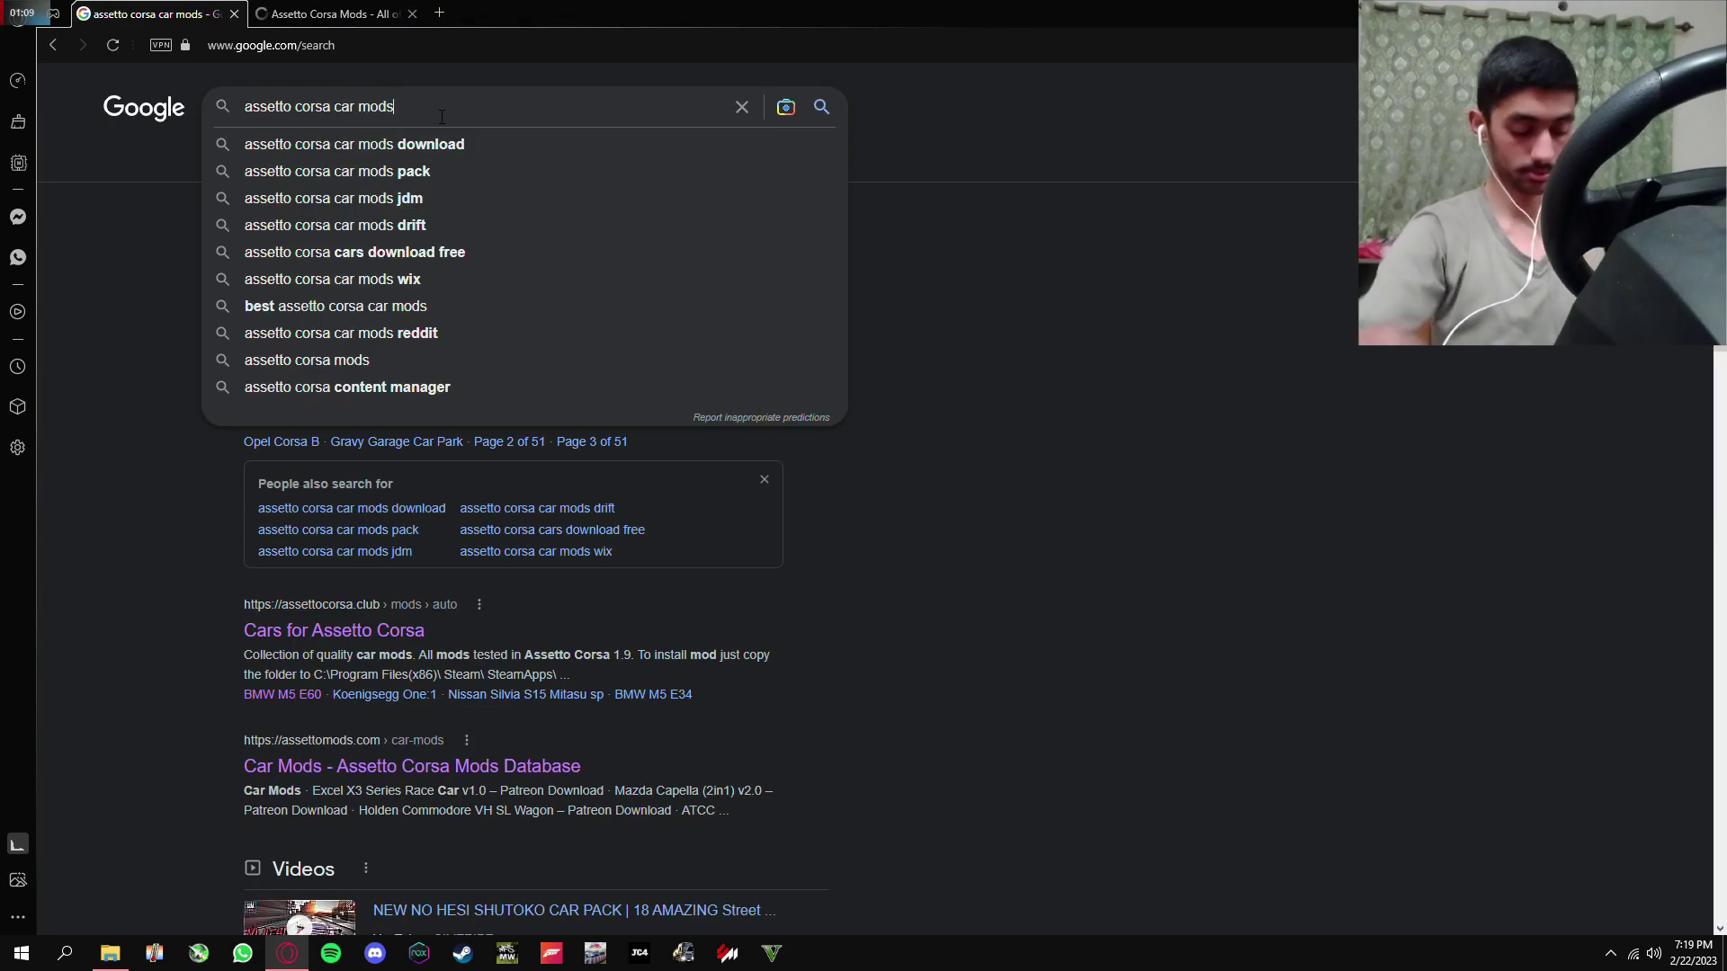
key(BackSpace)
key(BackSpace)
key(BackSpace)
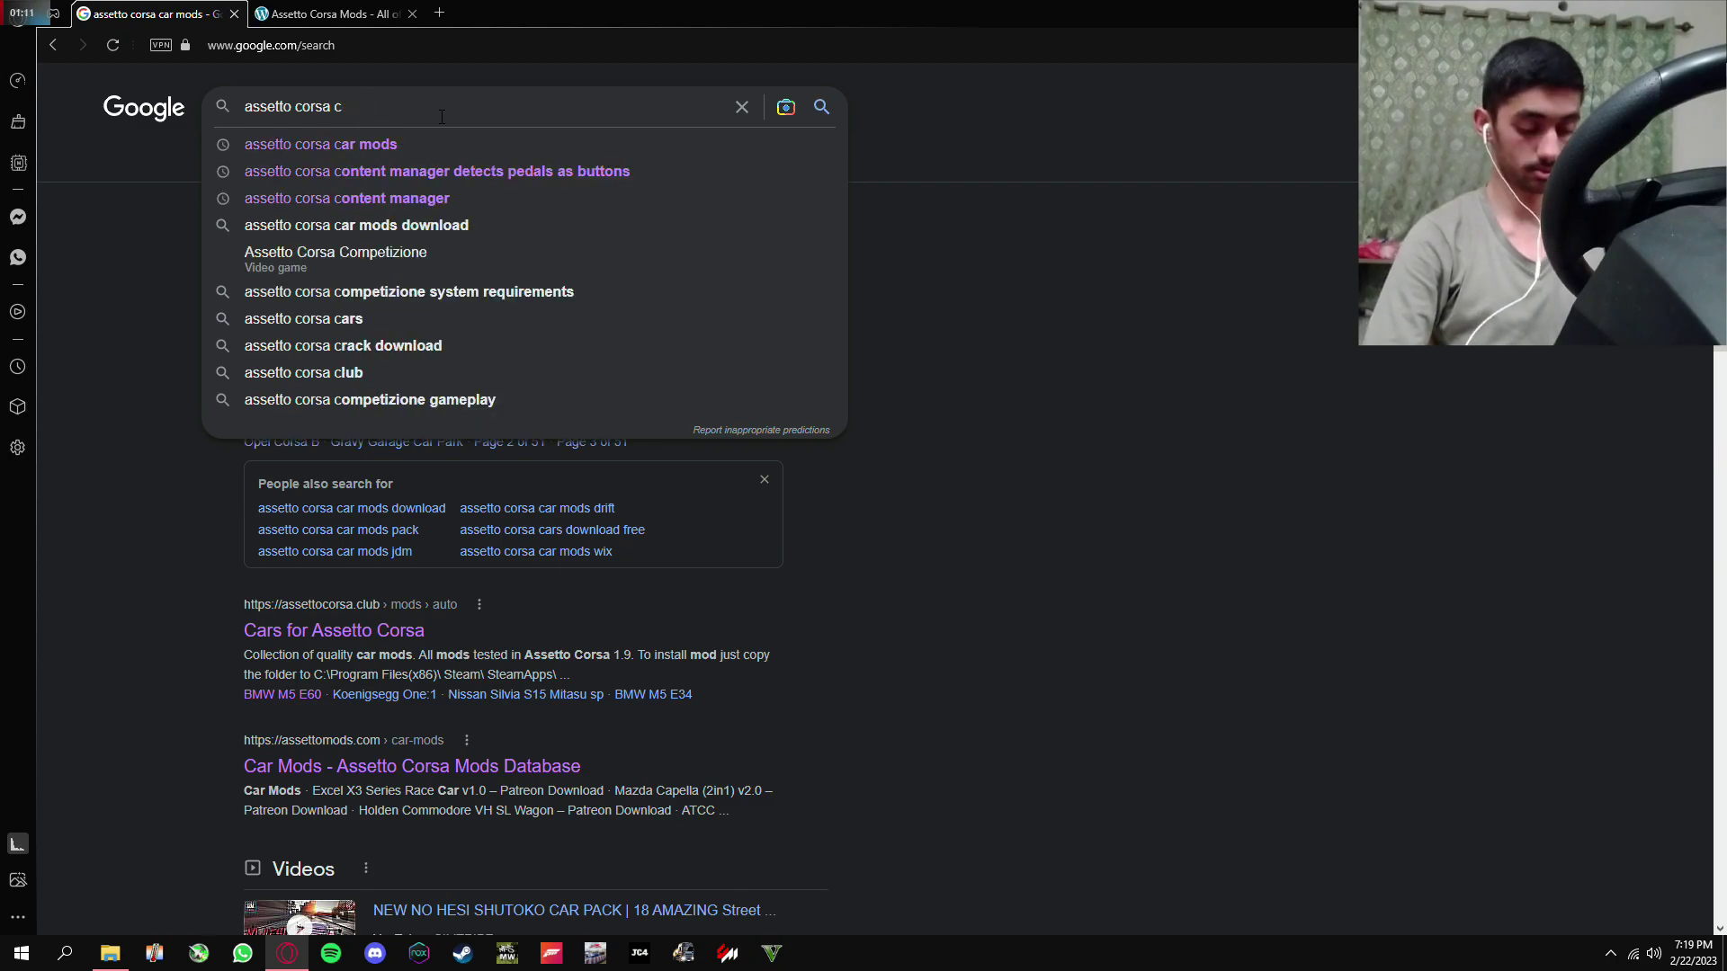
text(map)
key(BackSpace)
key(BackSpace)
key(BackSpace)
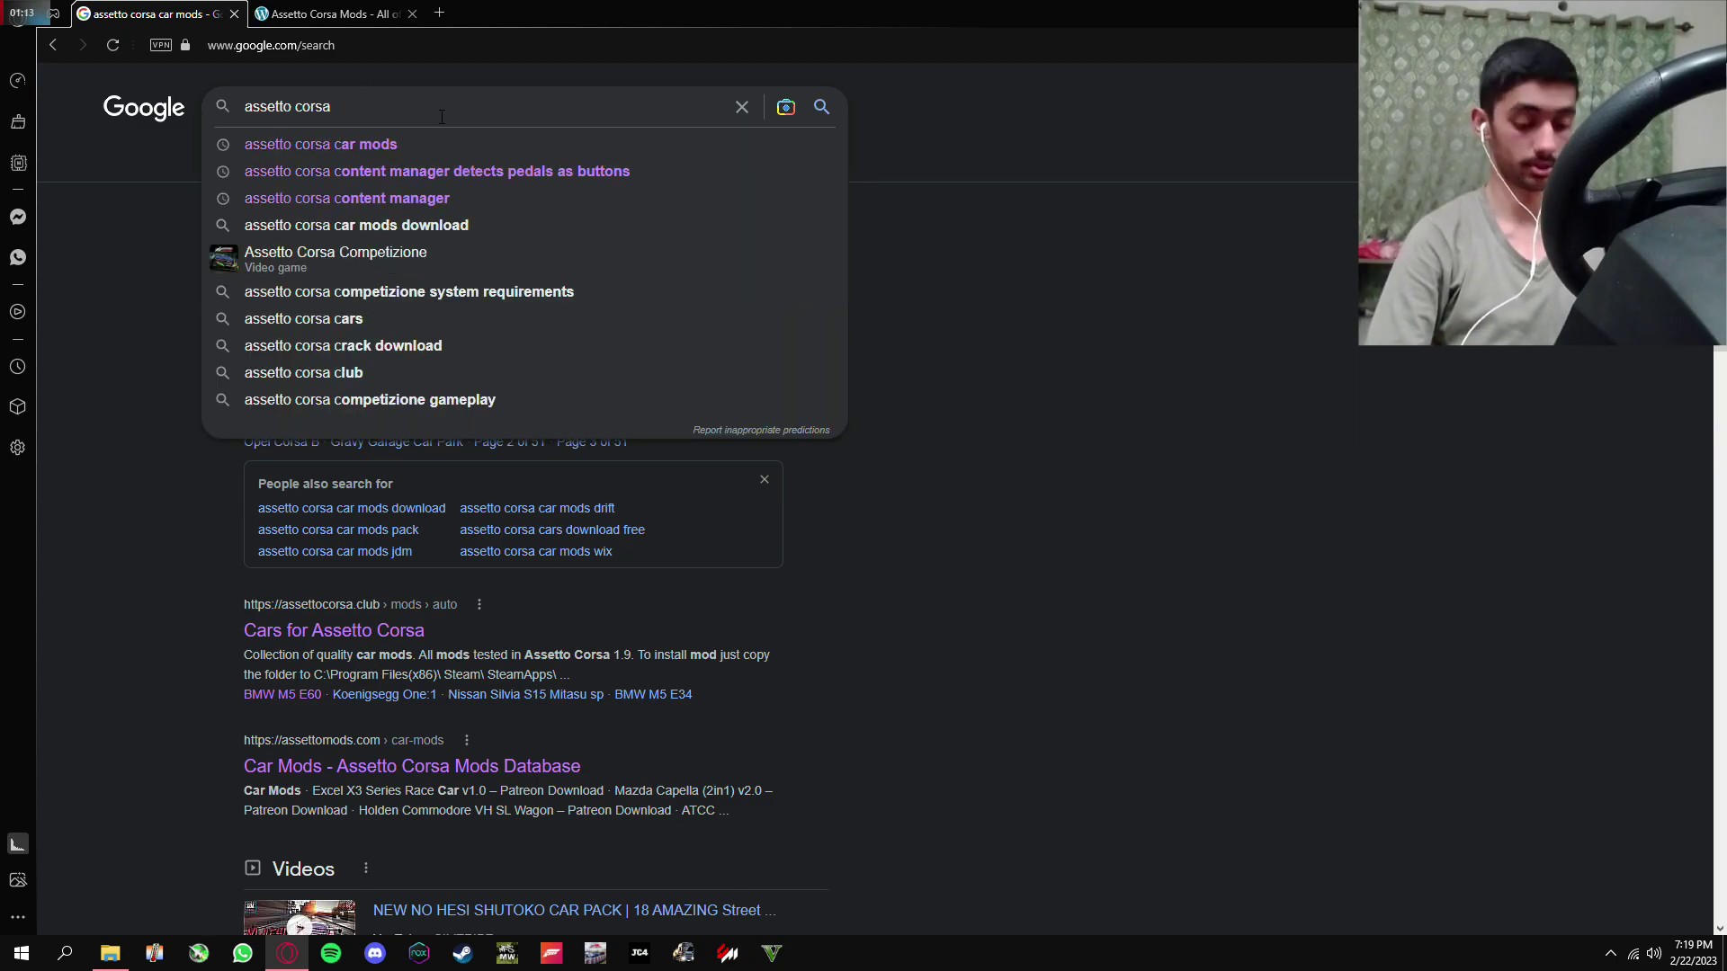
Search 'assetto corsa amp mods' and glance at the Assetto Corsa Mods tab
text(amp mods)
key(Return)
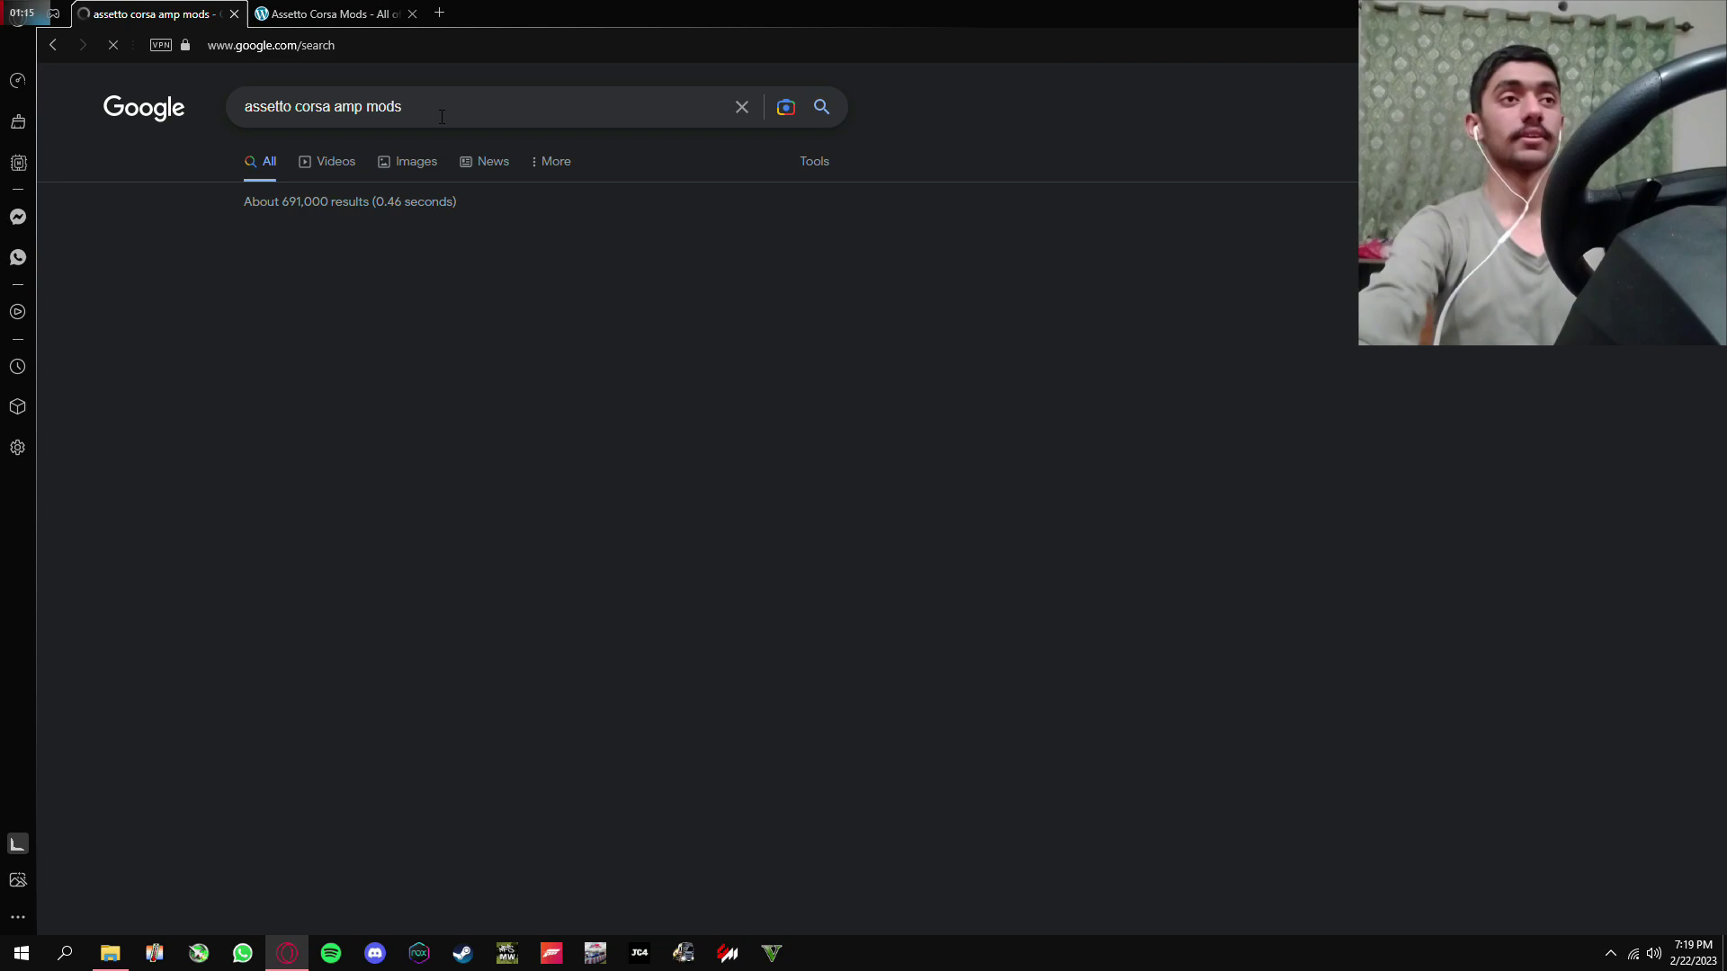
scroll(565, 489, down, 4)
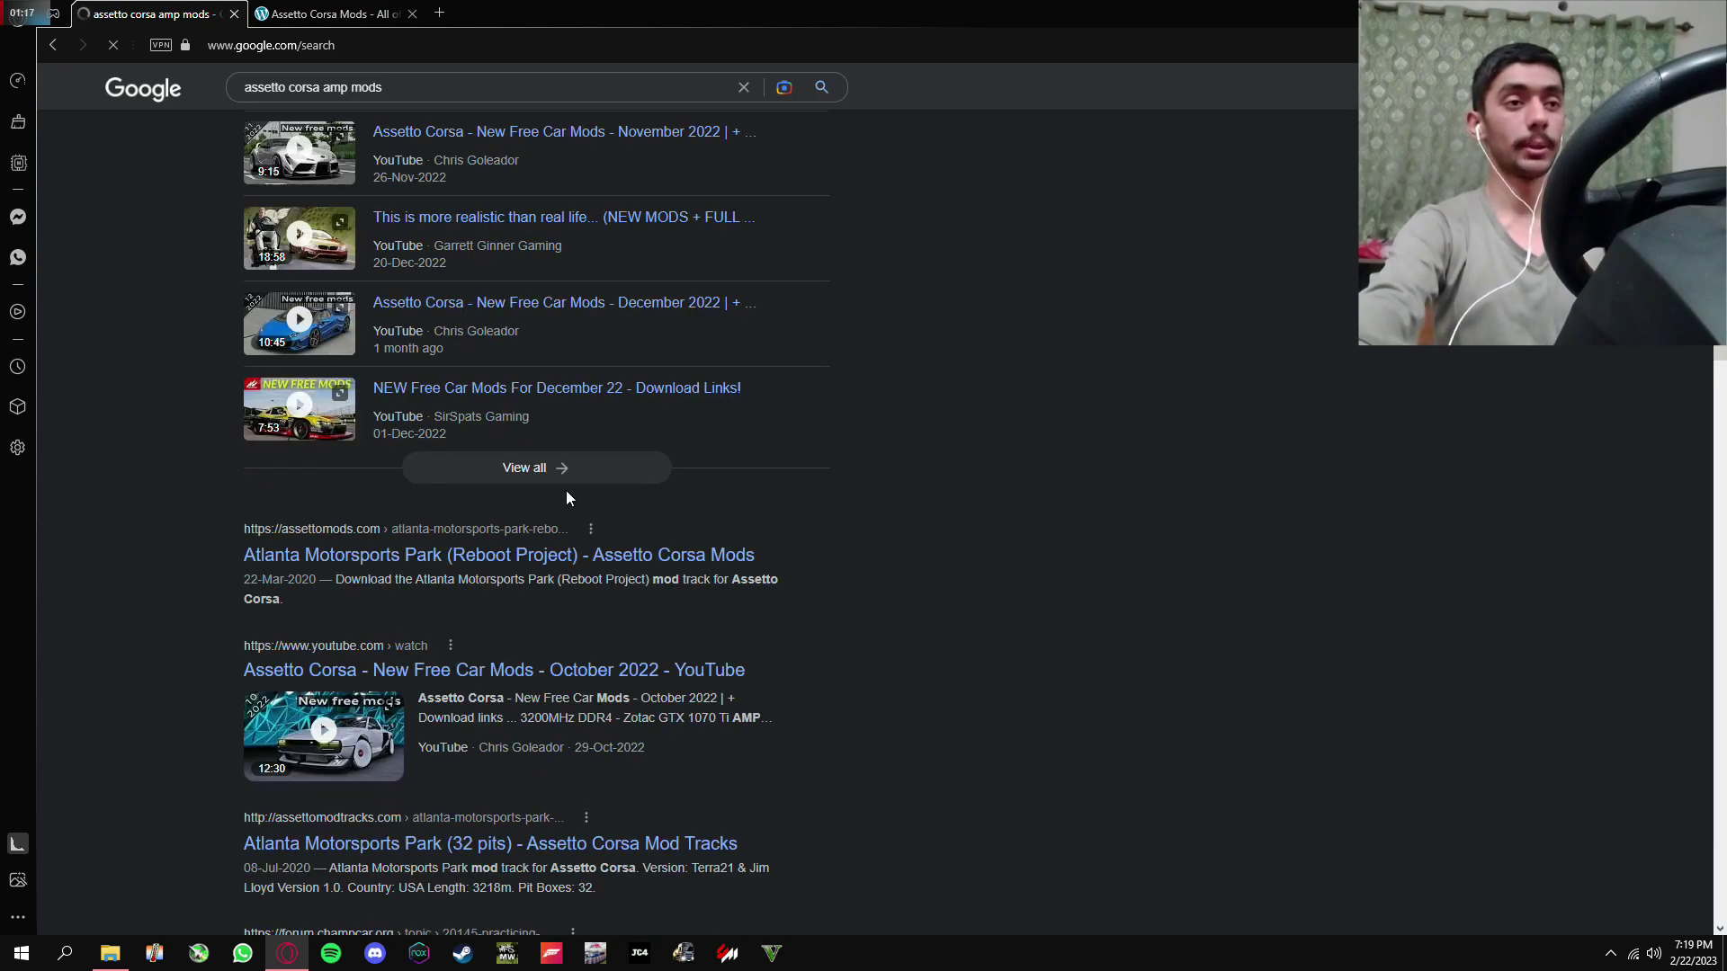
click(302, 9)
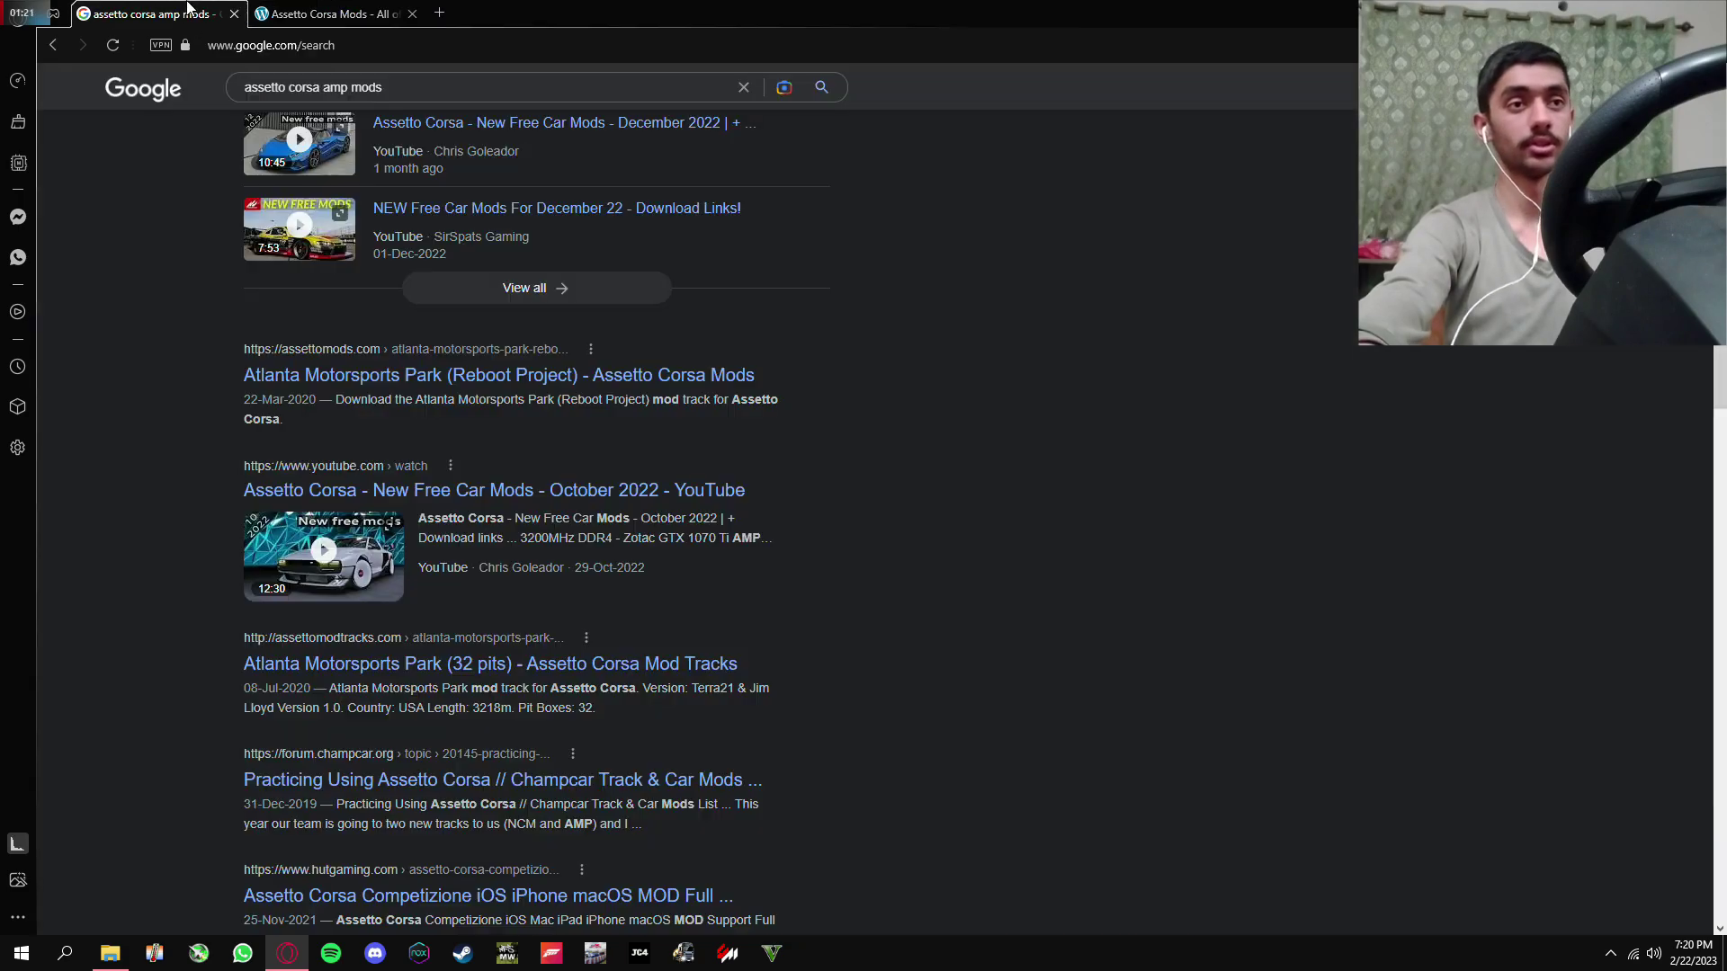
key(ctrl+Tab)
Refine the search to 'assetto corsa map mods racedepartment'
scroll(330, 253, down, 3)
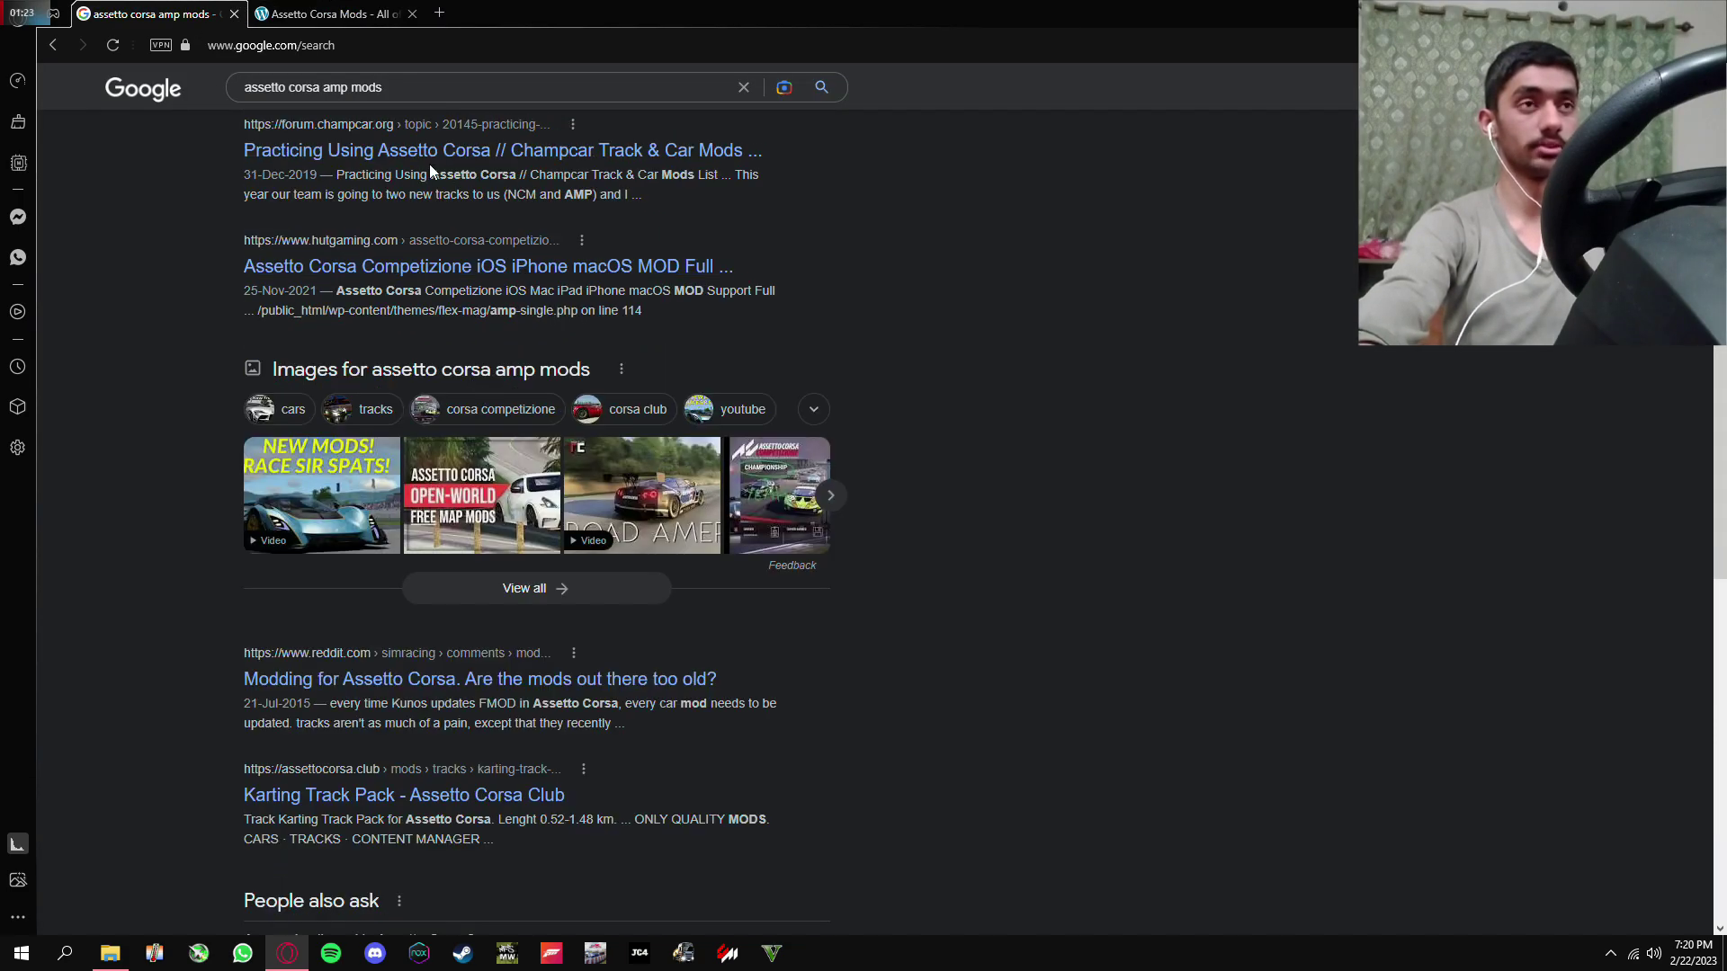
click(461, 81)
text(racedeaprtment)
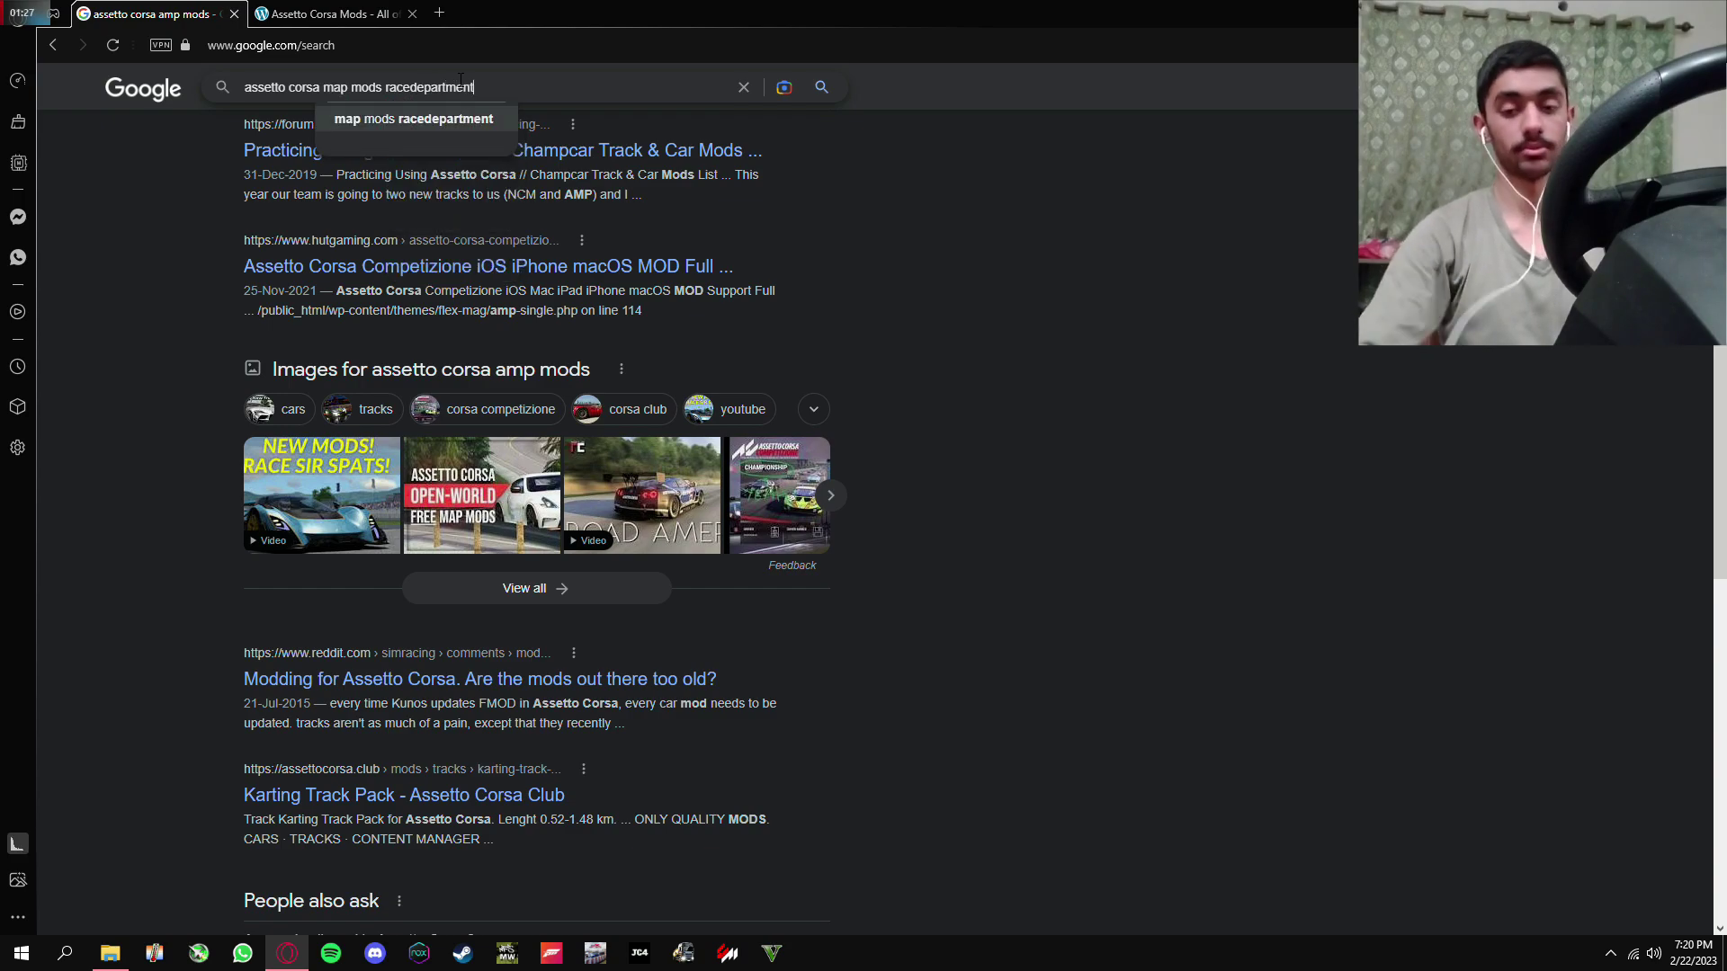
key(Return)
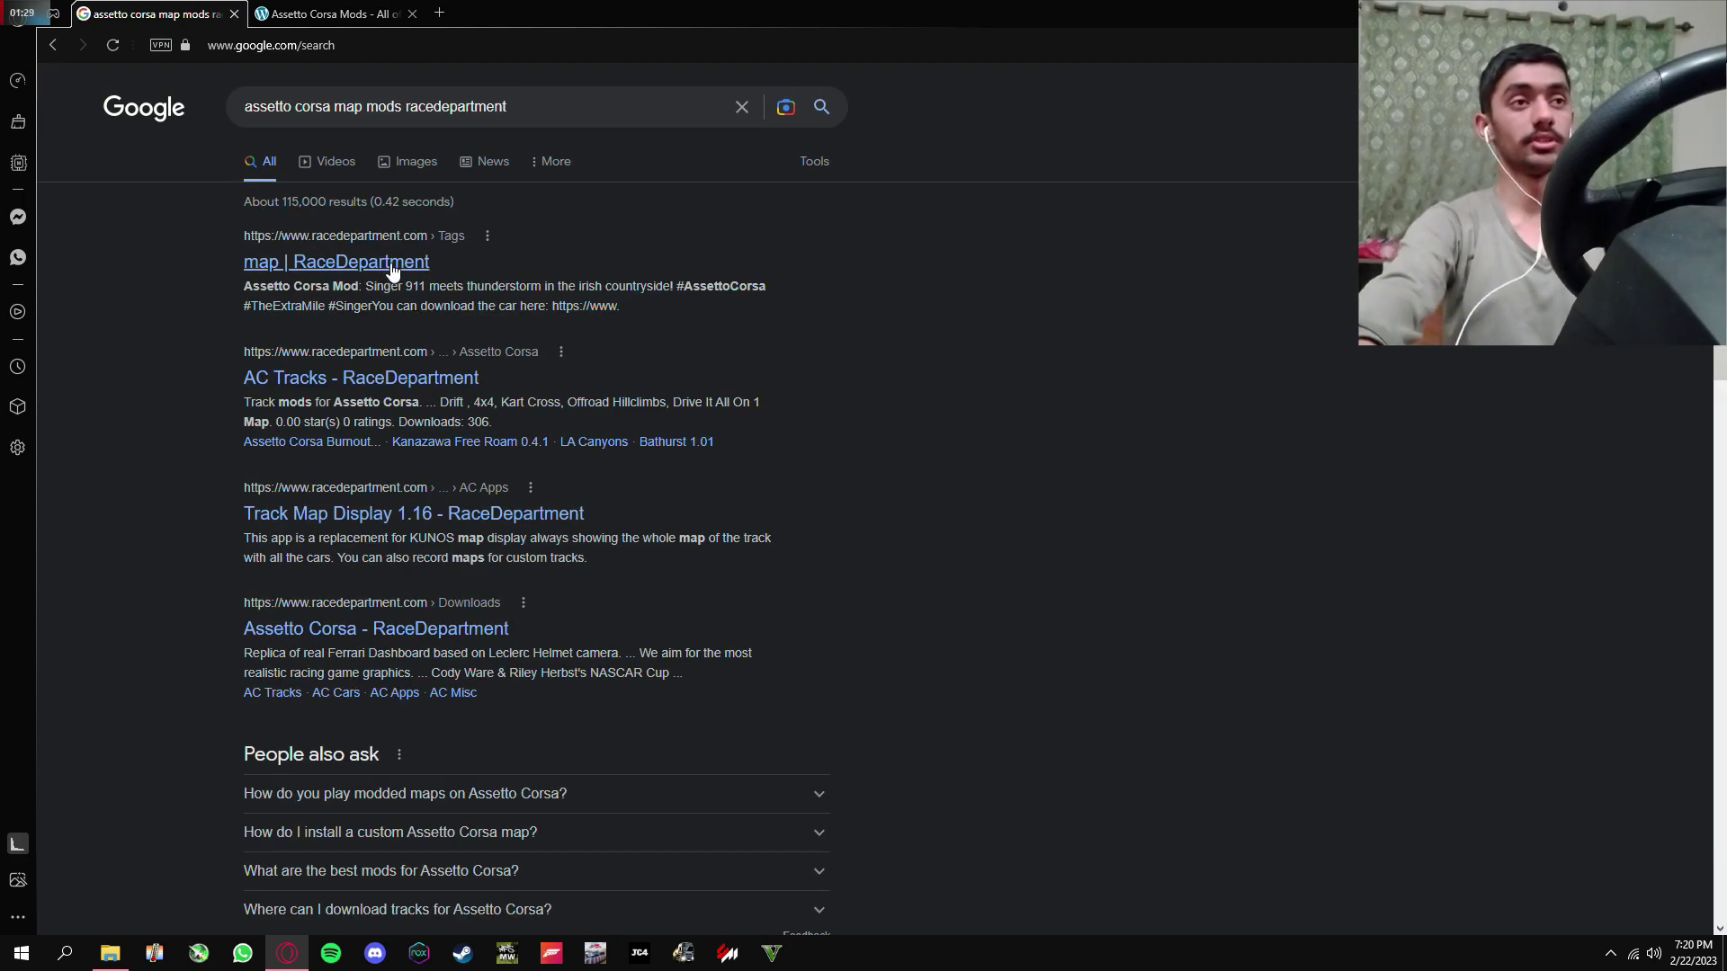
Open the 'map | RaceDepartment' result and browse its listings
click(371, 262)
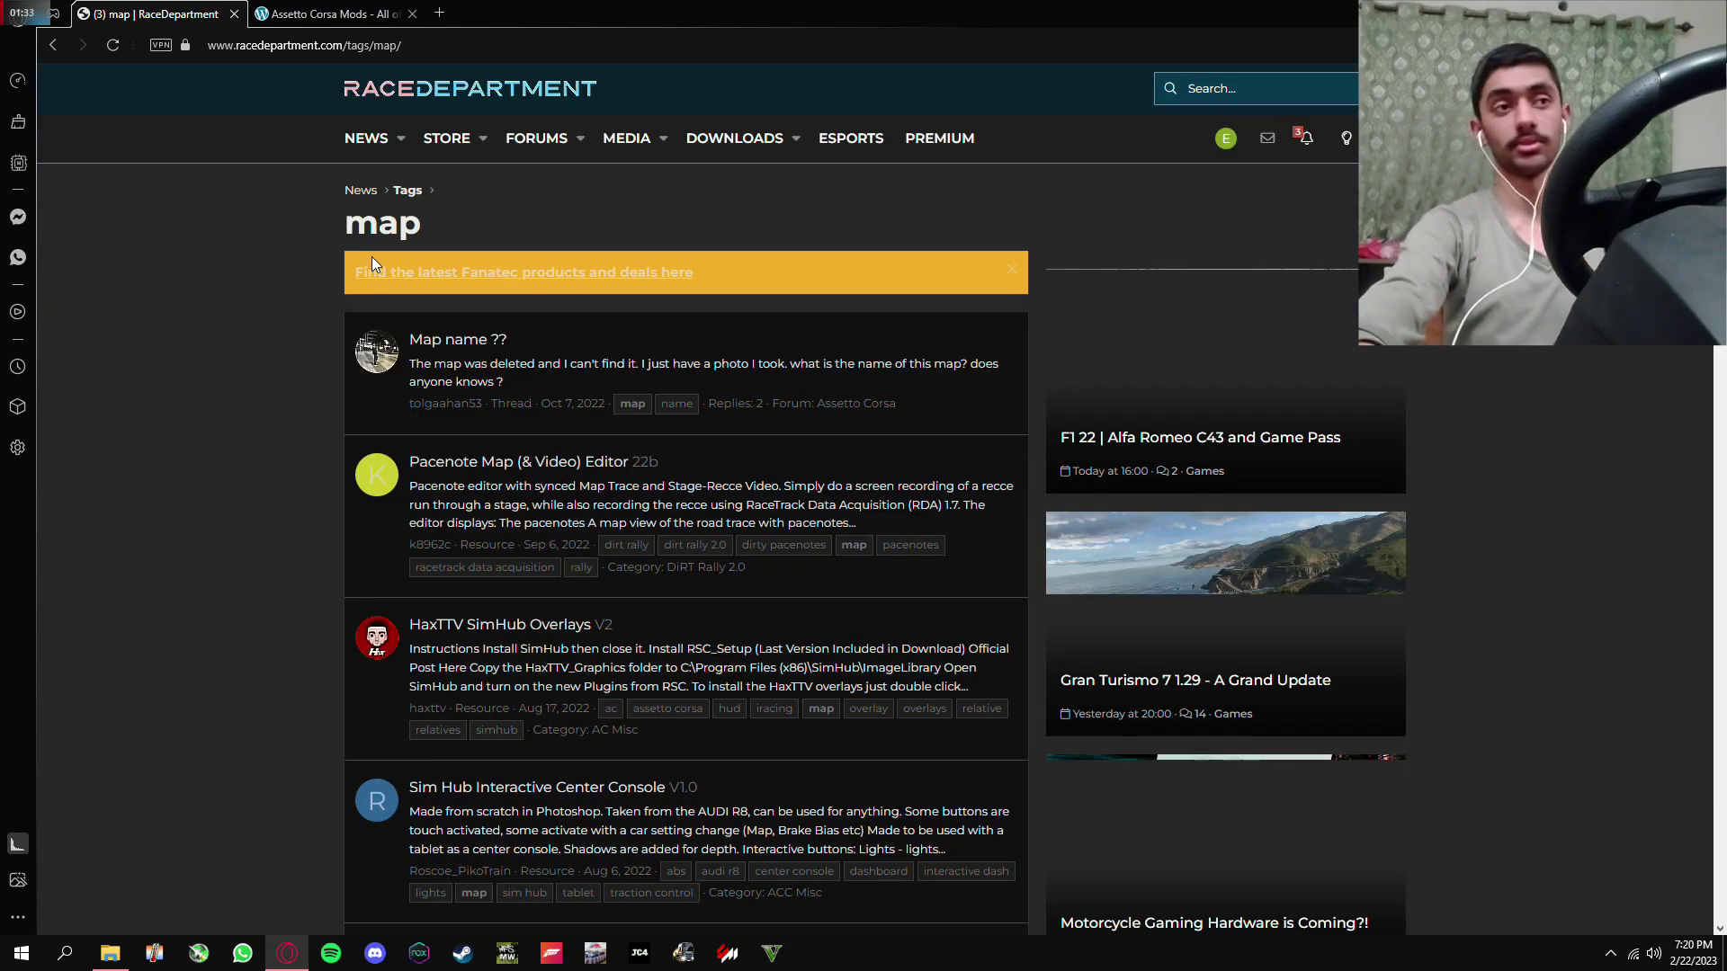
scroll(527, 387, down, 5)
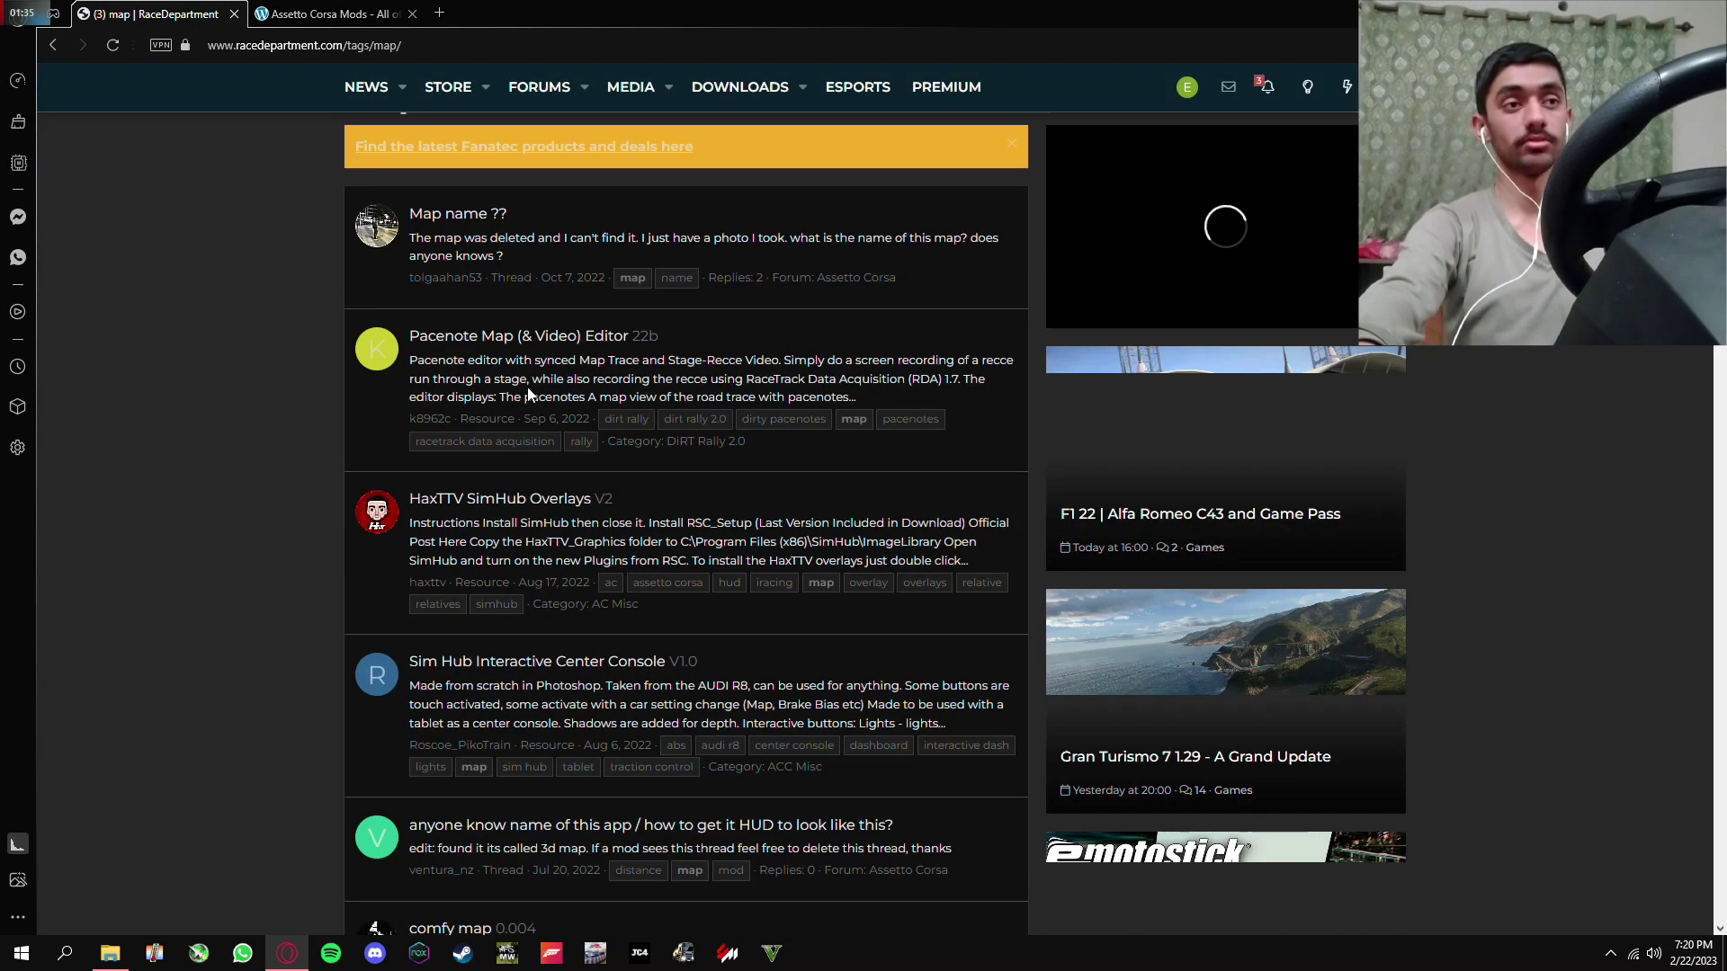
scroll(691, 362, up, 3)
scroll(691, 364, down, 4)
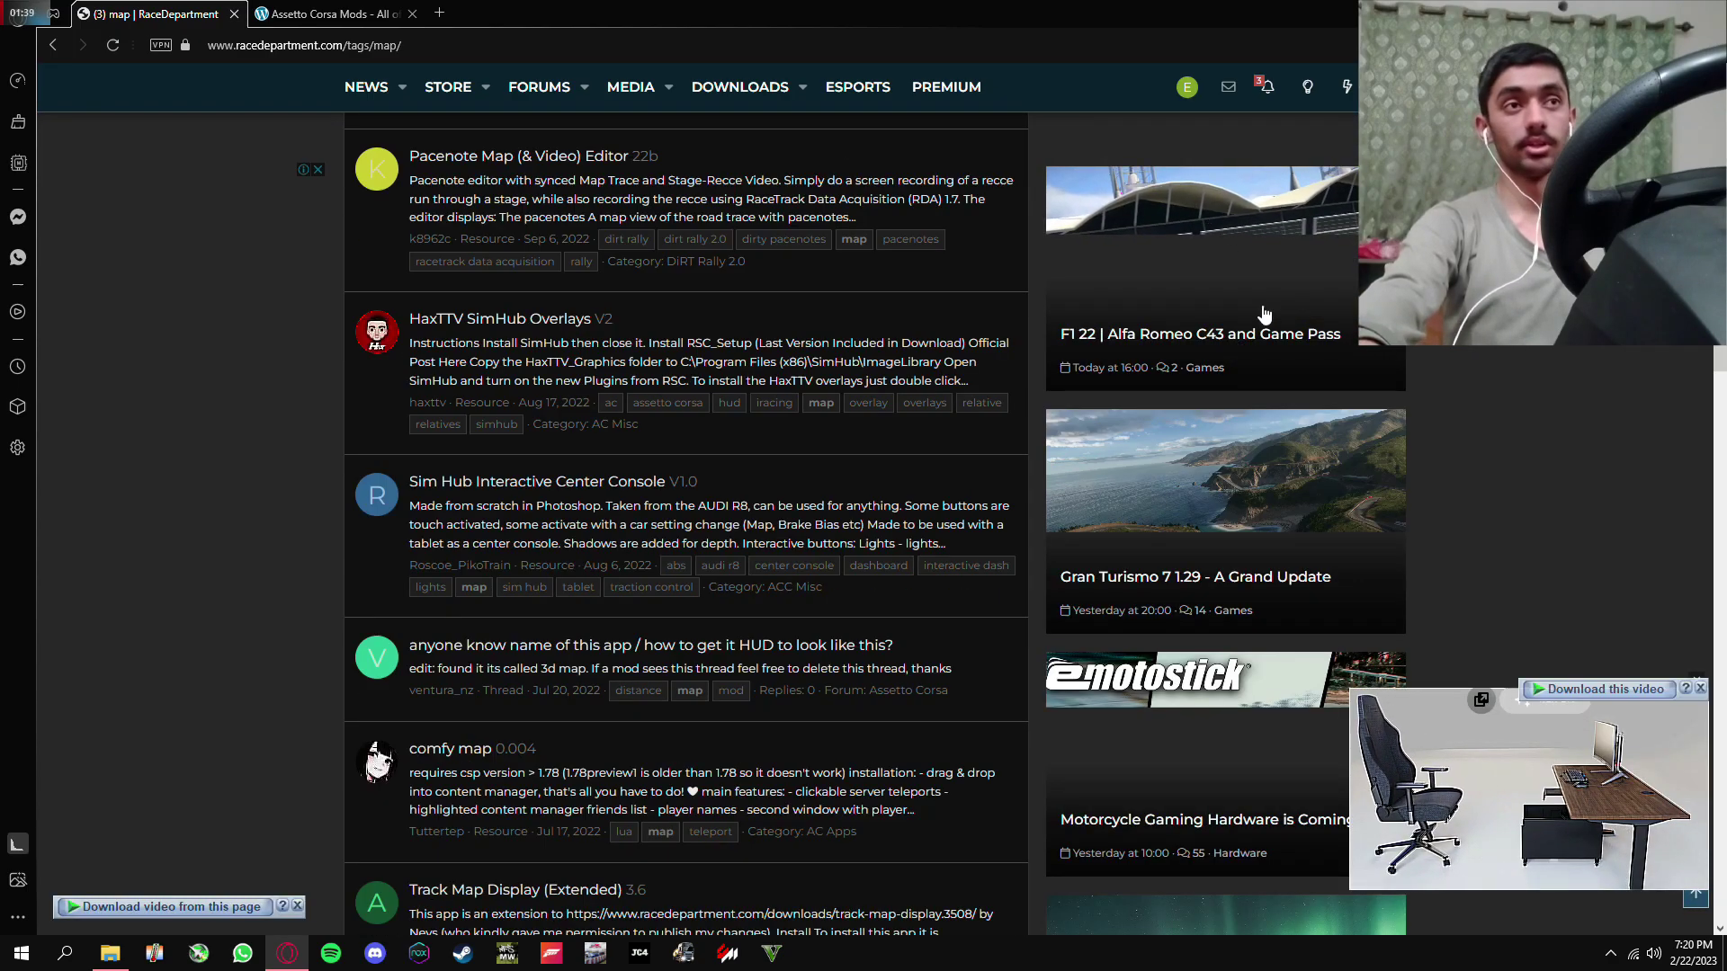
Read through the F1 22 Alfa Romeo C43 and Game Pass article, then move to the acmods.net tab
click(1120, 352)
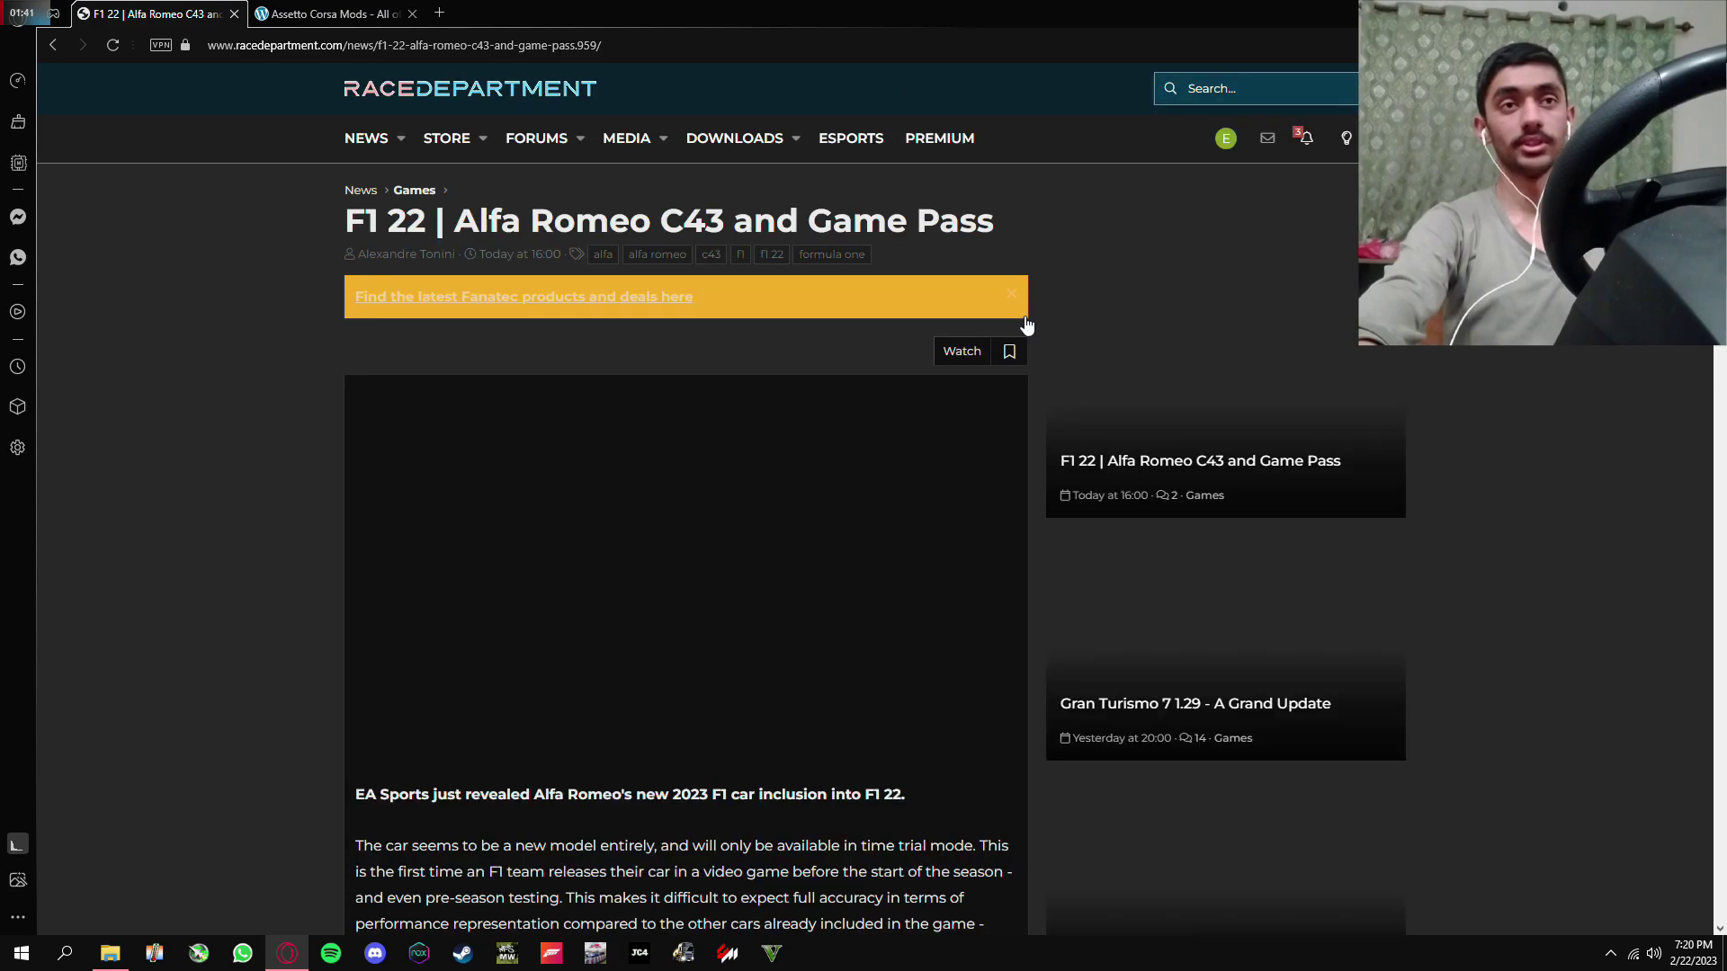
scroll(730, 484, down, 5)
scroll(807, 535, up, 4)
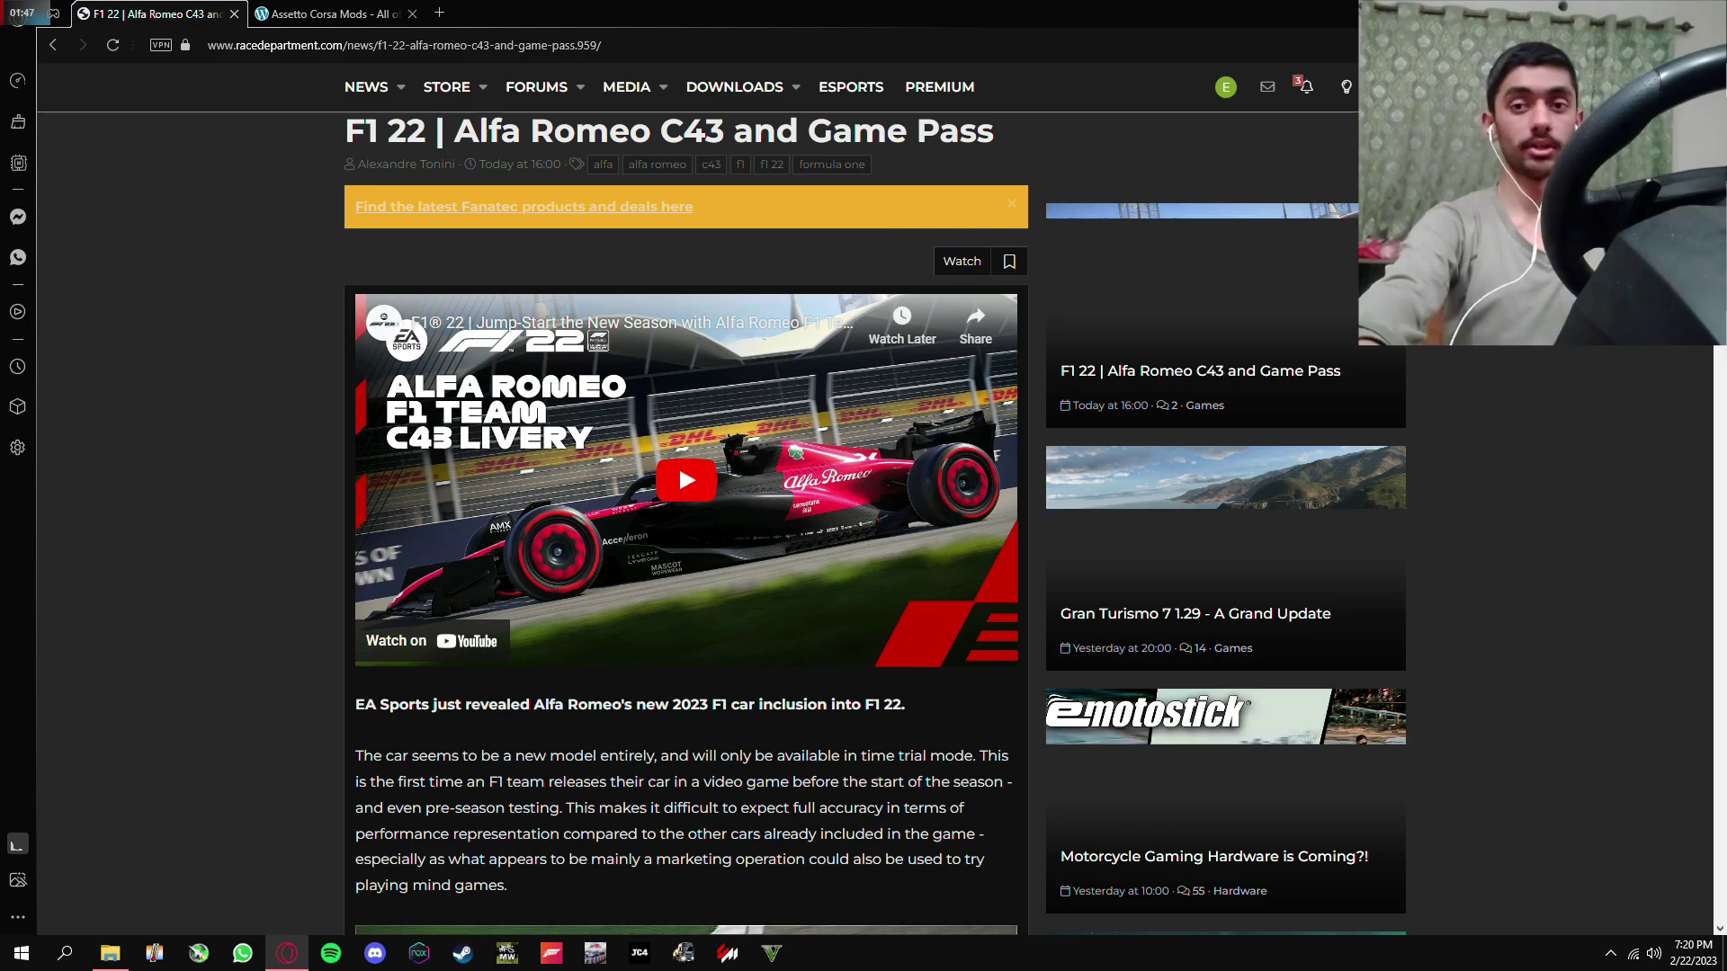
scroll(1022, 363, down, 10)
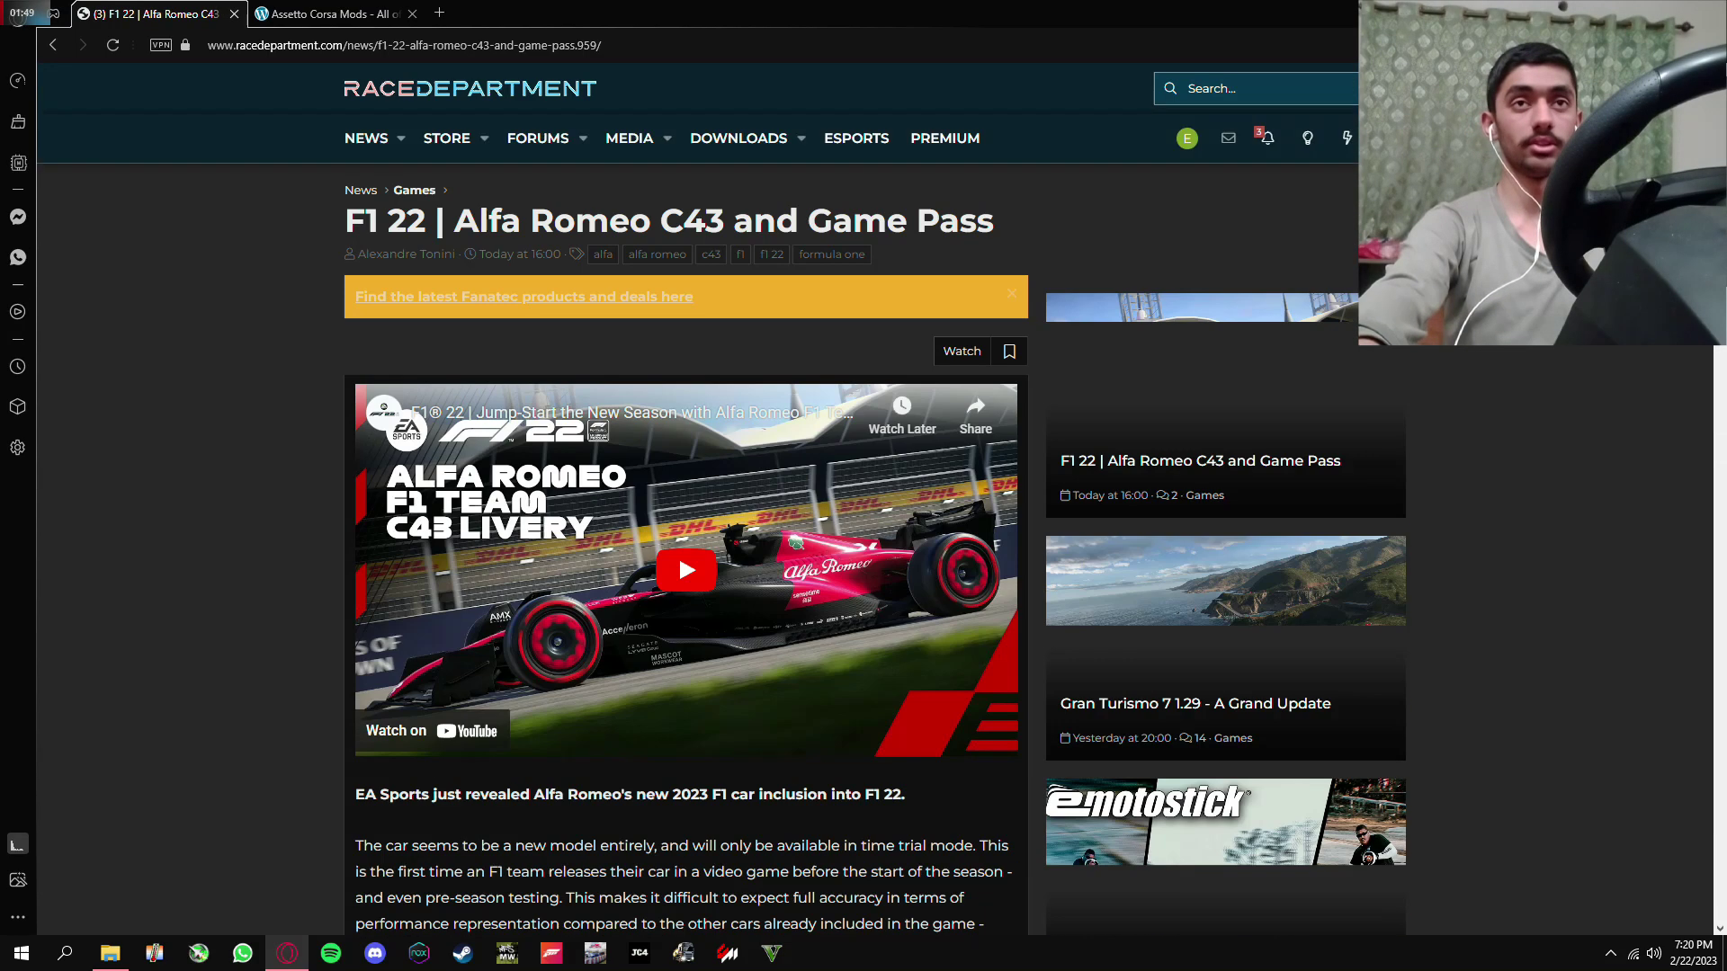
key(Home)
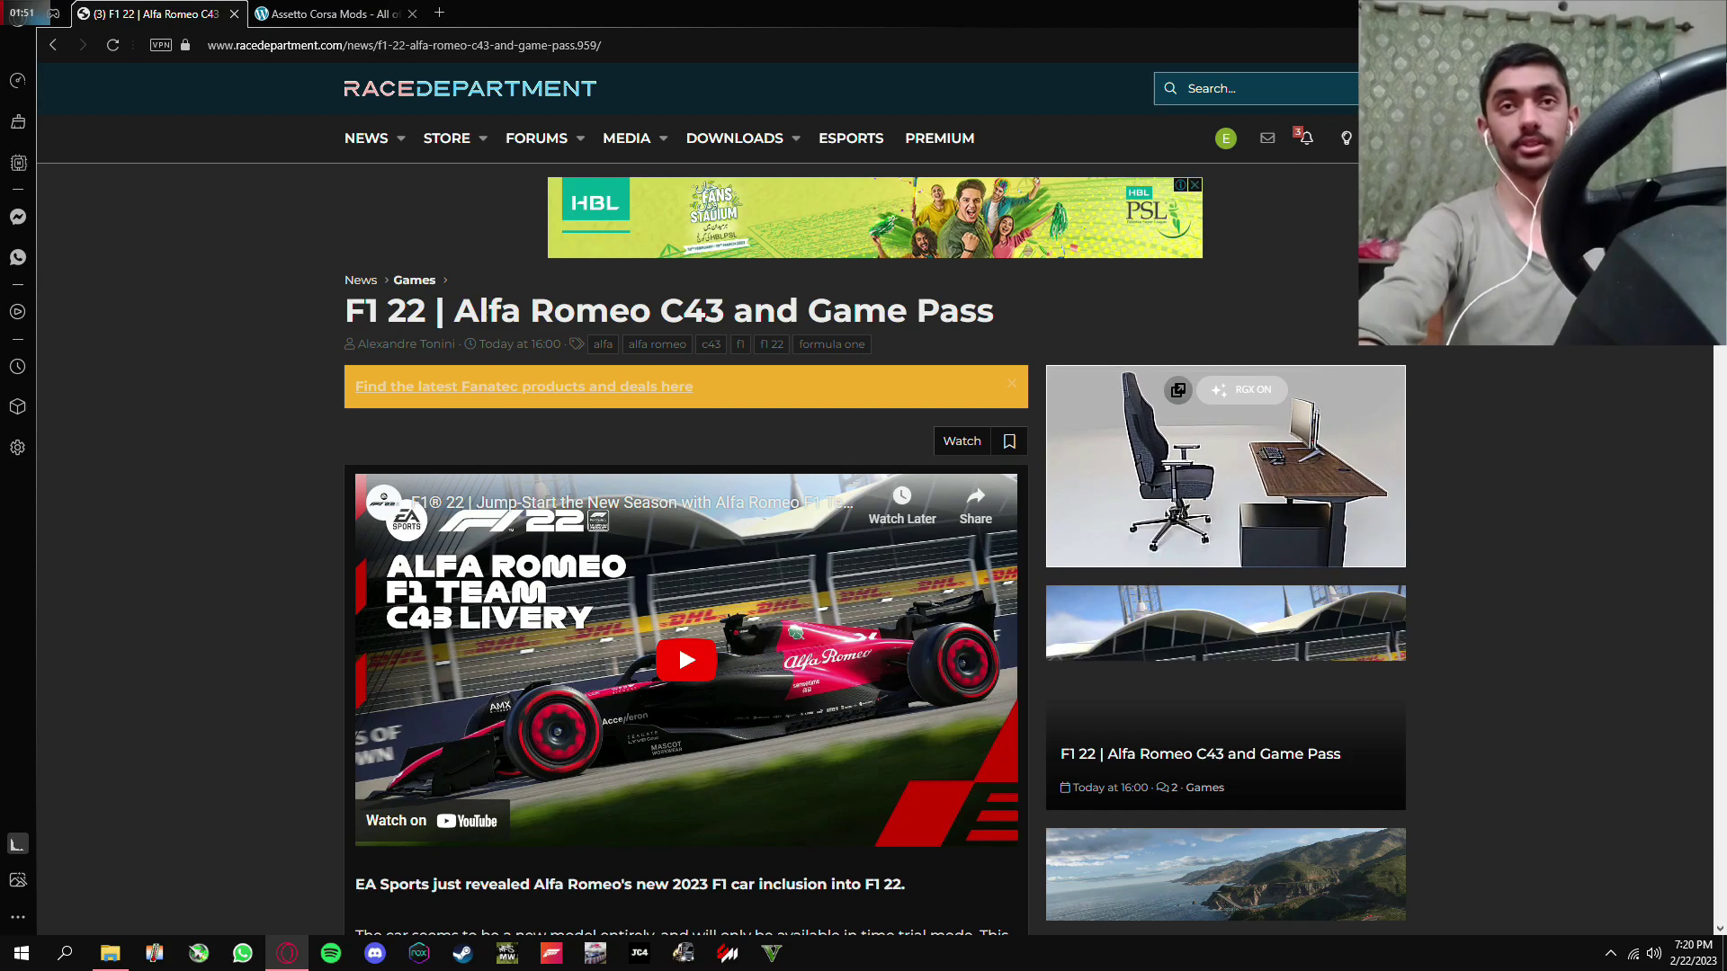
scroll(1661, 548, down, 10)
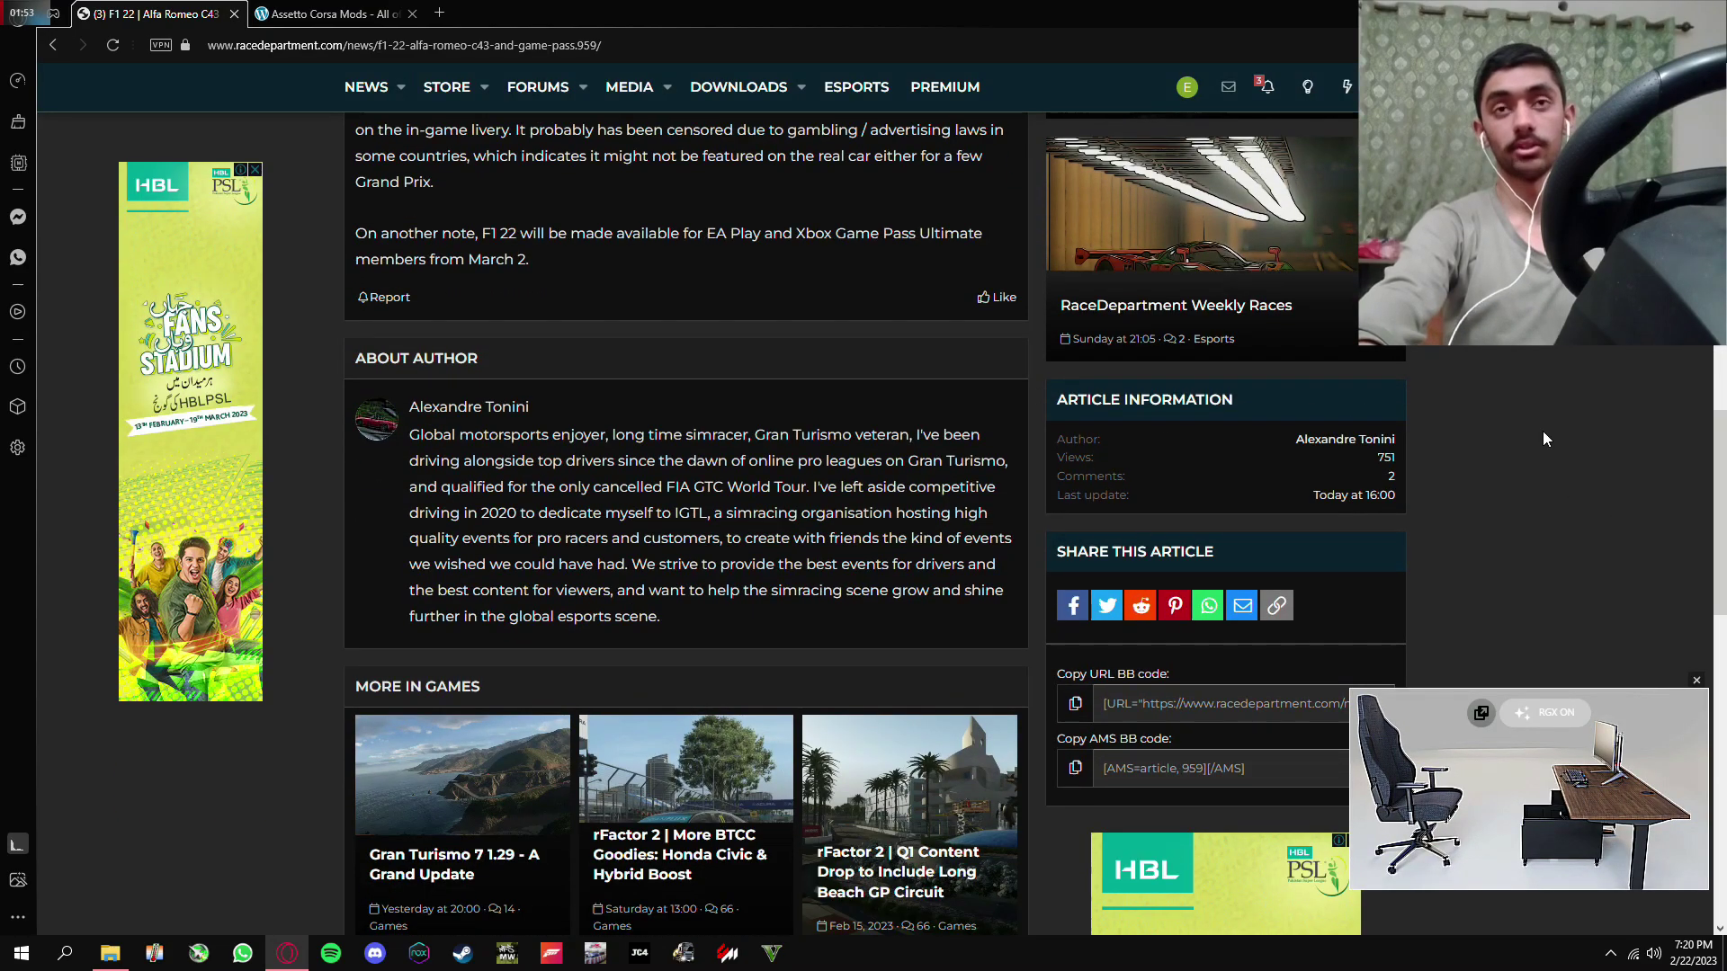
key(Home)
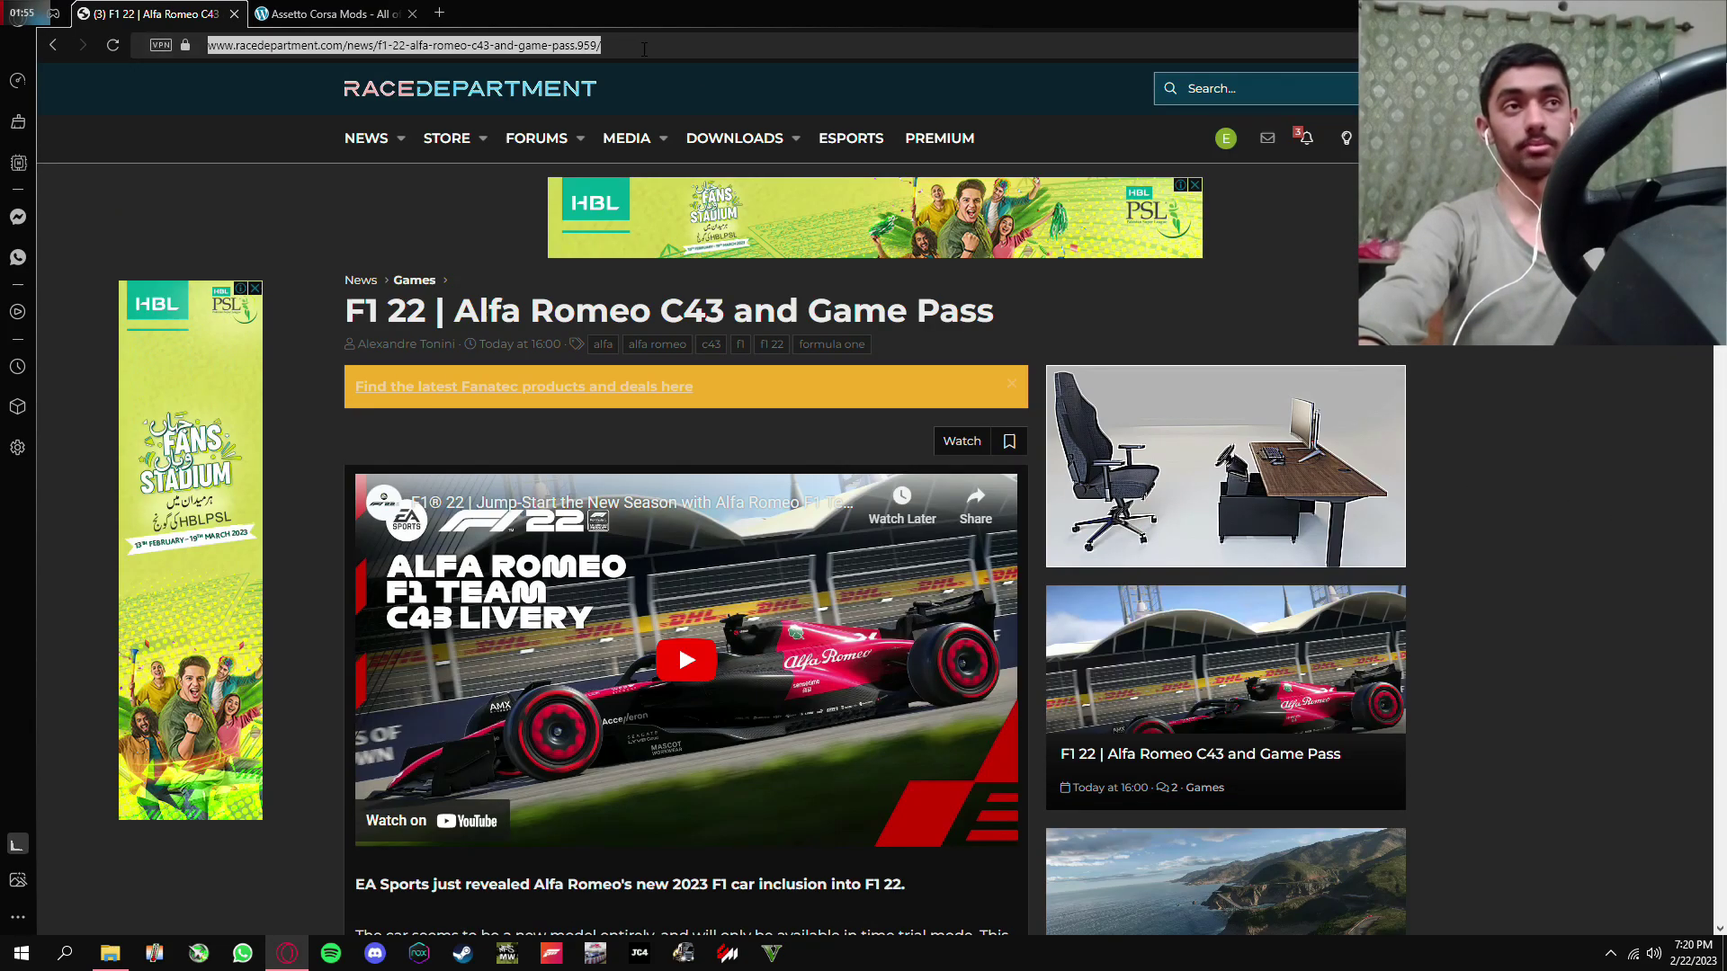
key(ctrl+Tab)
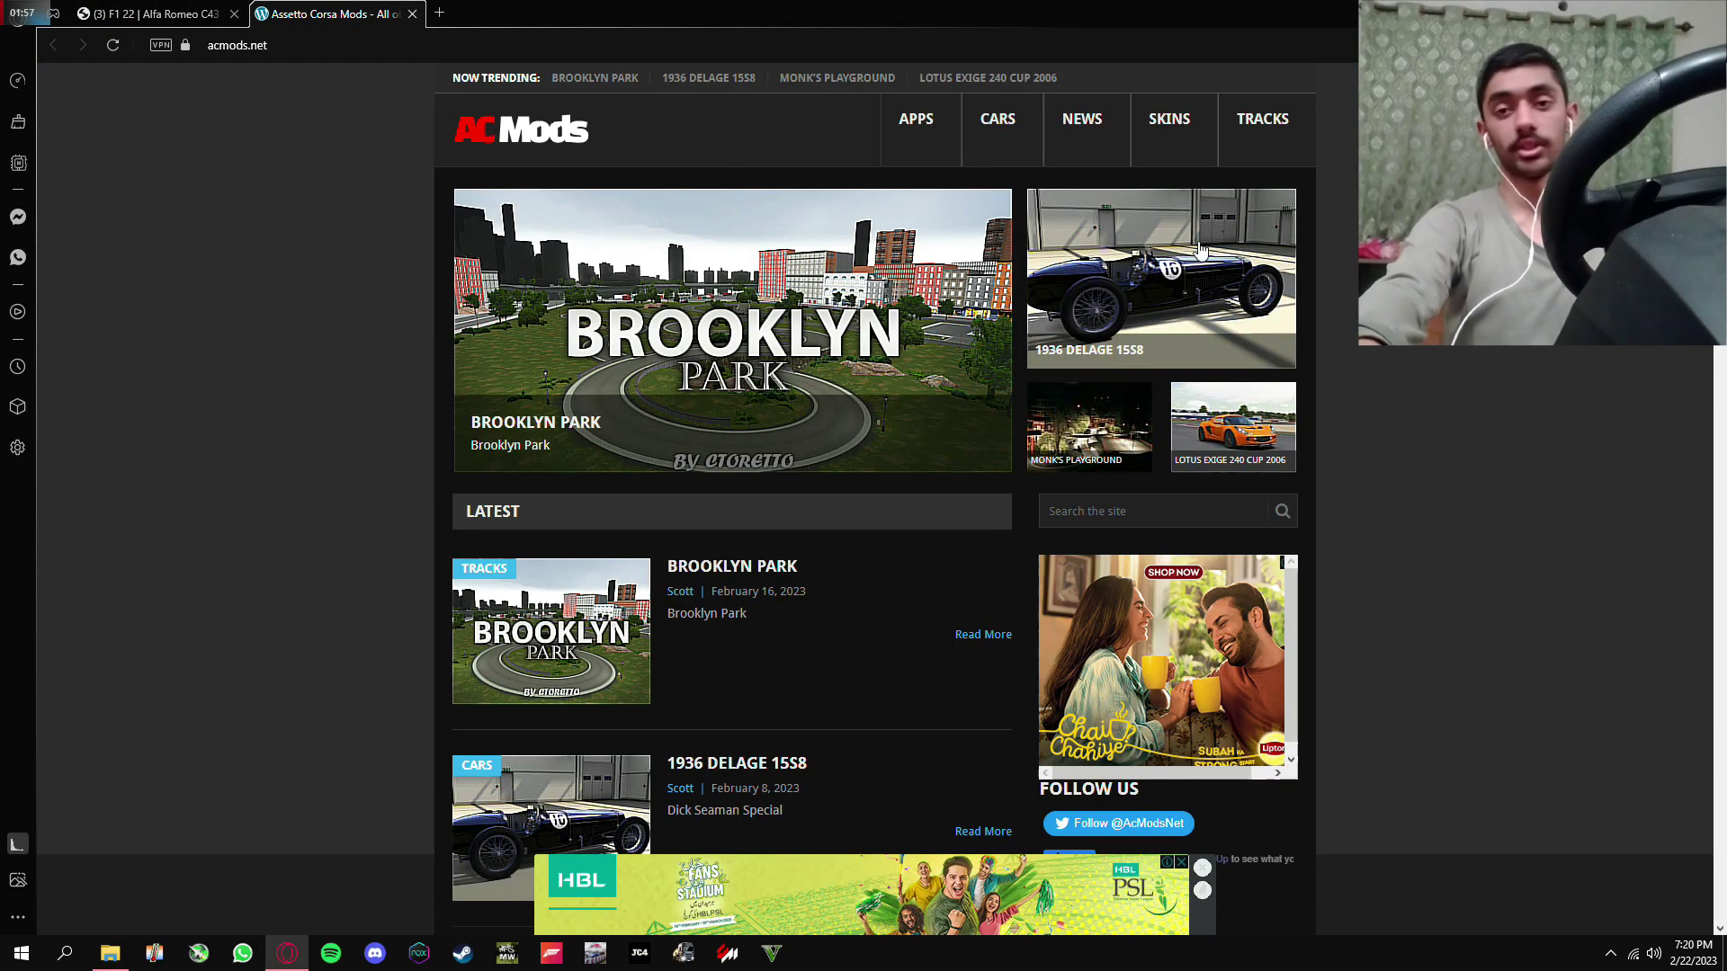
Close Opera and browse to This PC > Downloads > Compressed
key(alt+F4)
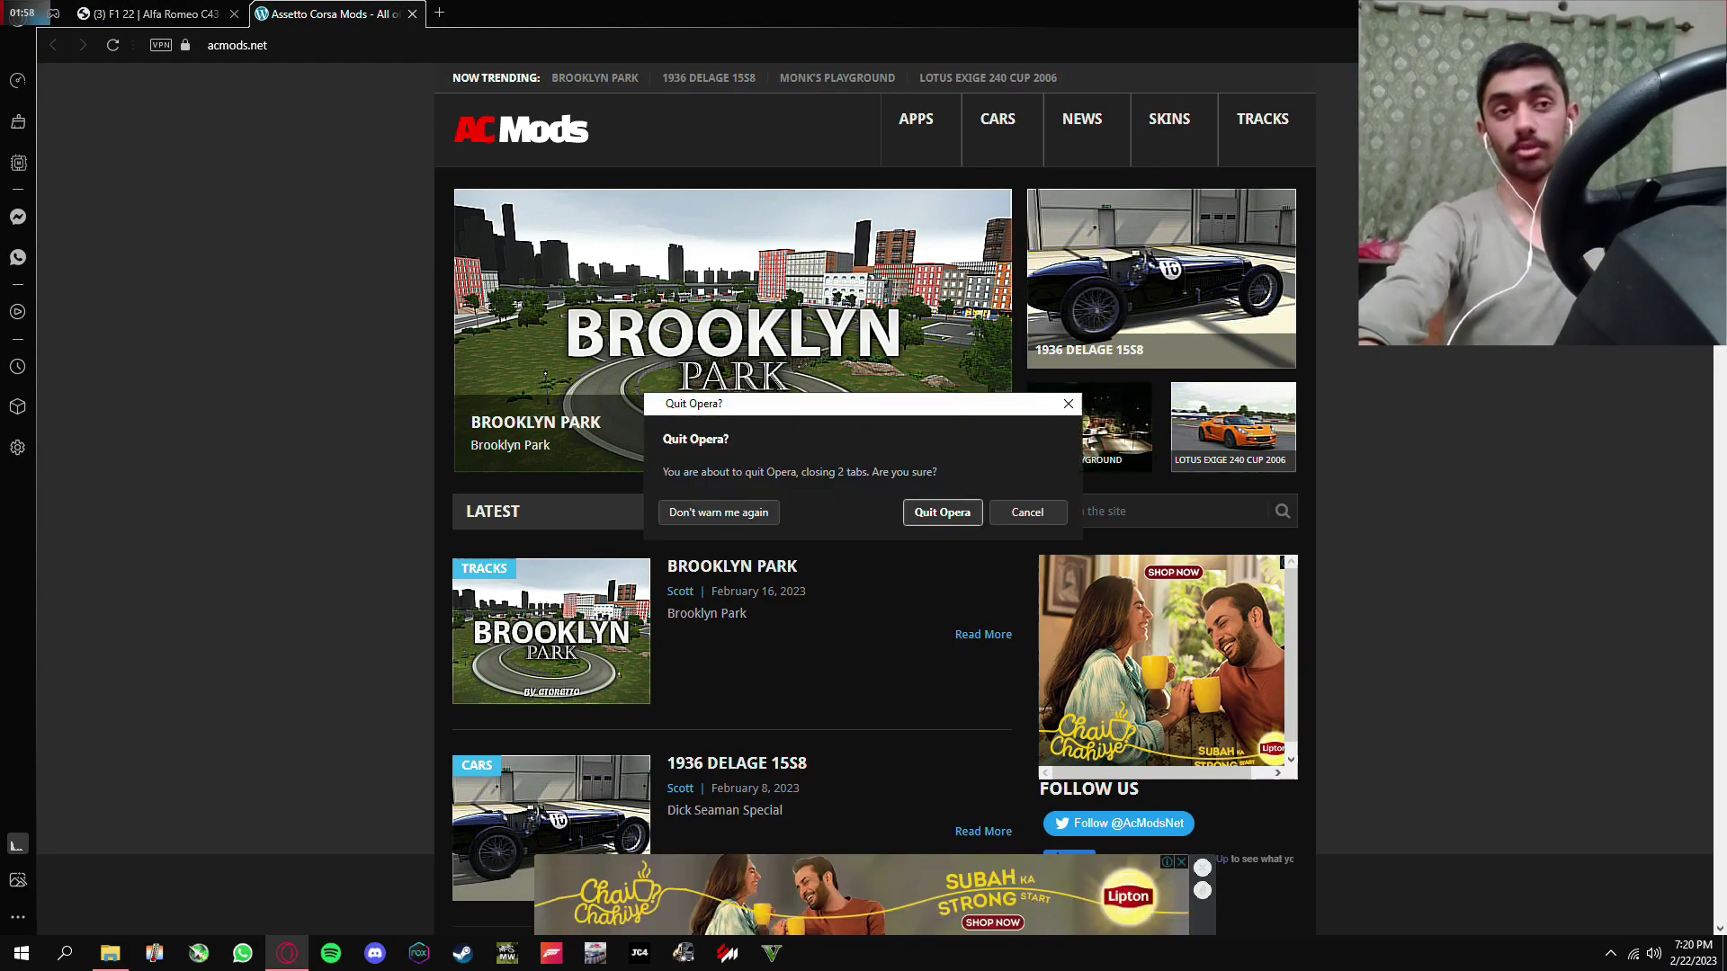
key(Escape)
key(alt+F4)
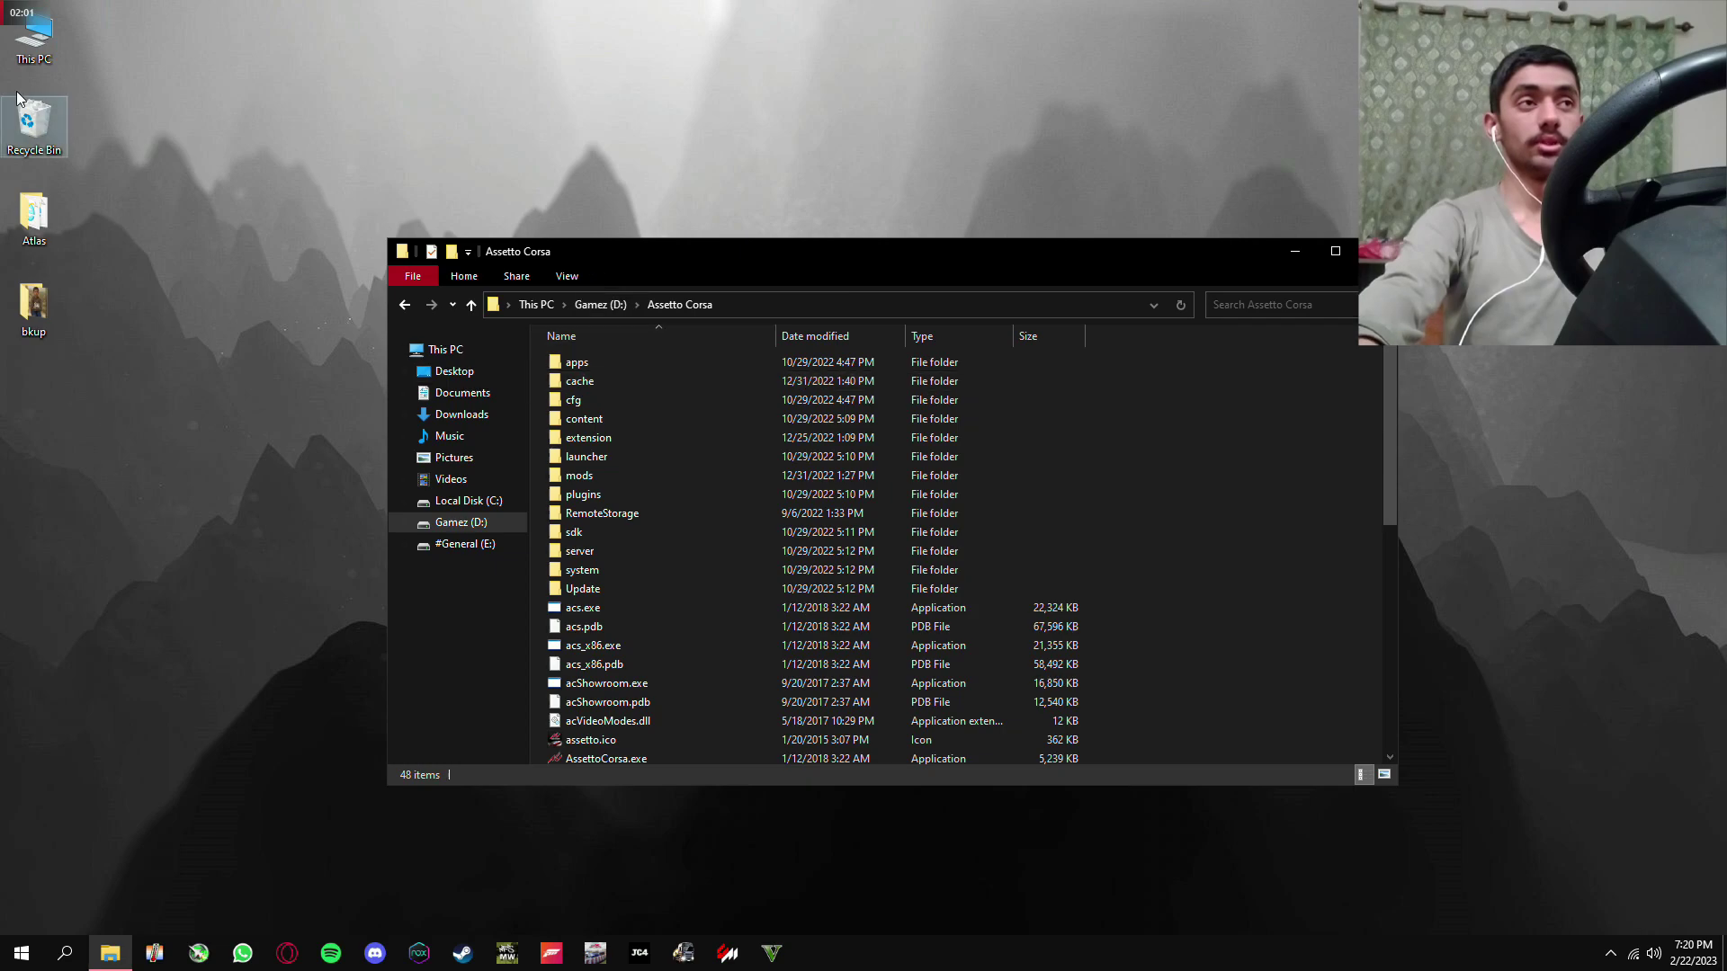
double_click(33, 36)
click(481, 438)
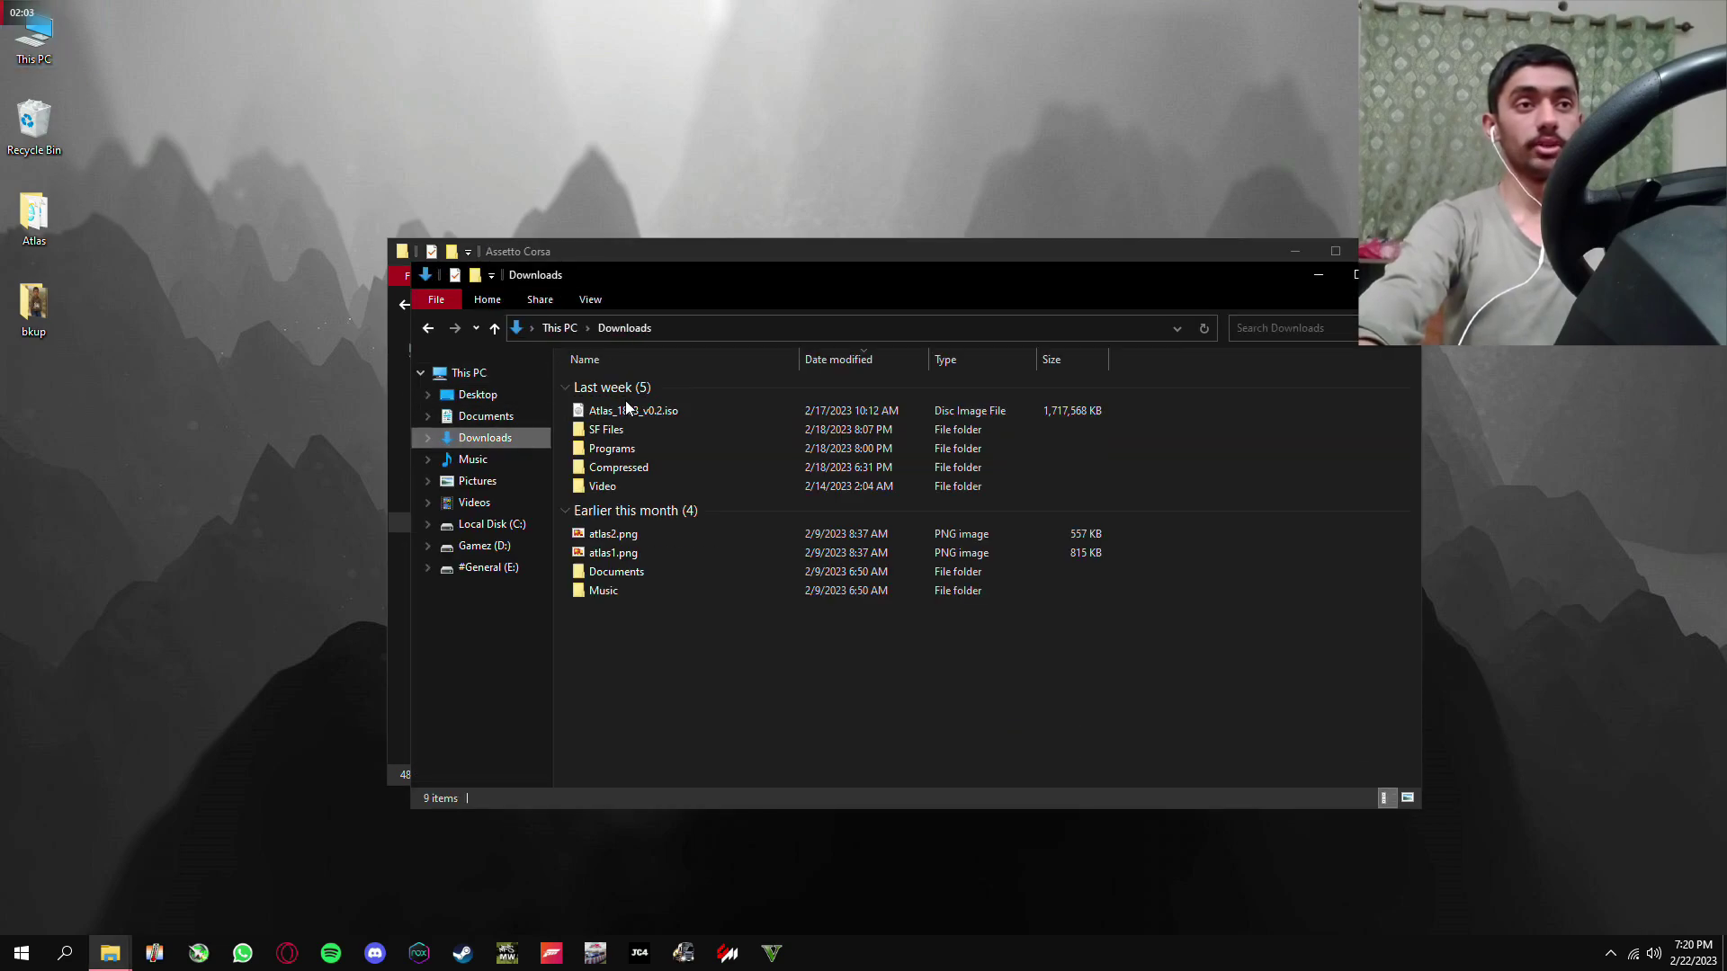
double_click(632, 457)
Extract BMWE60M5_131116.rar with WinRAR into a BMWE60M5_131116 folder
click(636, 423)
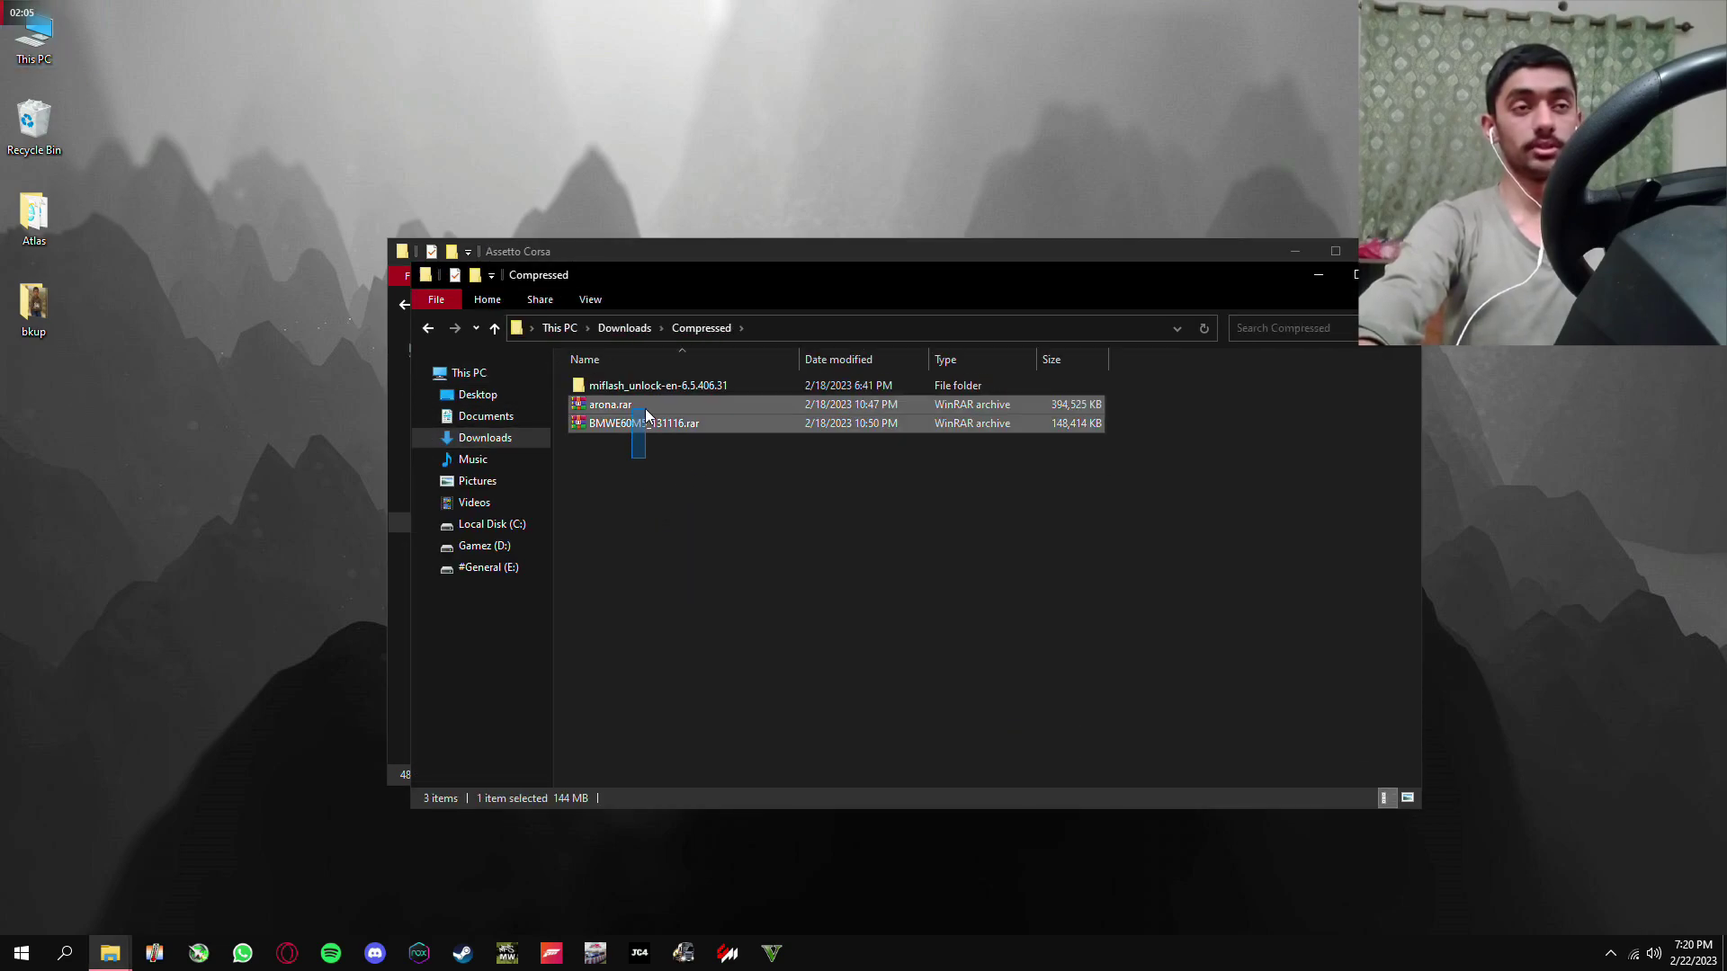
right_click(636, 424)
click(748, 436)
click(666, 424)
click(630, 404)
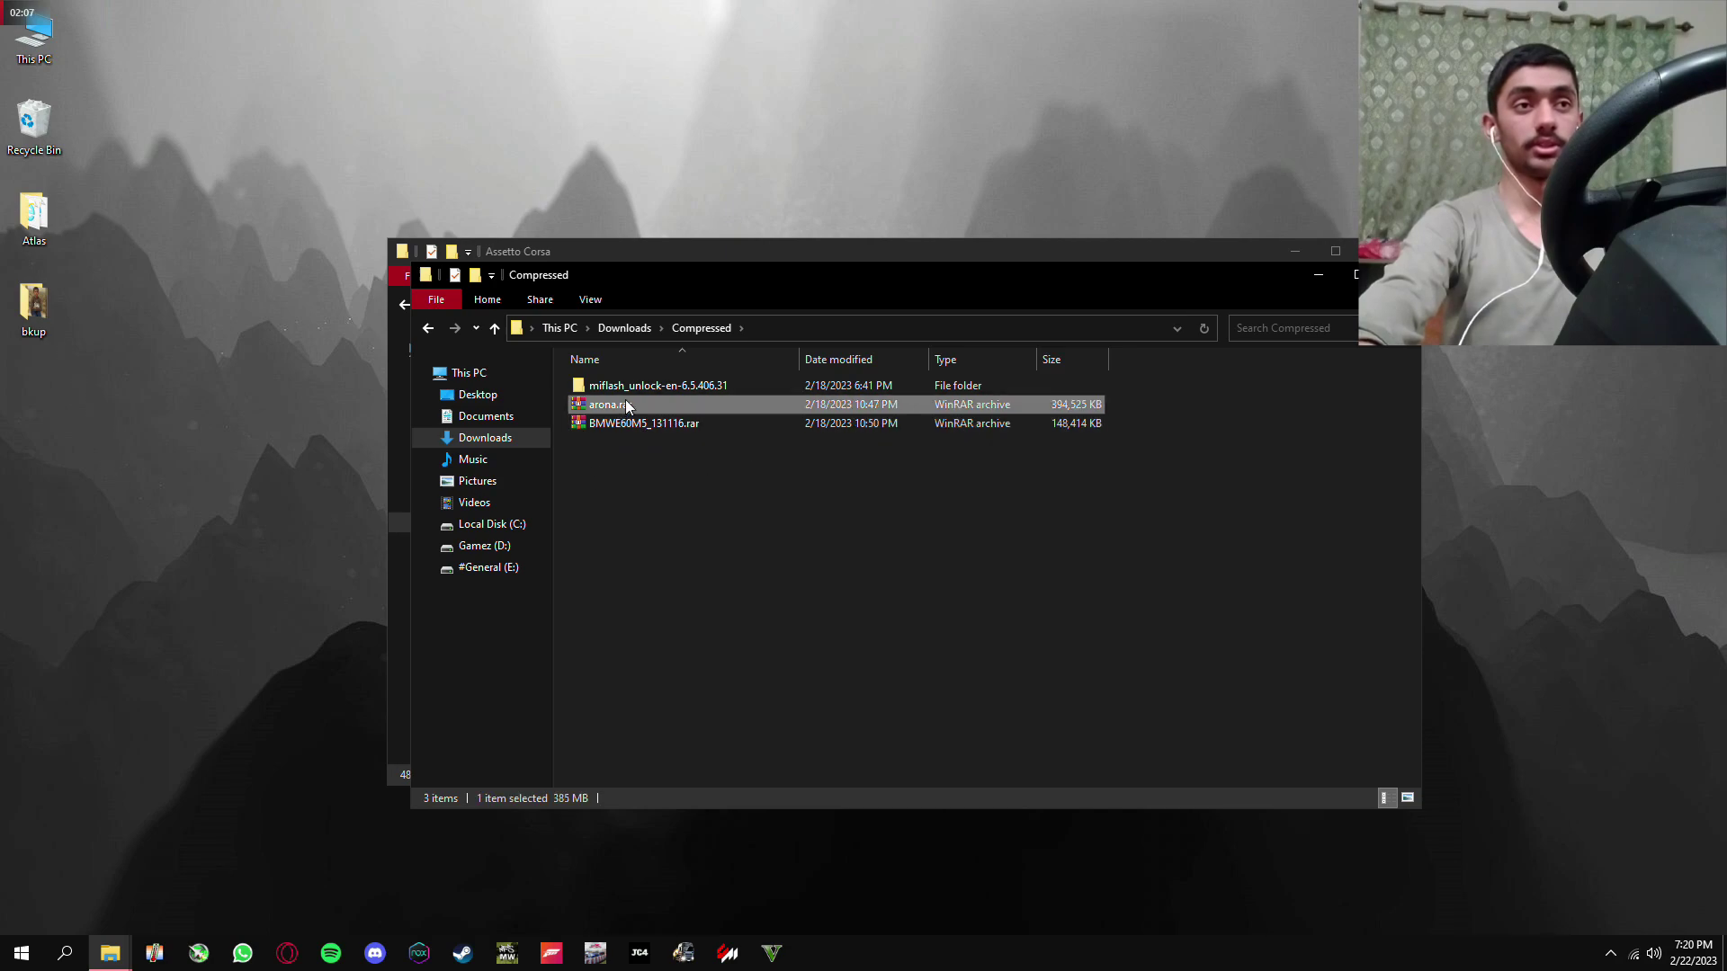
click(629, 463)
right_click(618, 431)
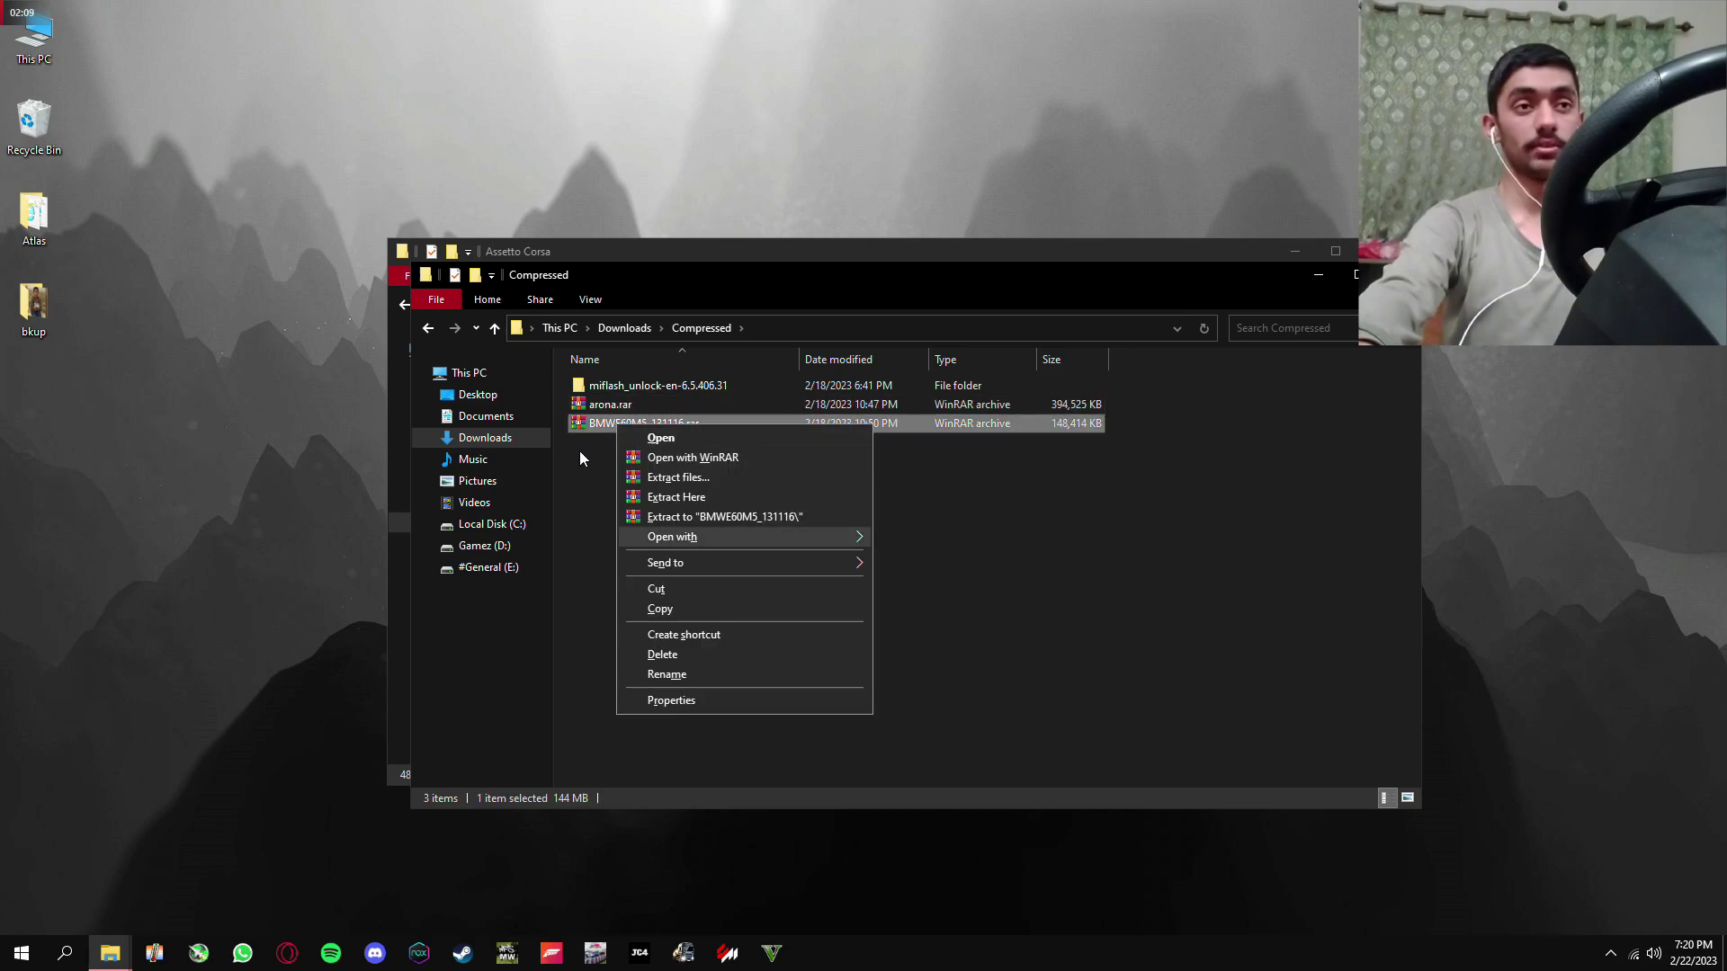
click(713, 518)
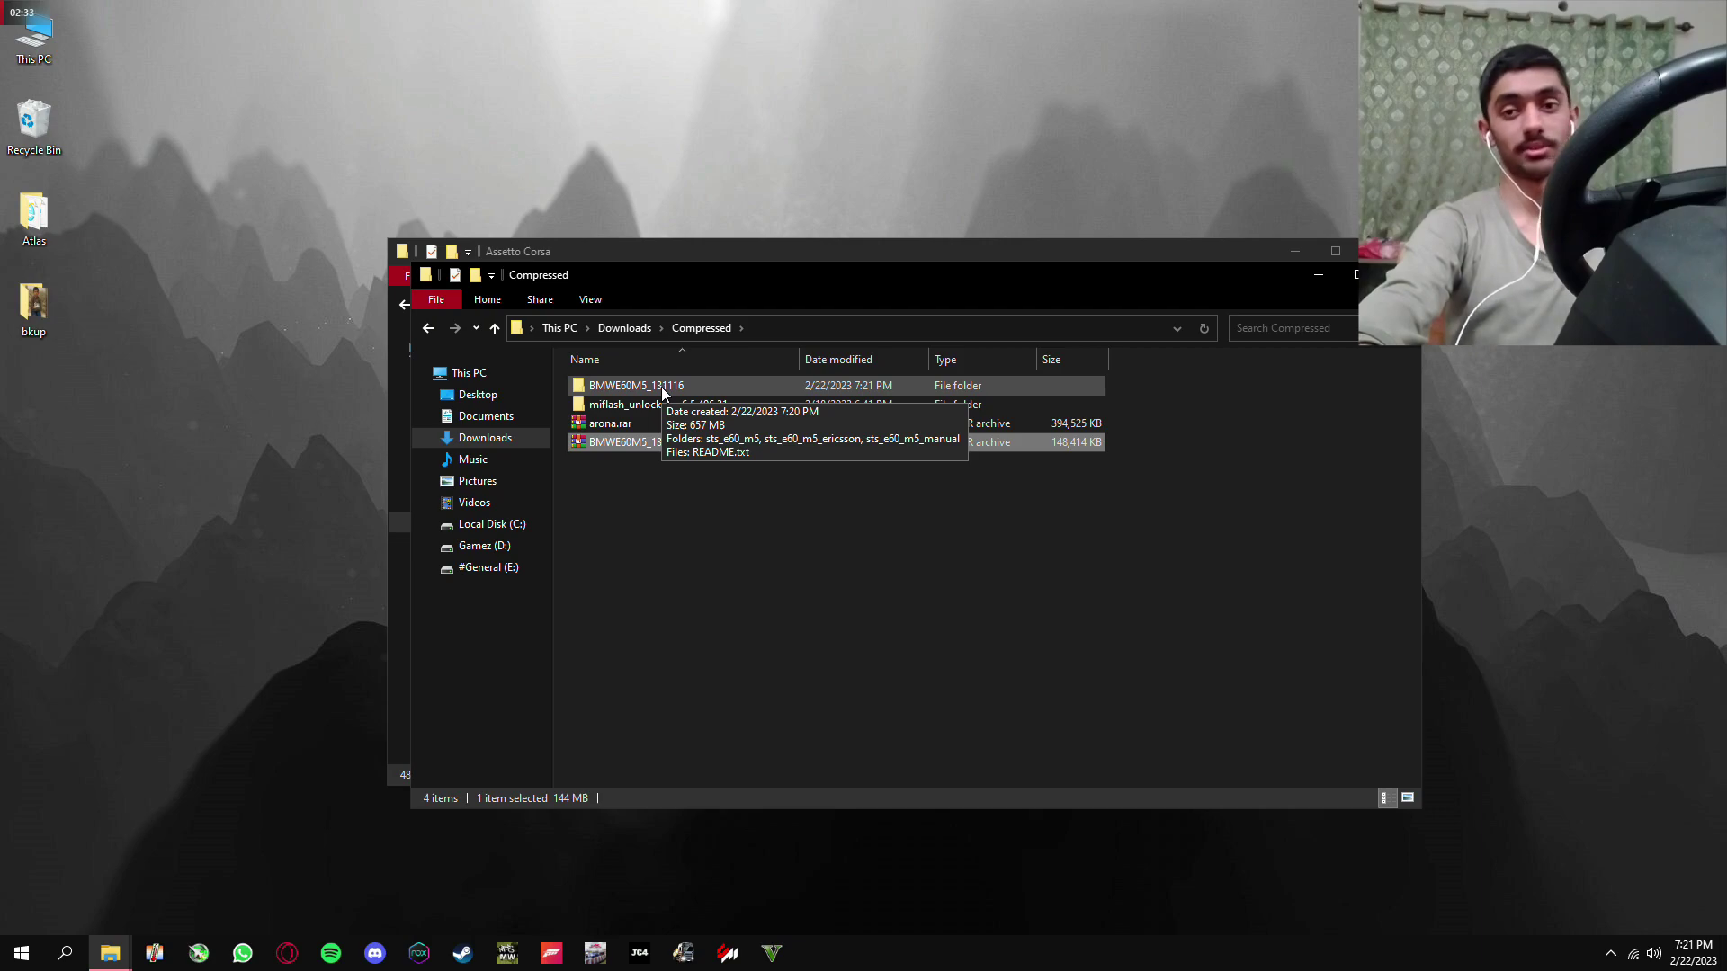
Delete README.txt from the extracted BMWE60M5_131116 folder
click(693, 461)
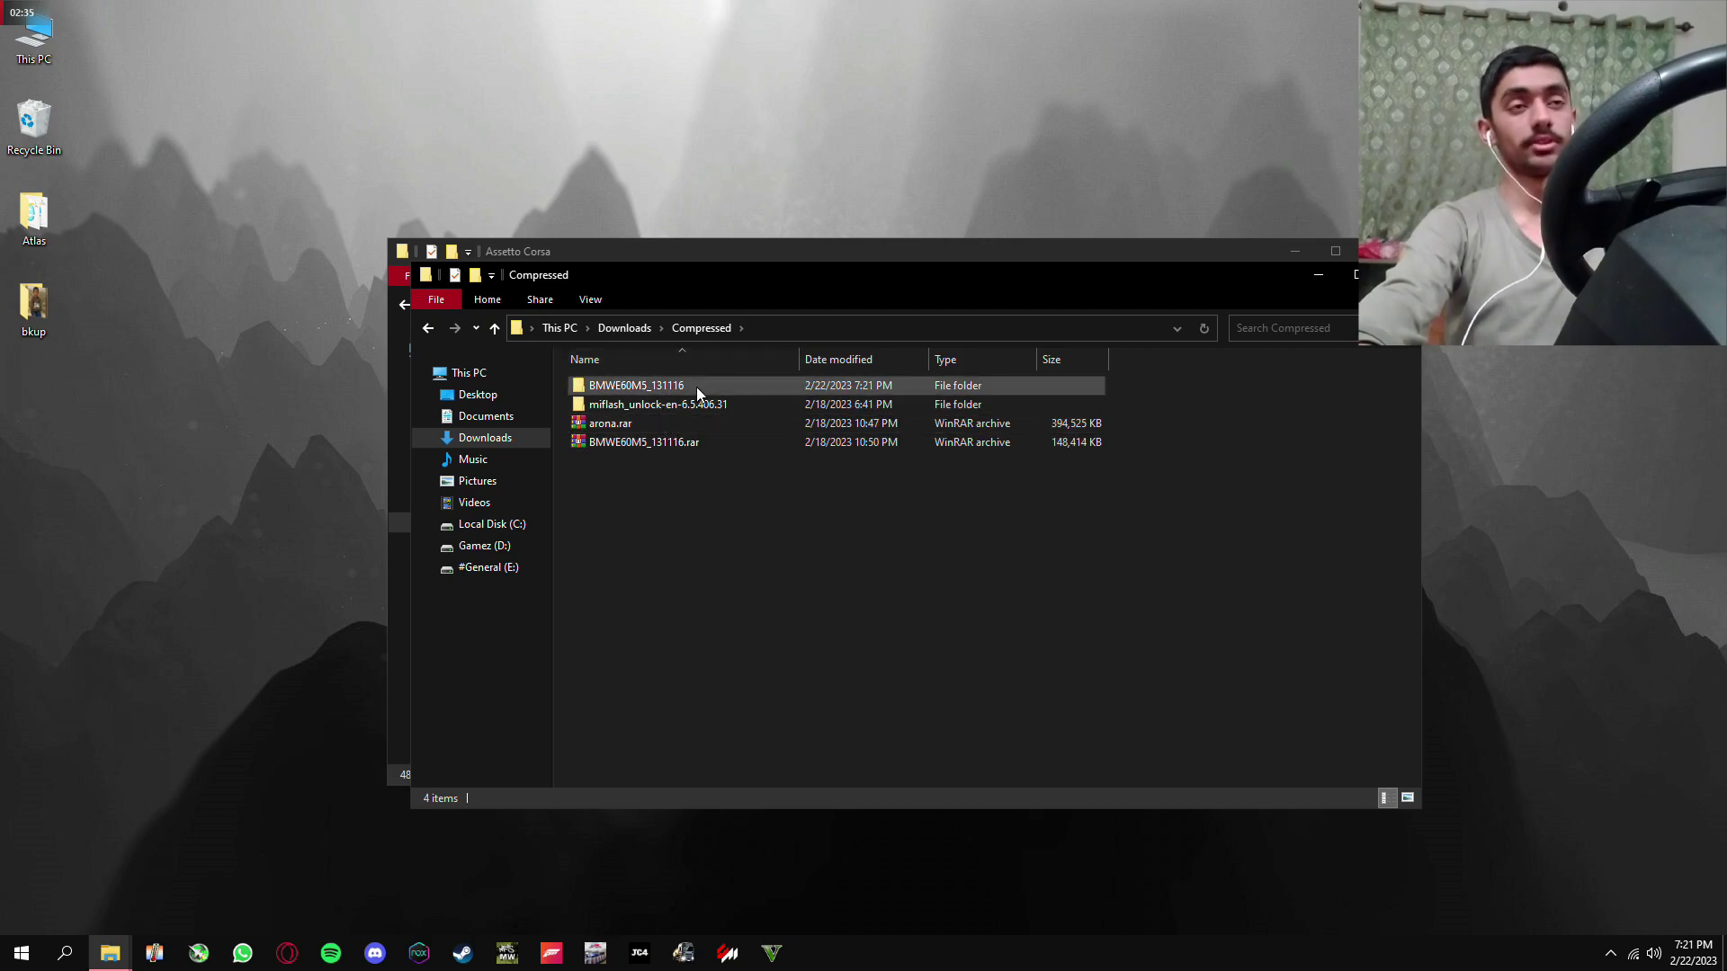
double_click(744, 381)
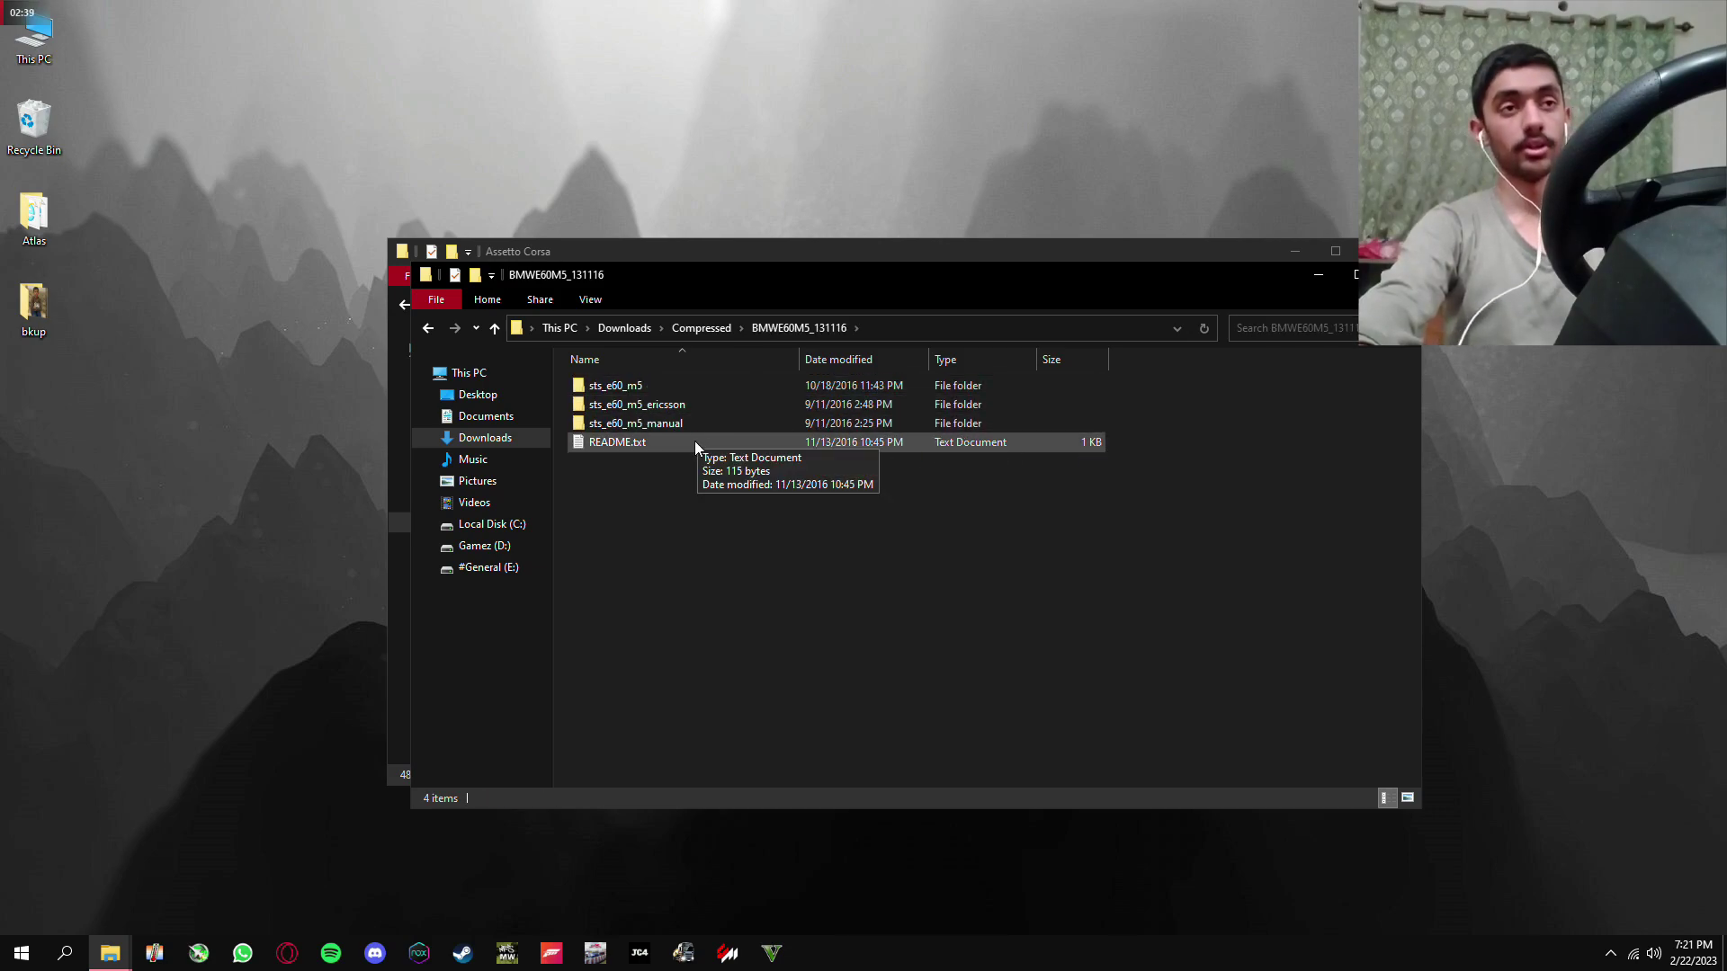
click(691, 444)
key(Delete)
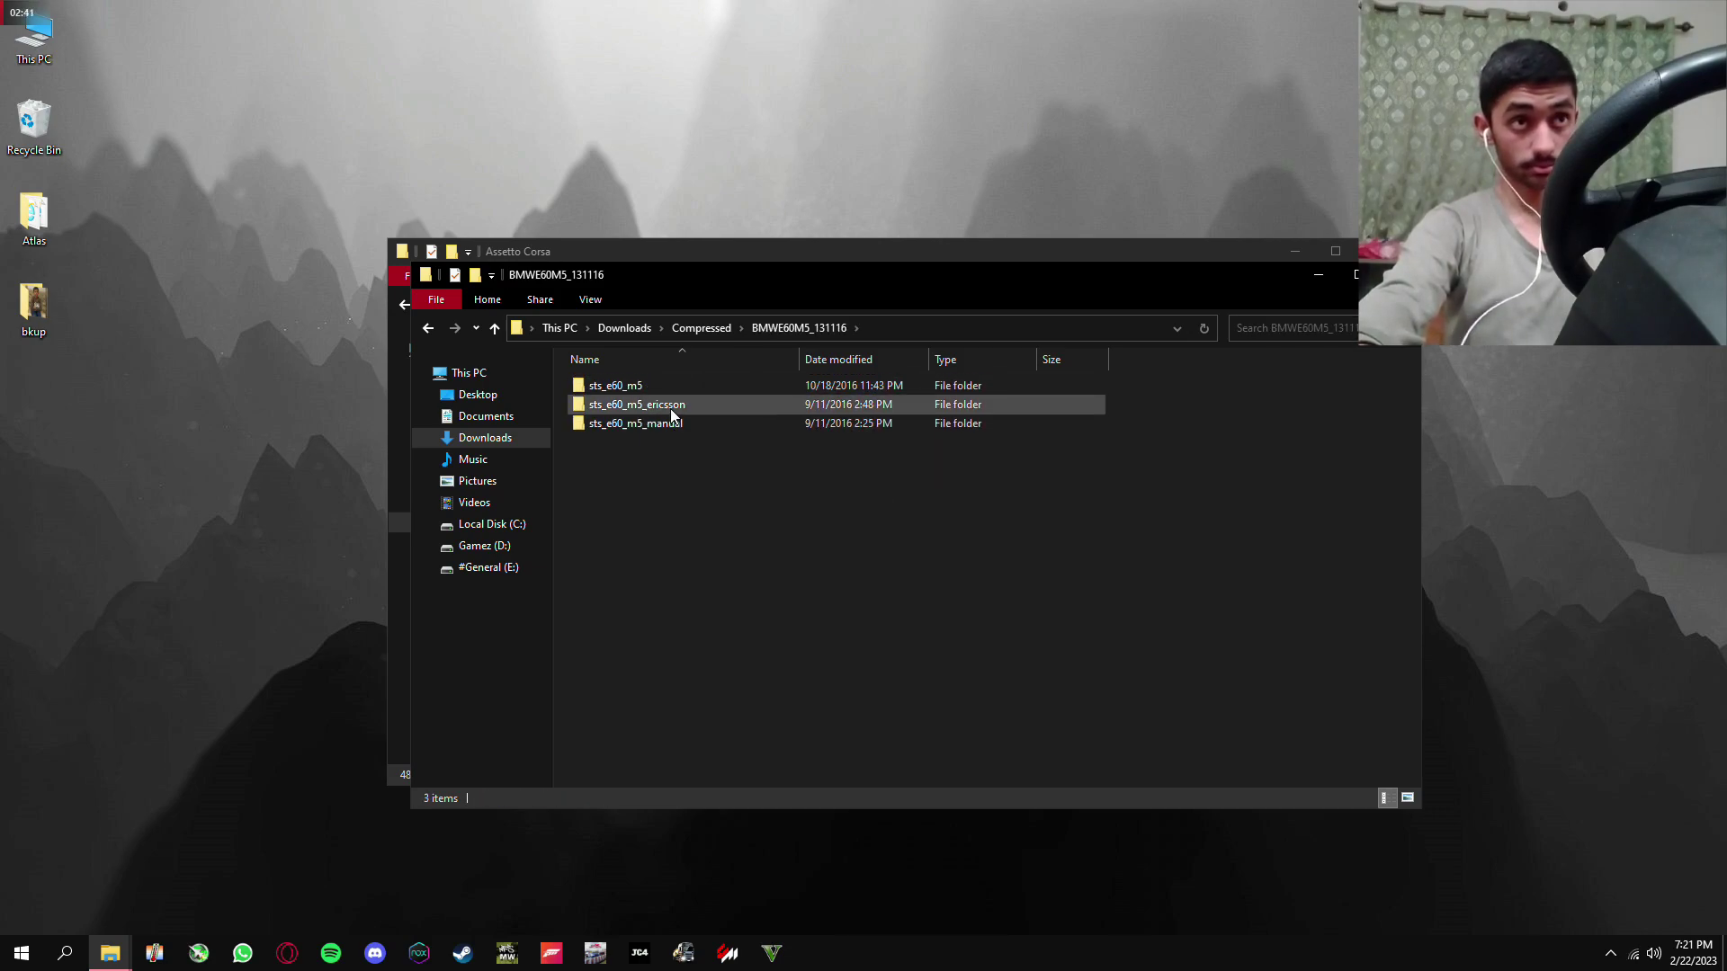
Inspect the files inside the sts_e60_m5 car folder
double_click(679, 396)
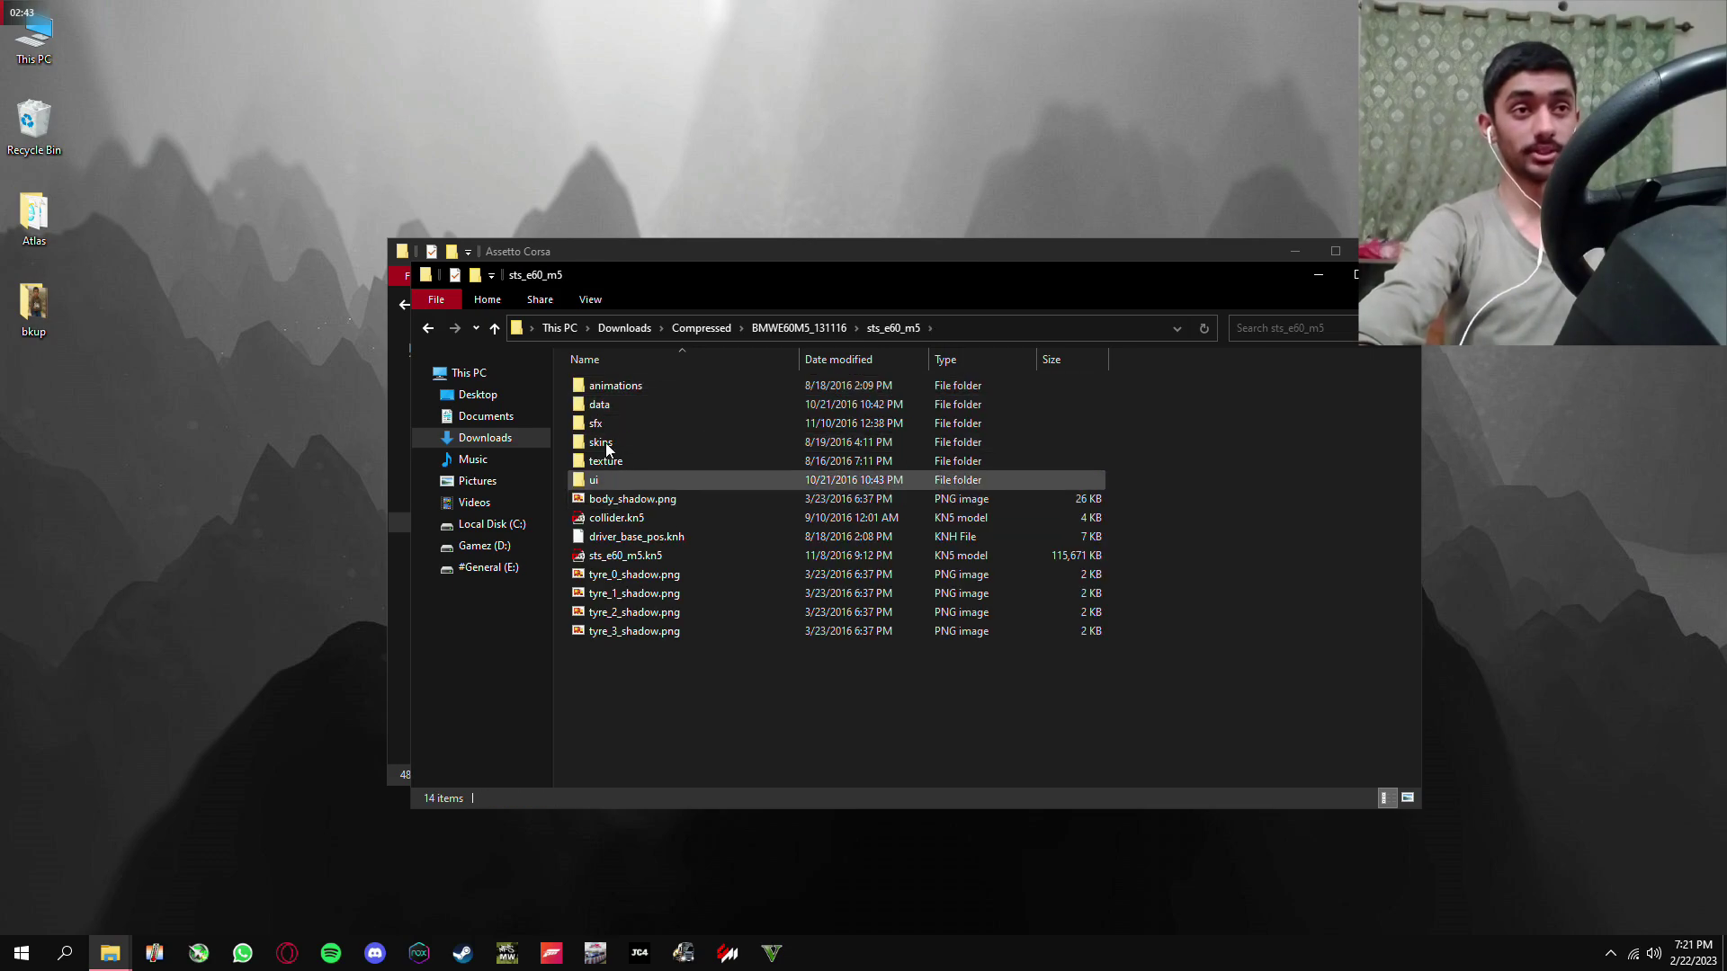
drag(680, 652, 663, 379)
right_click(663, 378)
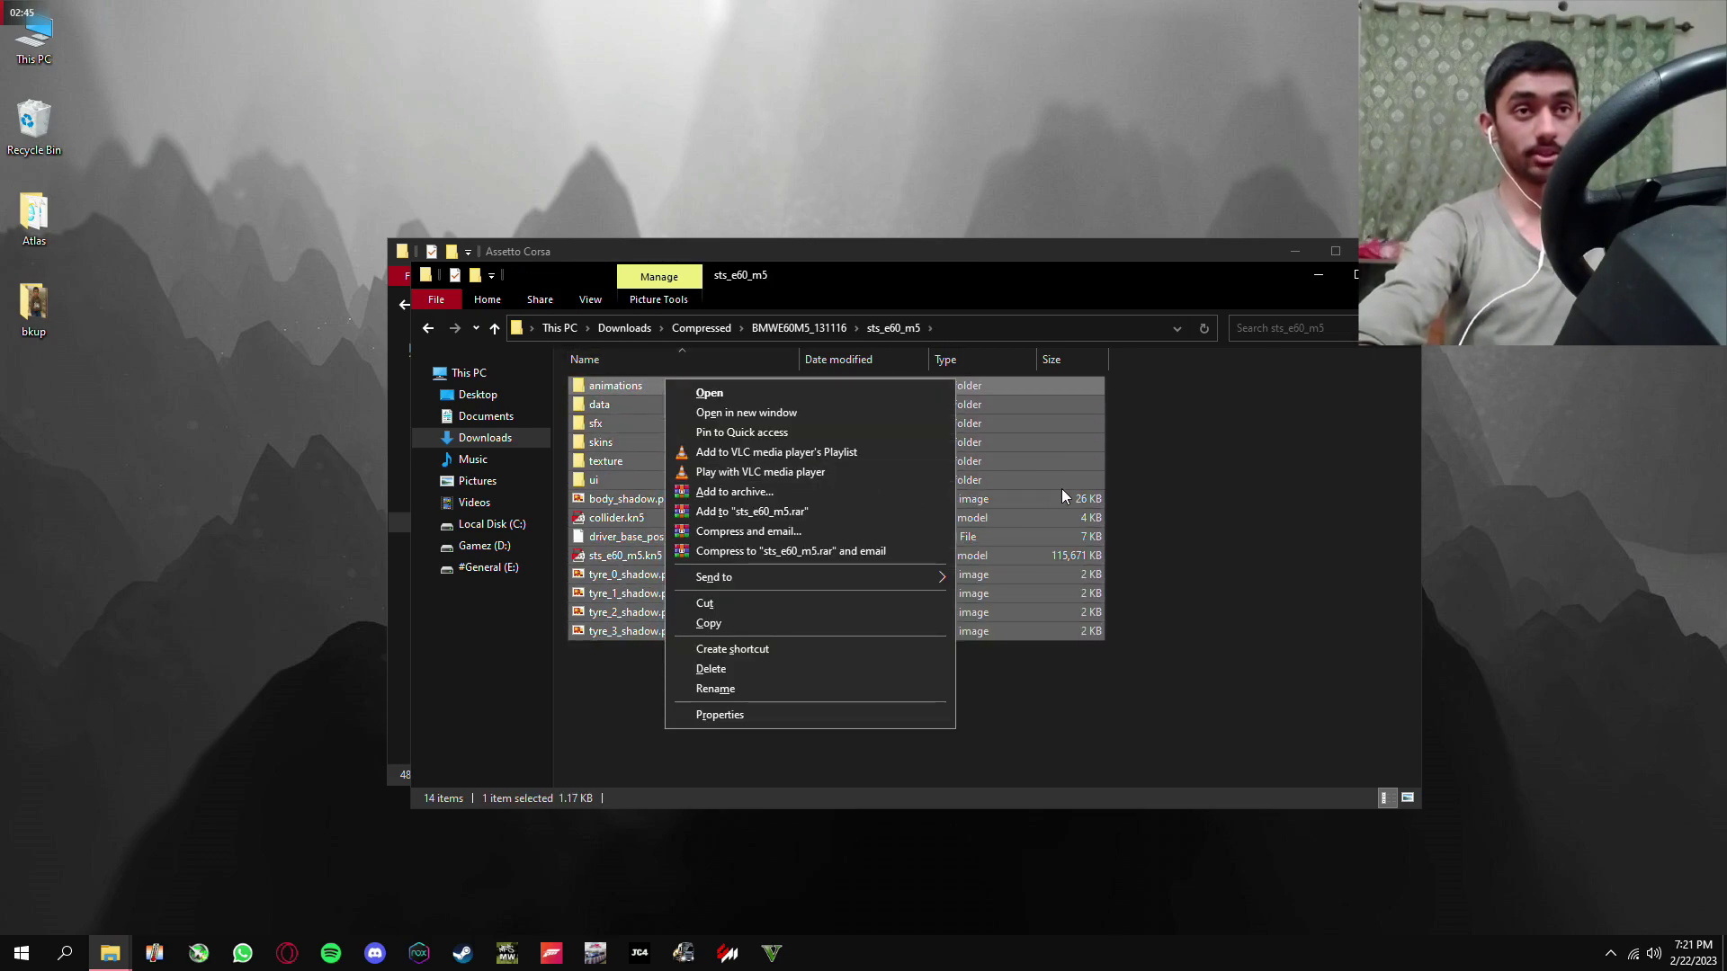
click(1066, 491)
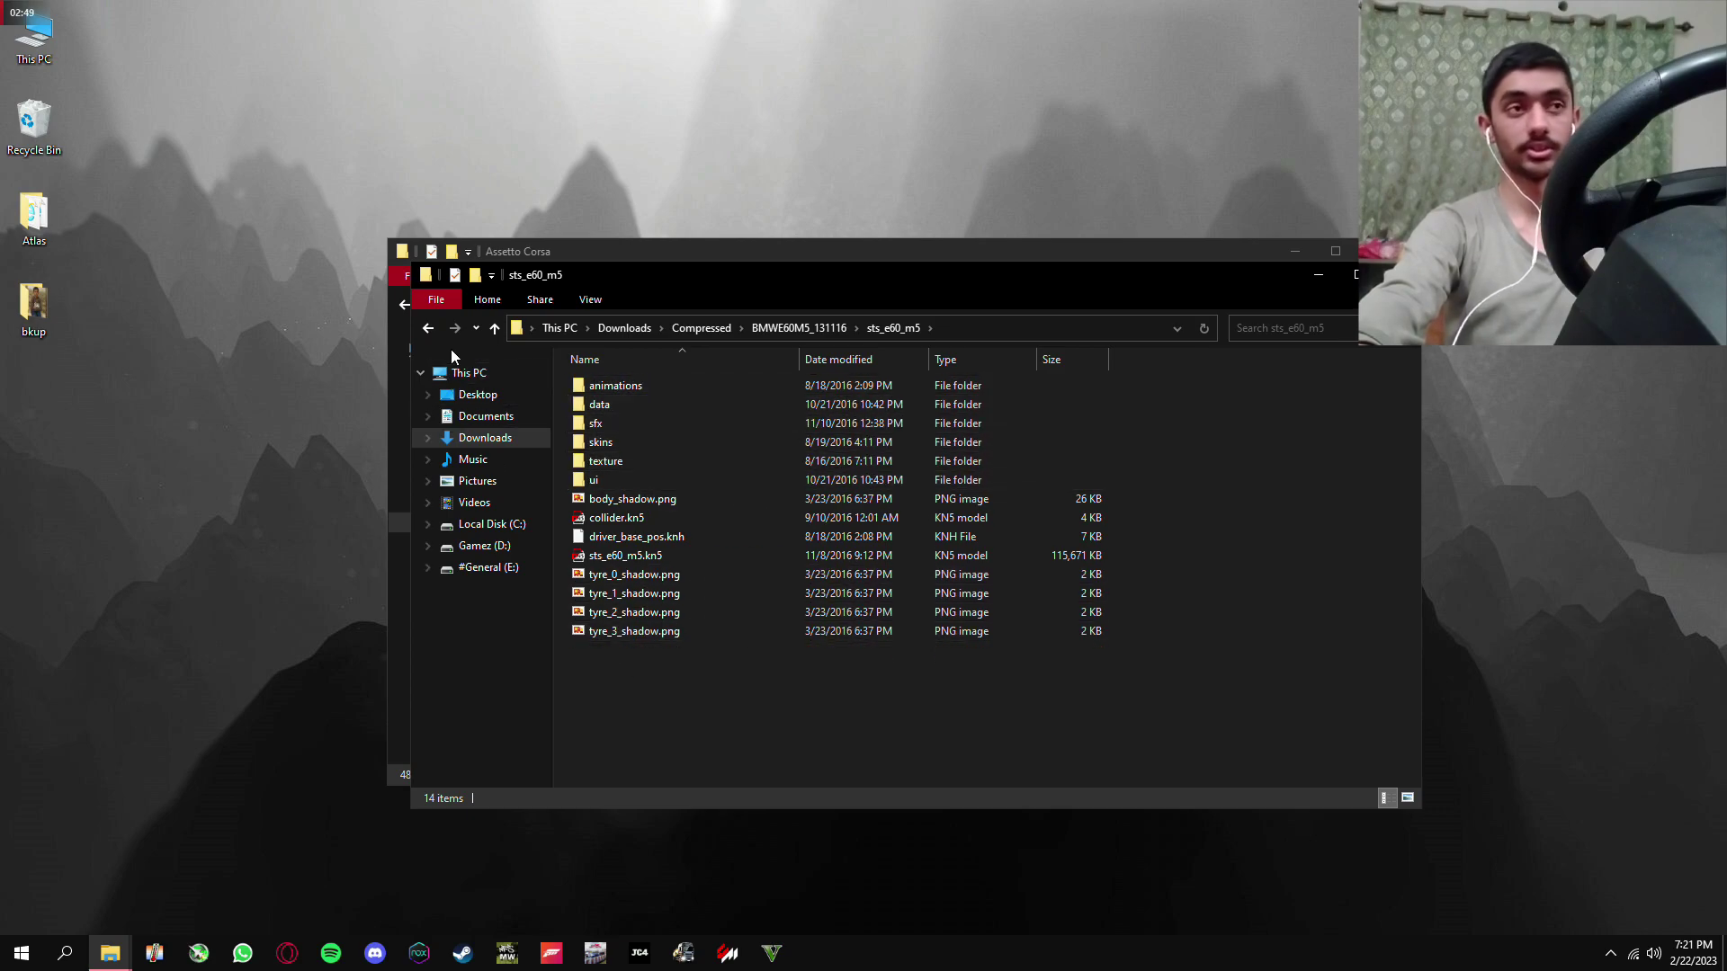
click(428, 327)
Copy the three sts_e60 car folders and move the window aside
drag(662, 519, 663, 372)
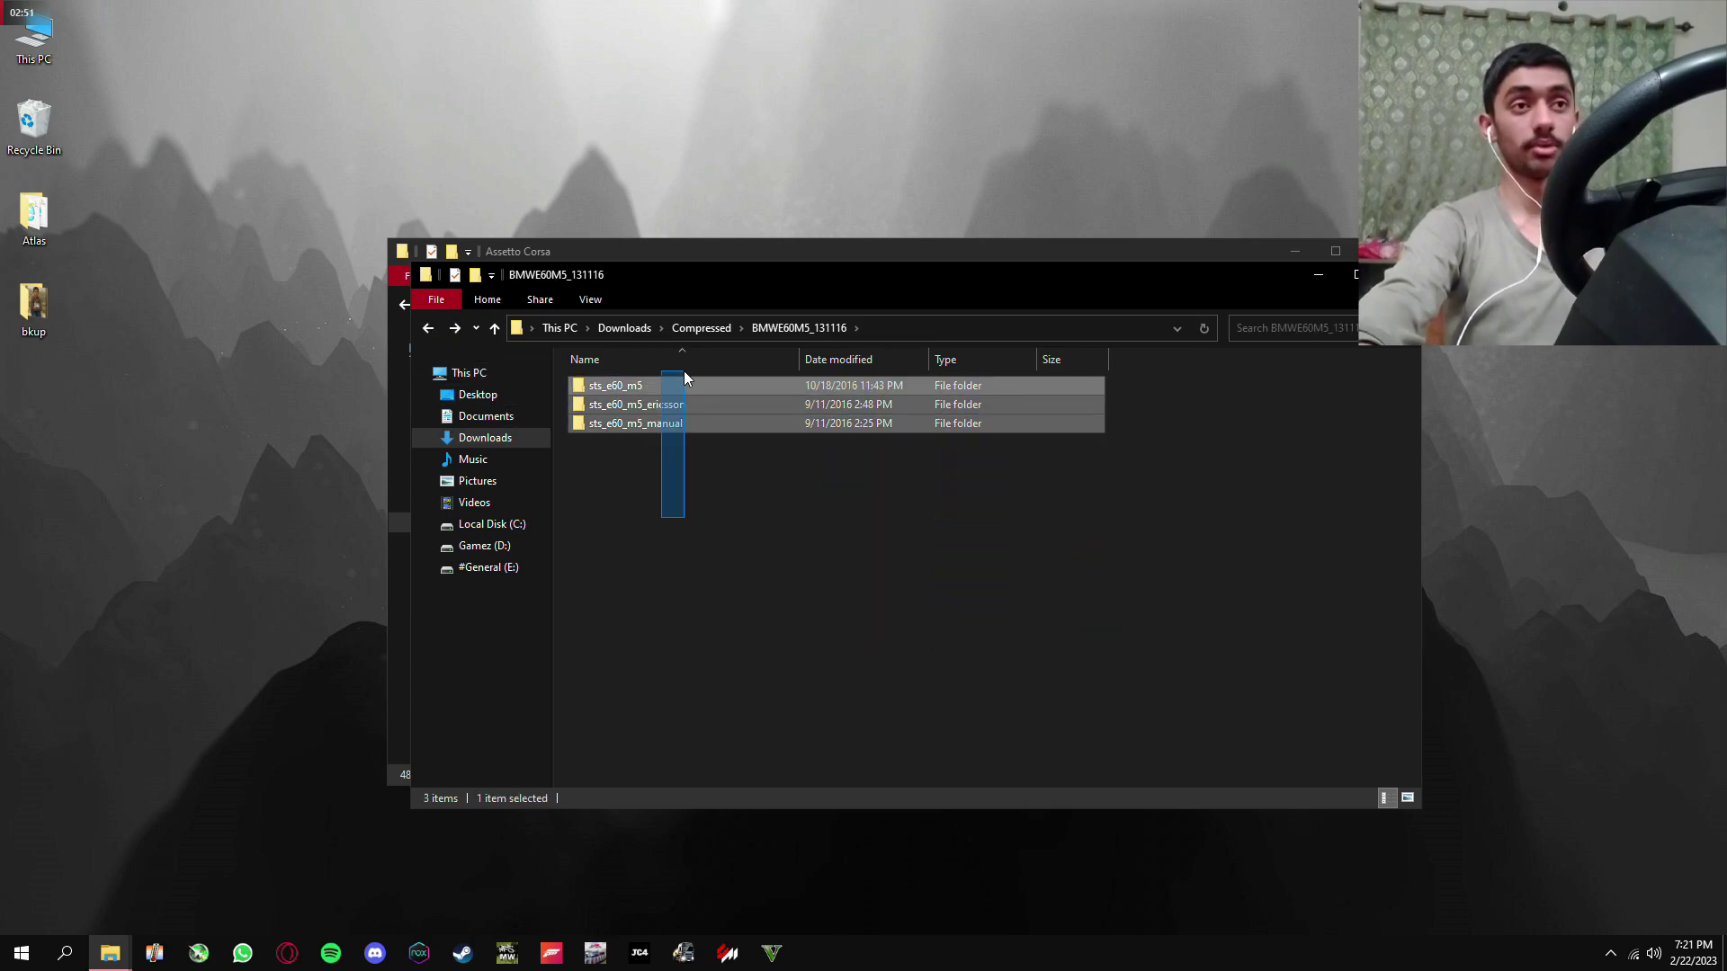
right_click(663, 371)
click(767, 615)
right_click(671, 403)
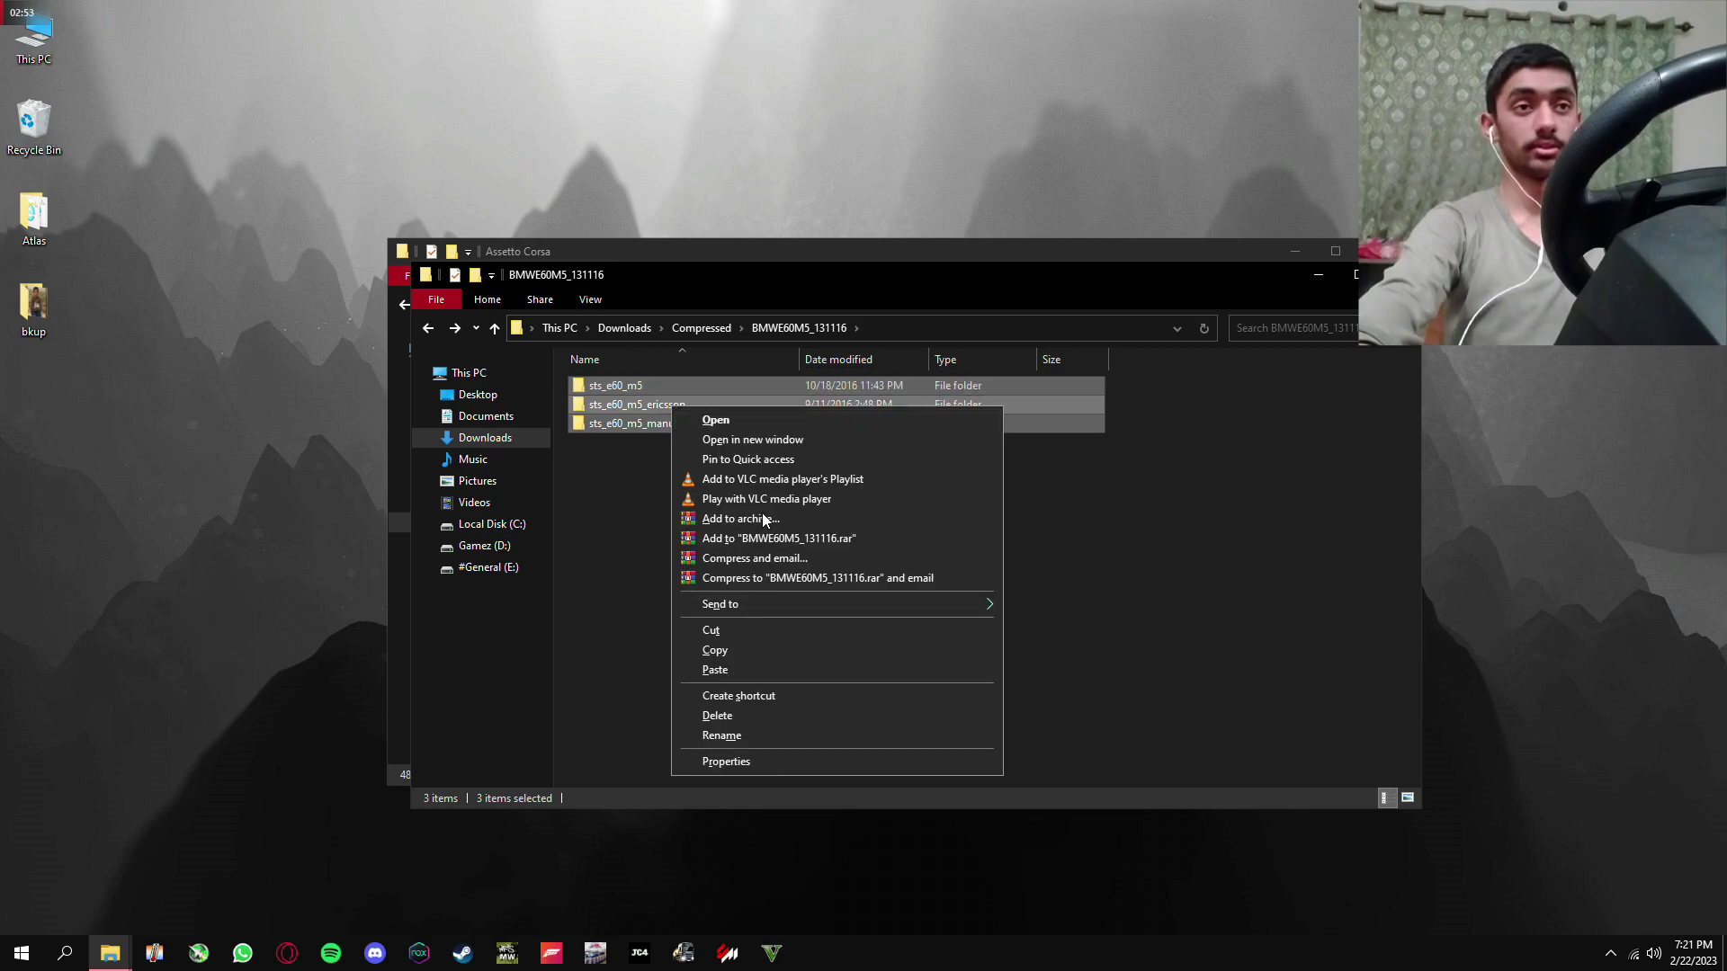
click(743, 628)
mouse_move(1097, 281)
mouse_down()
mouse_move(1225, 630)
mouse_move(1267, 828)
mouse_up()
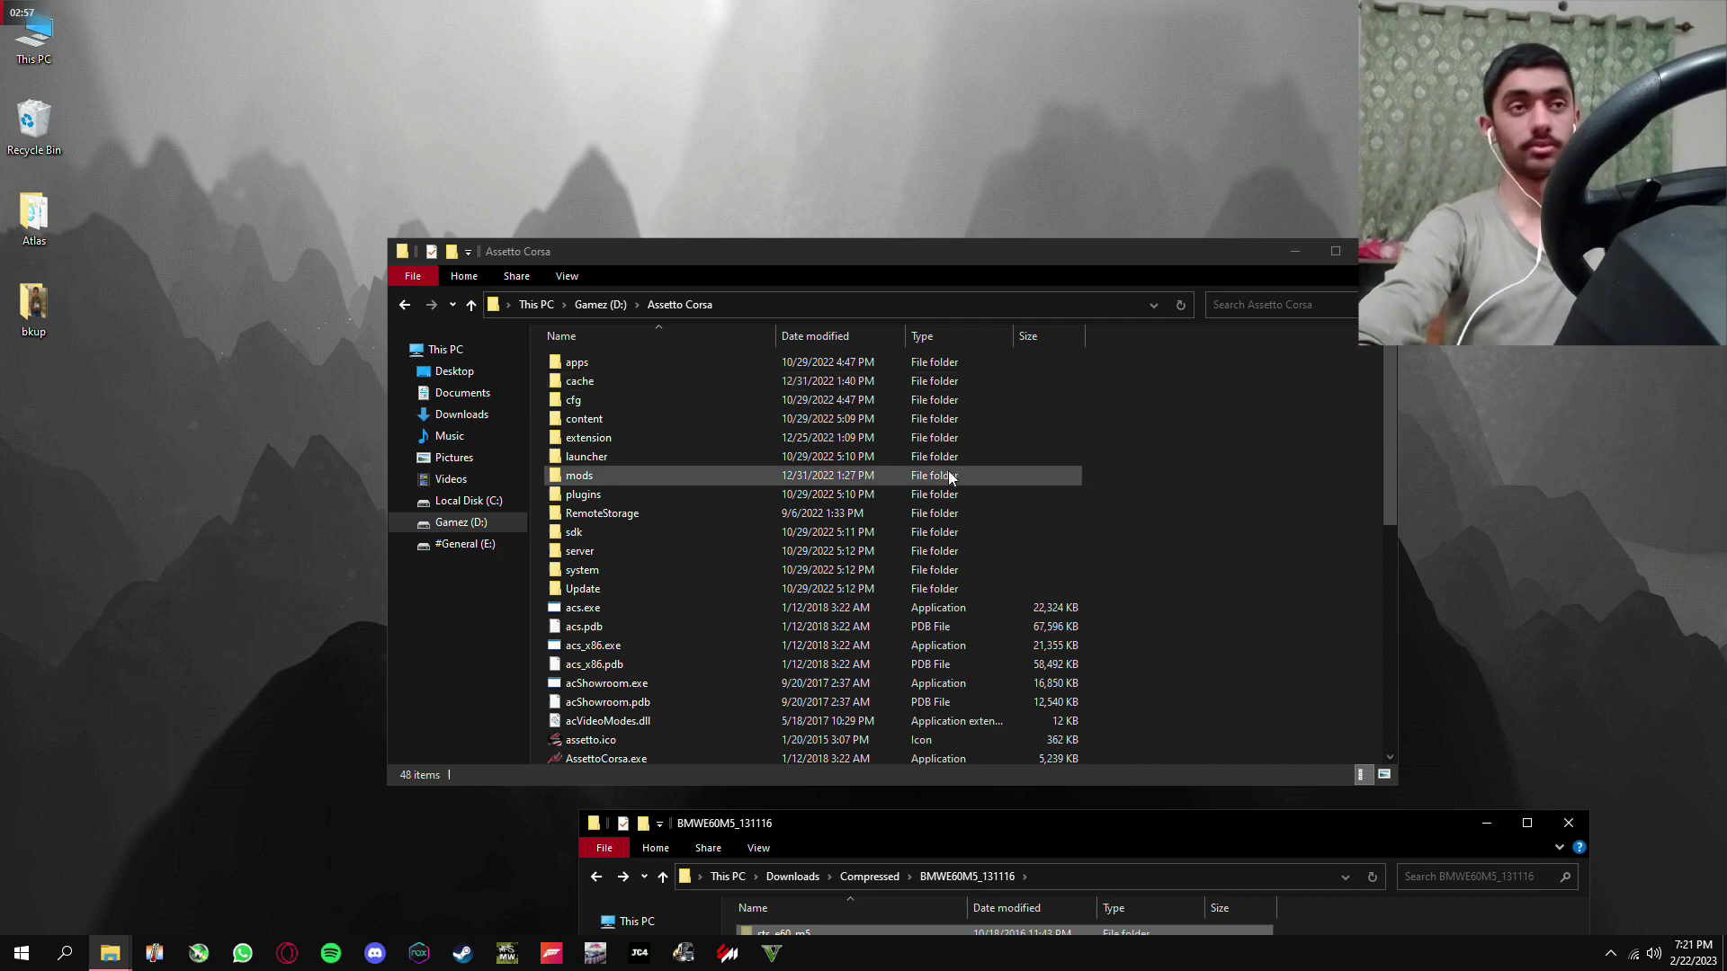
Paste the three sts_e60 folders into Gamez (D:) > Assetto Corsa > content > cars
click(600, 304)
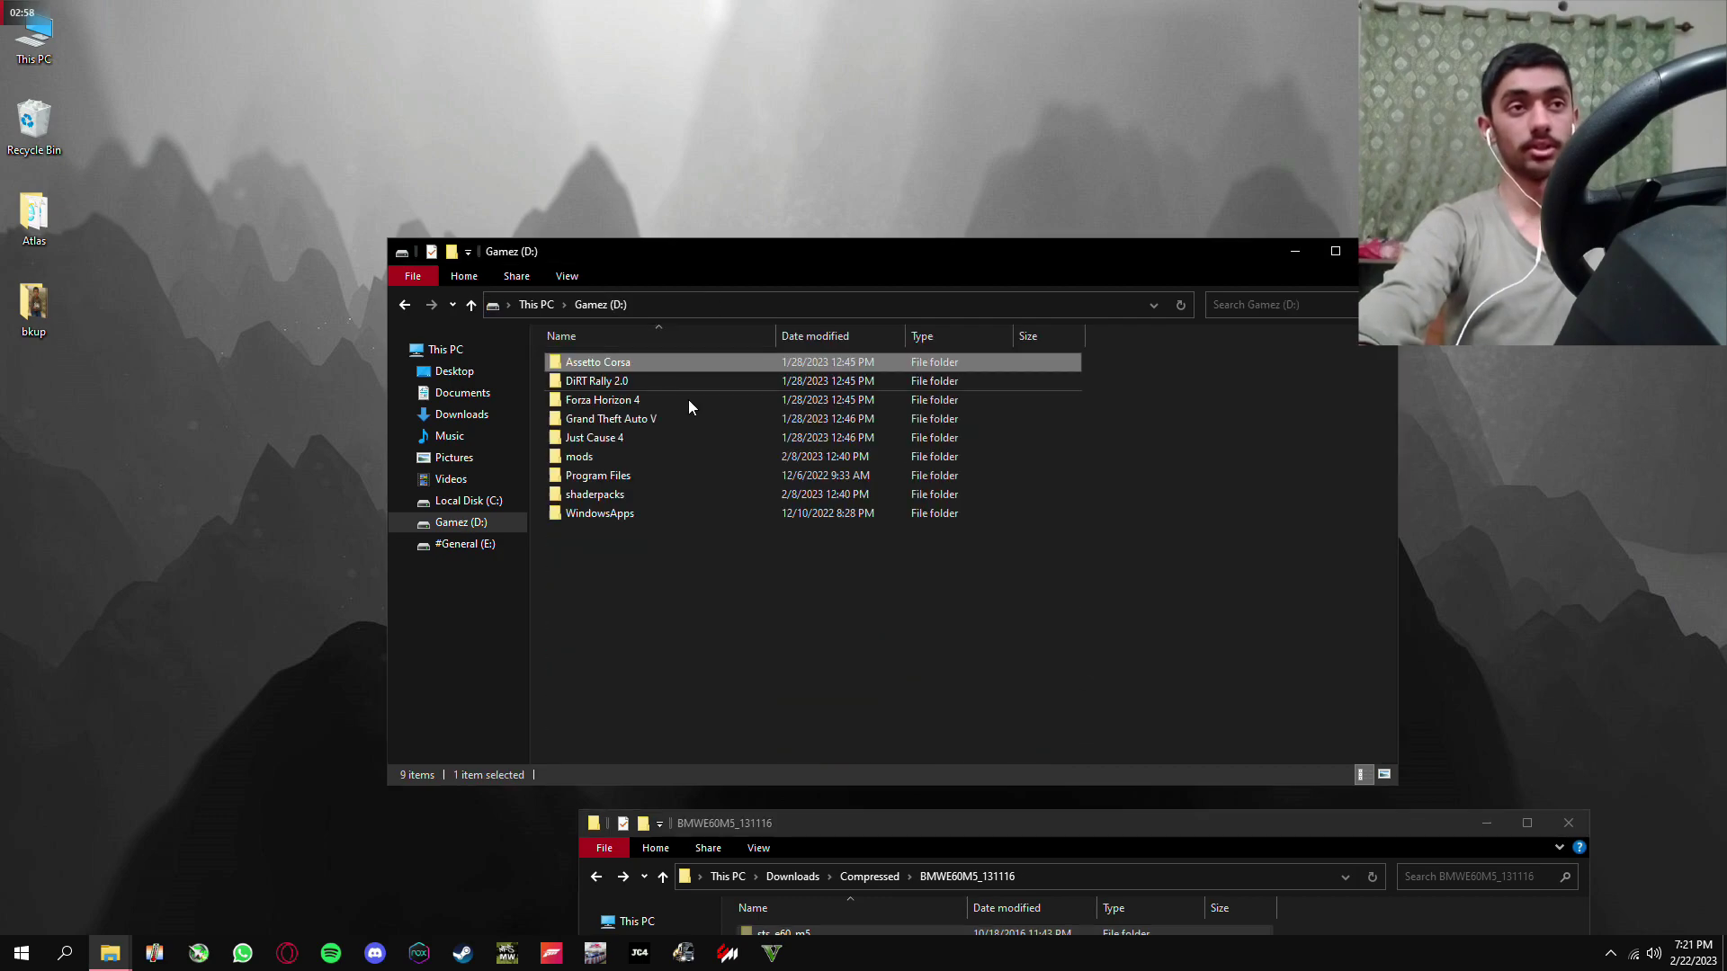
double_click(651, 362)
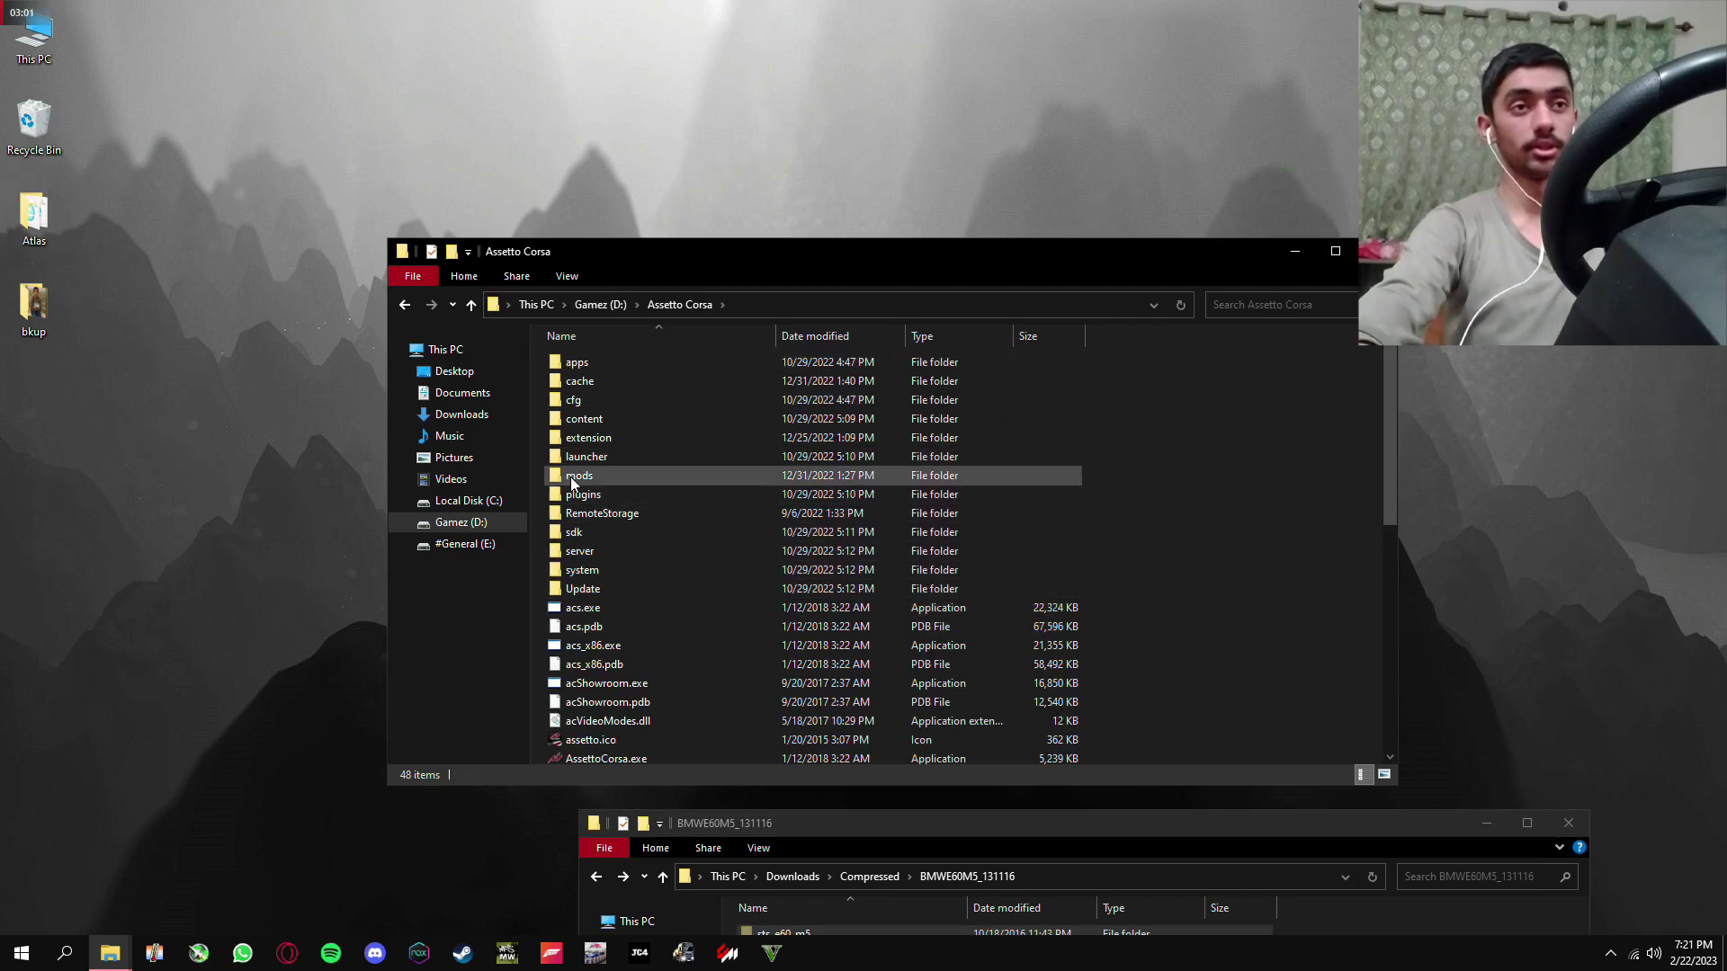
double_click(603, 415)
double_click(596, 403)
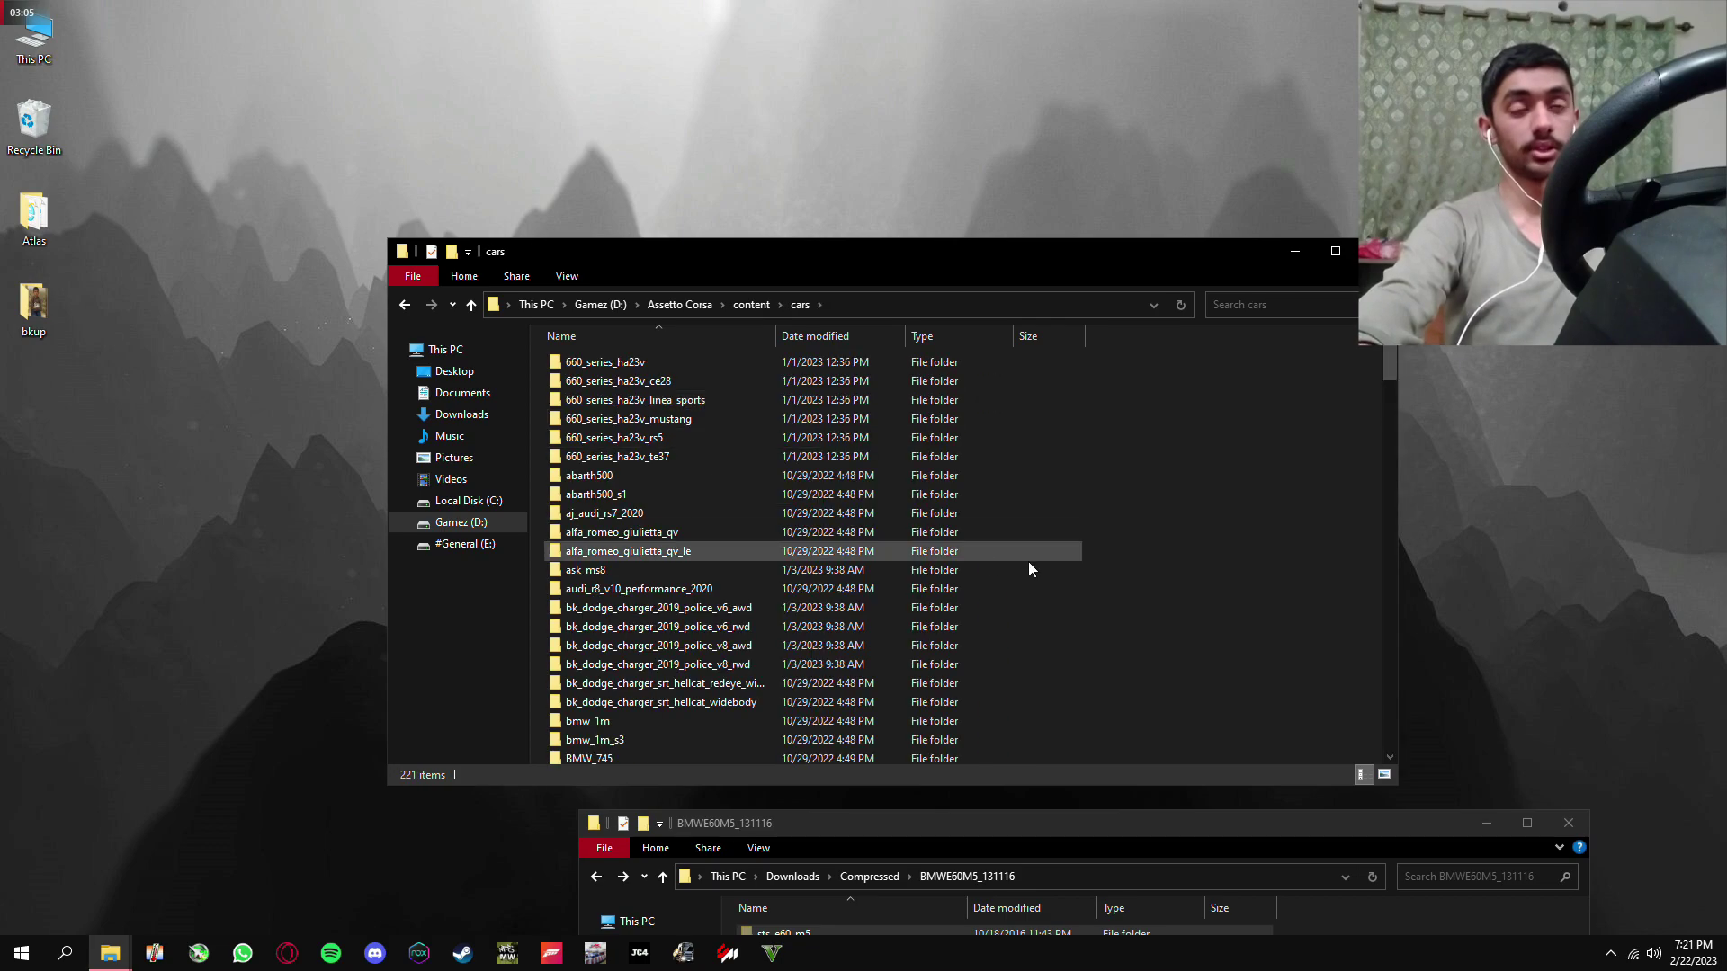
right_click(1195, 469)
click(1223, 621)
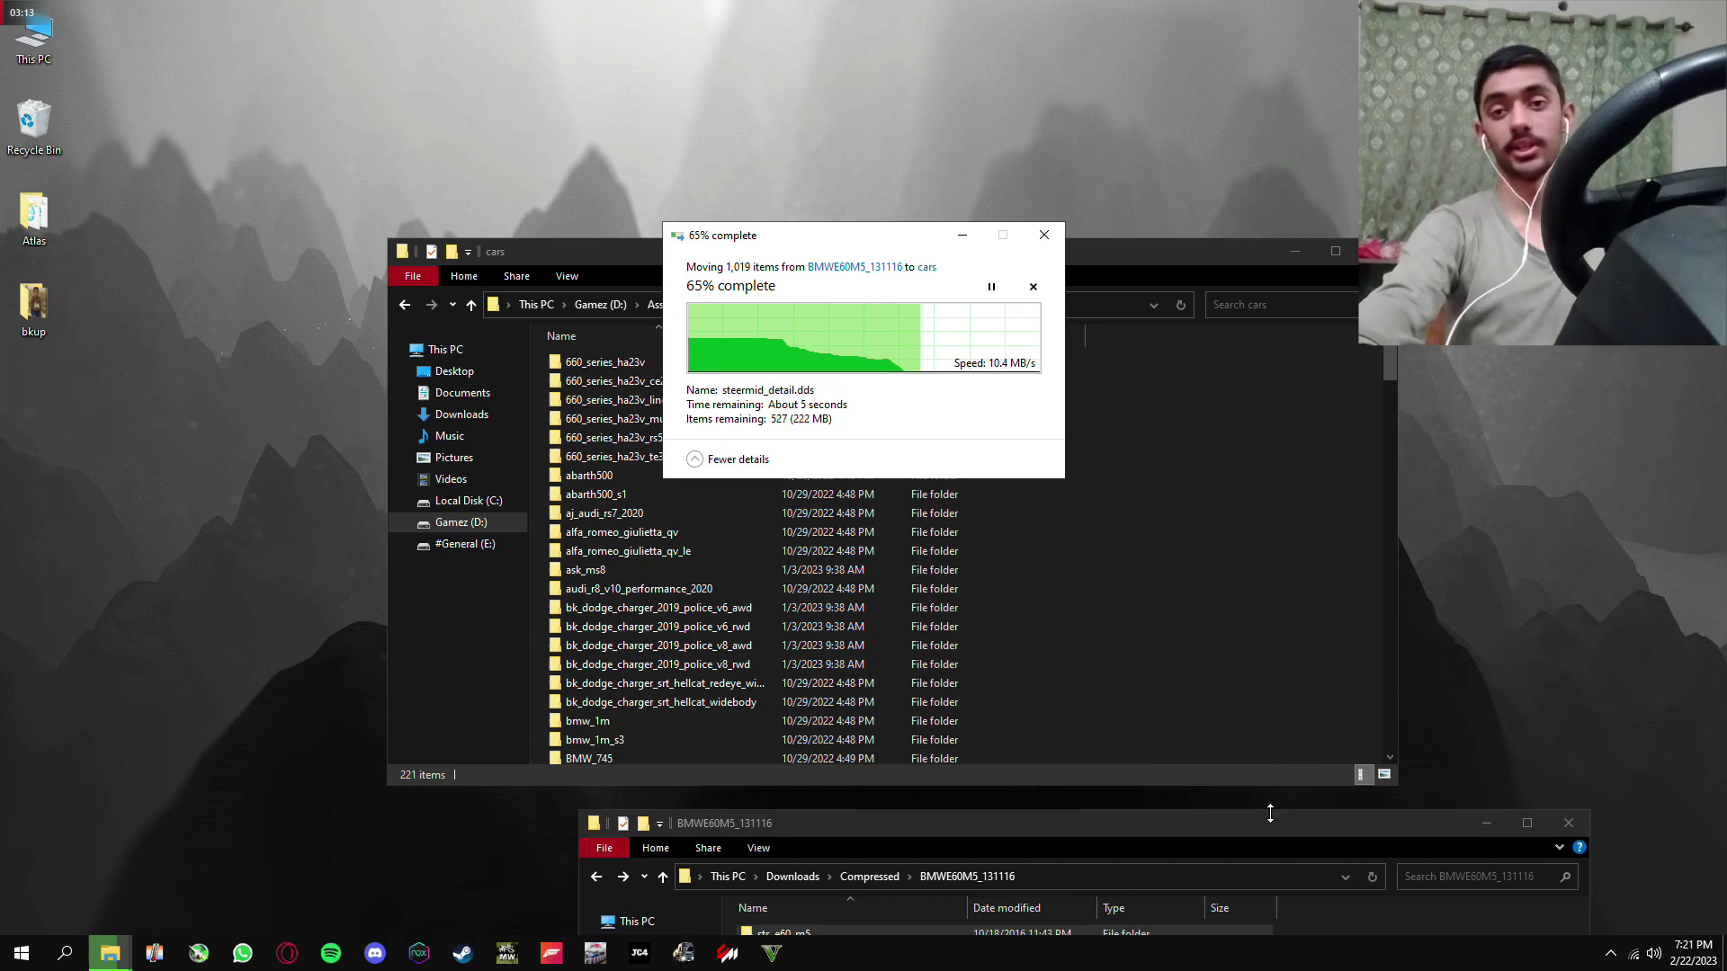
double_click(1302, 824)
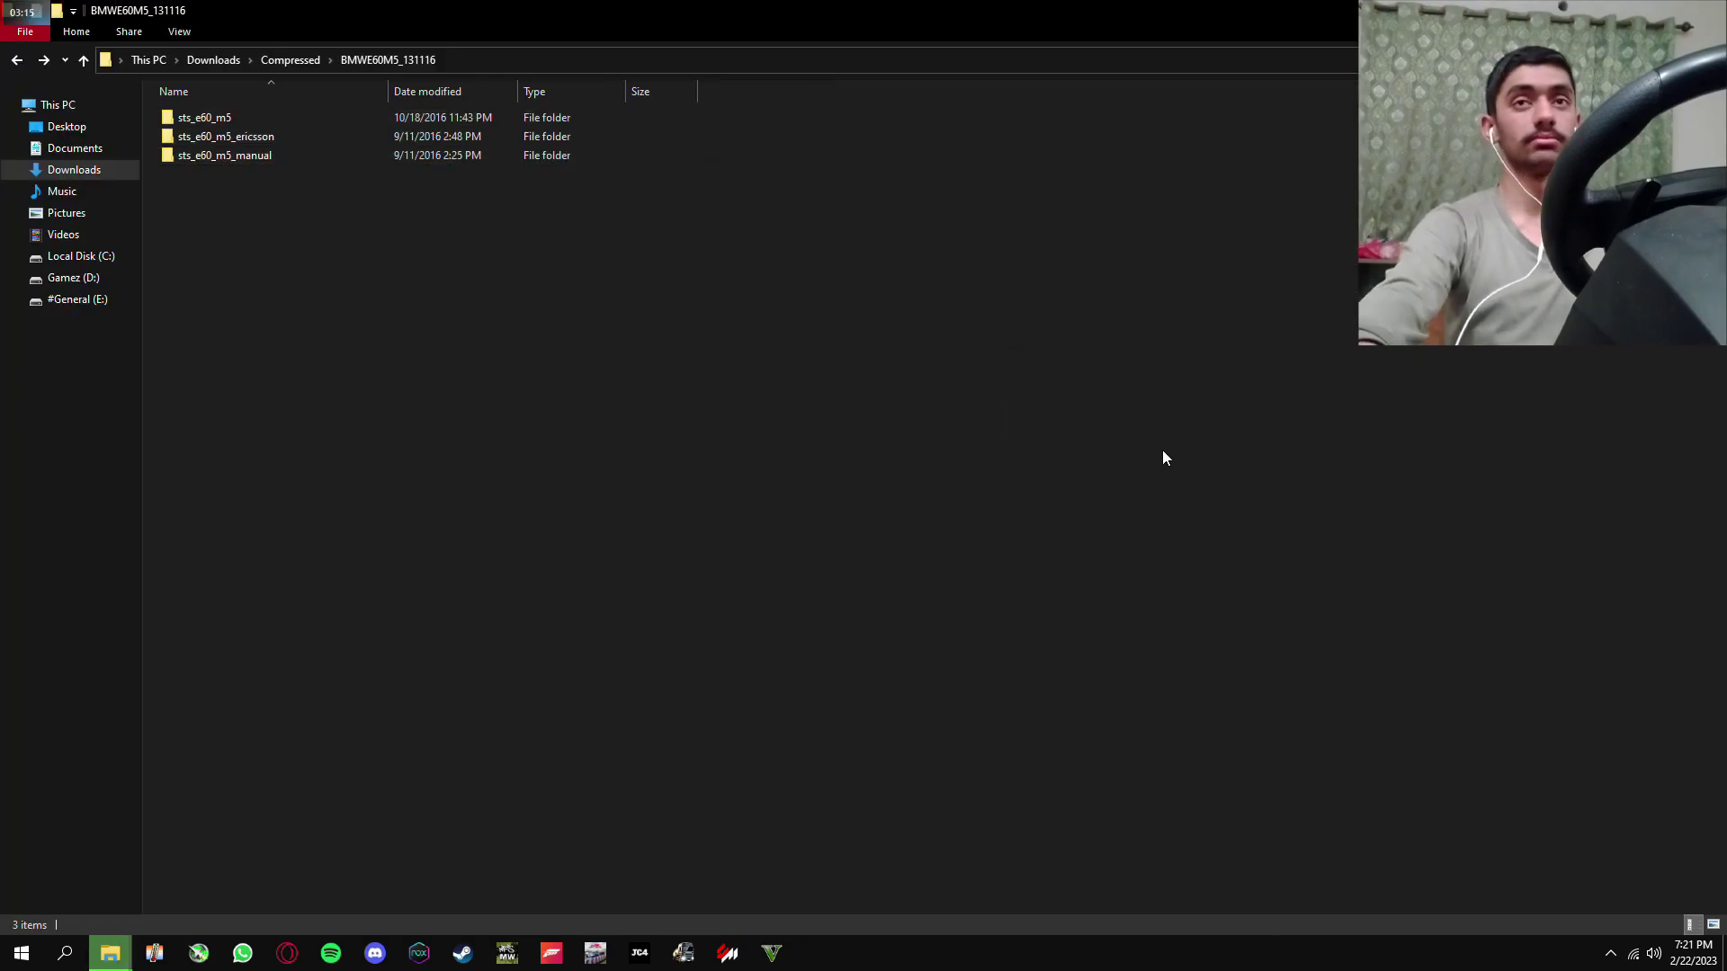
click(1665, 10)
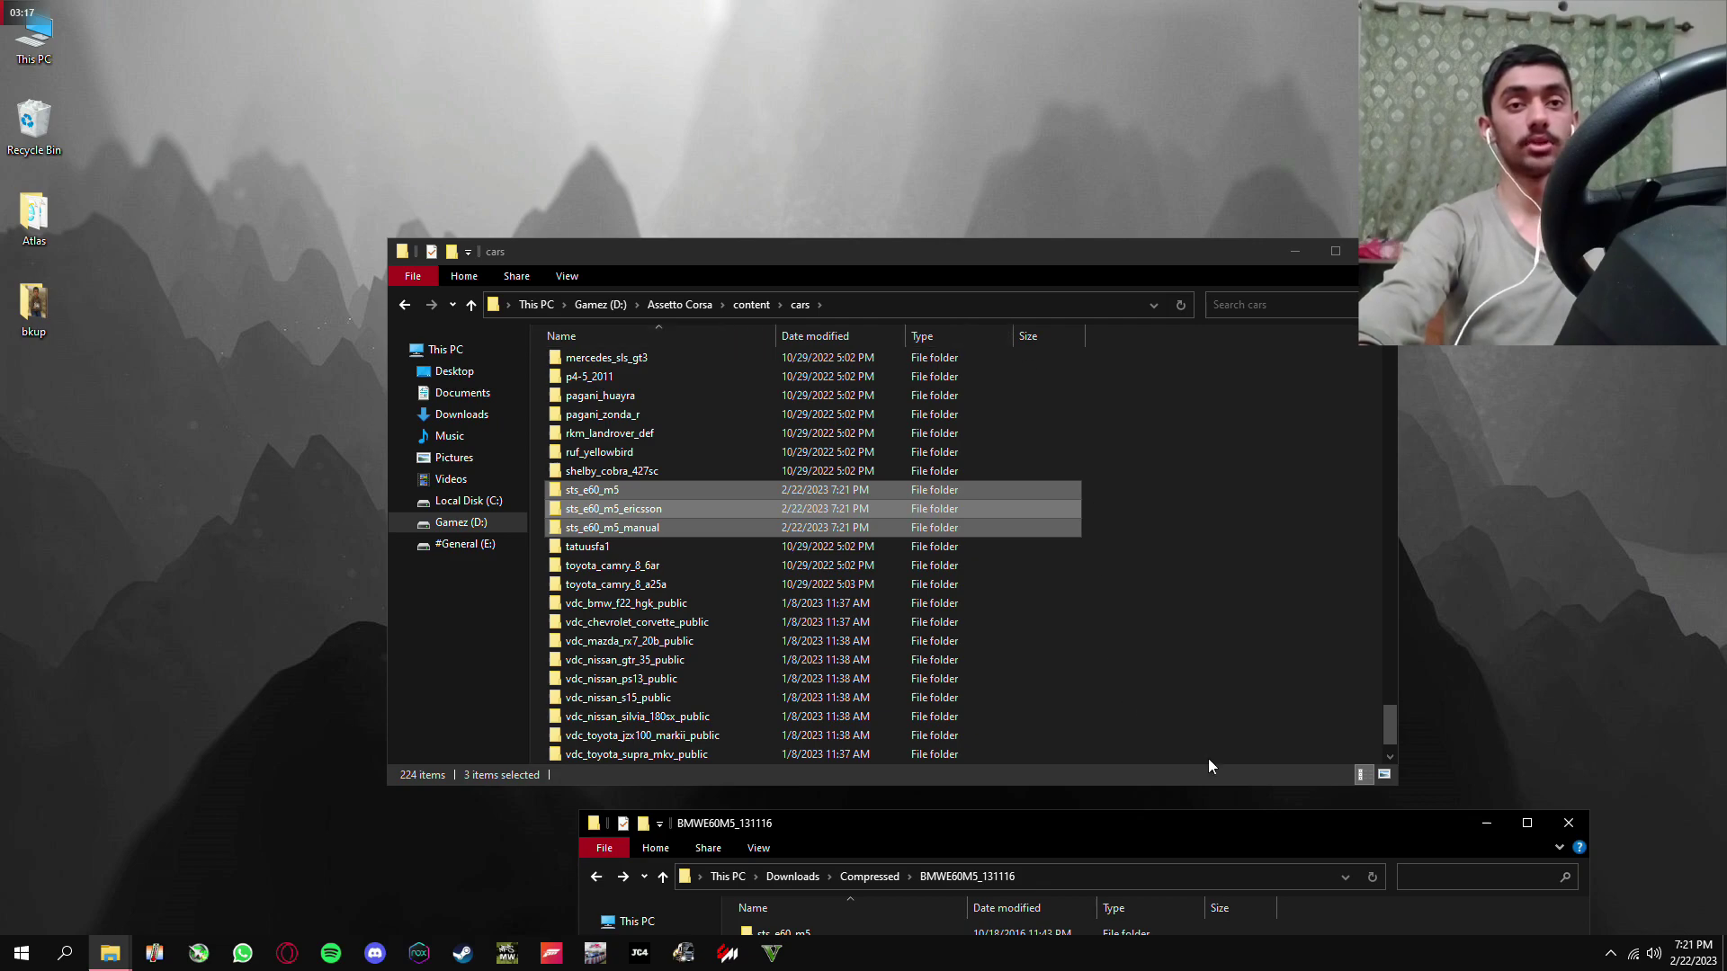
Delete the extracted BMWE60M5_131116 folder and its .rar archive from Compressed
drag(1326, 822, 1321, 759)
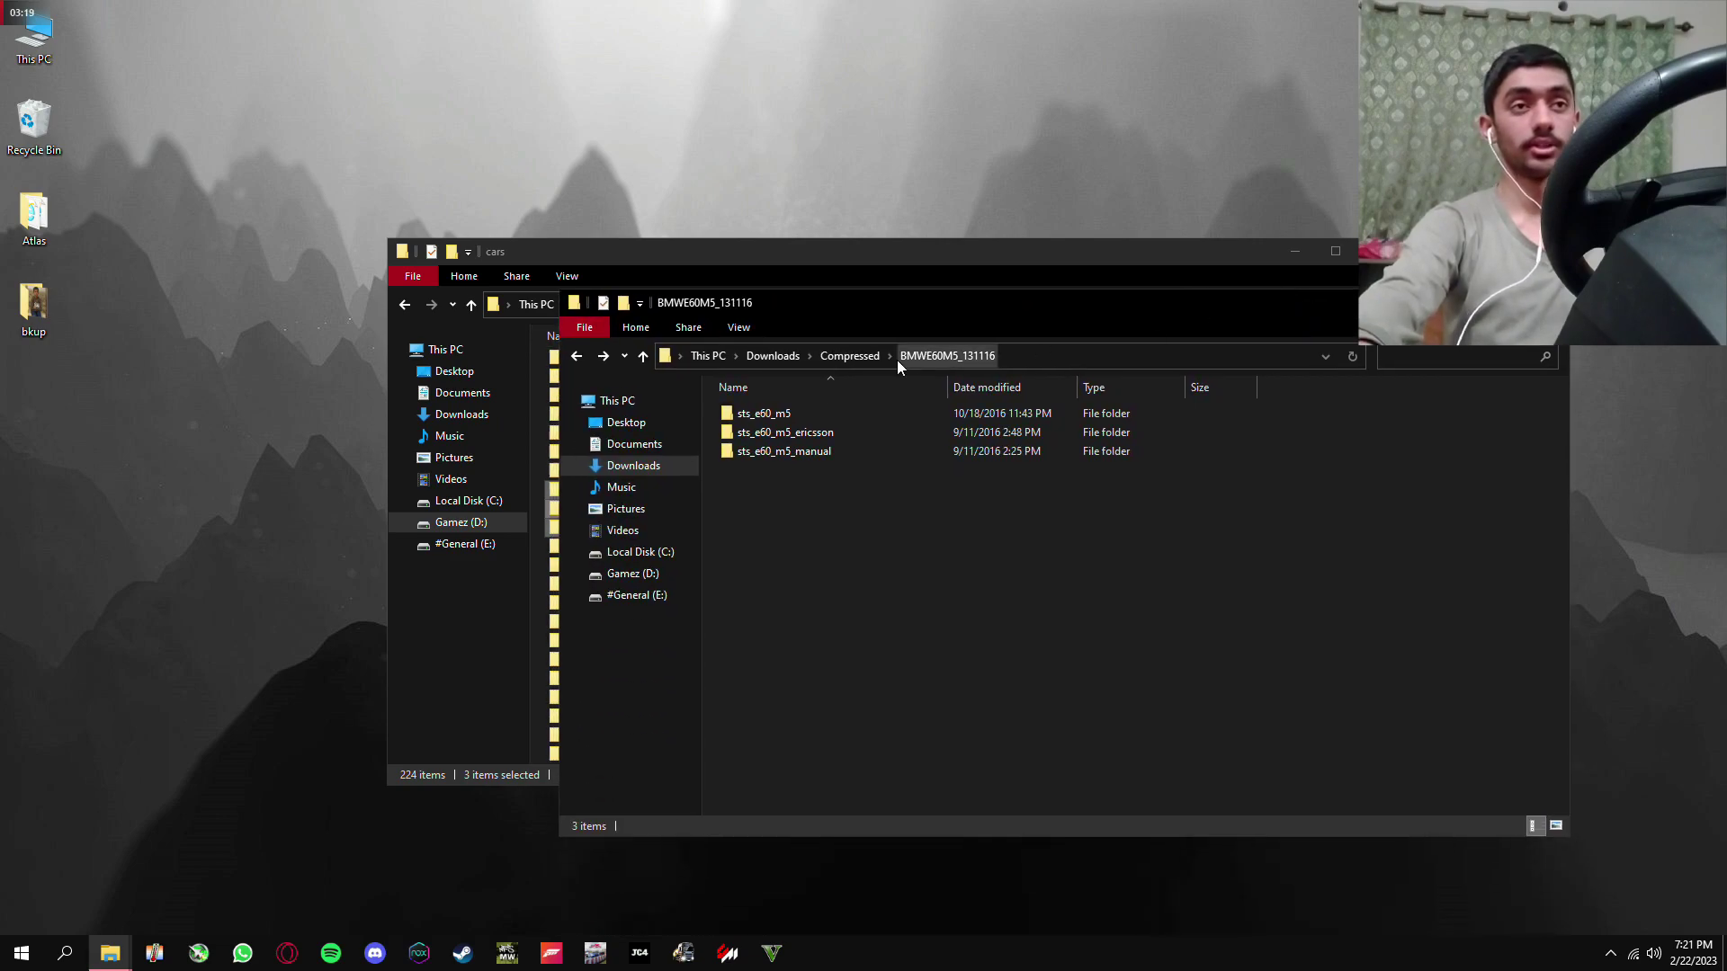
click(855, 358)
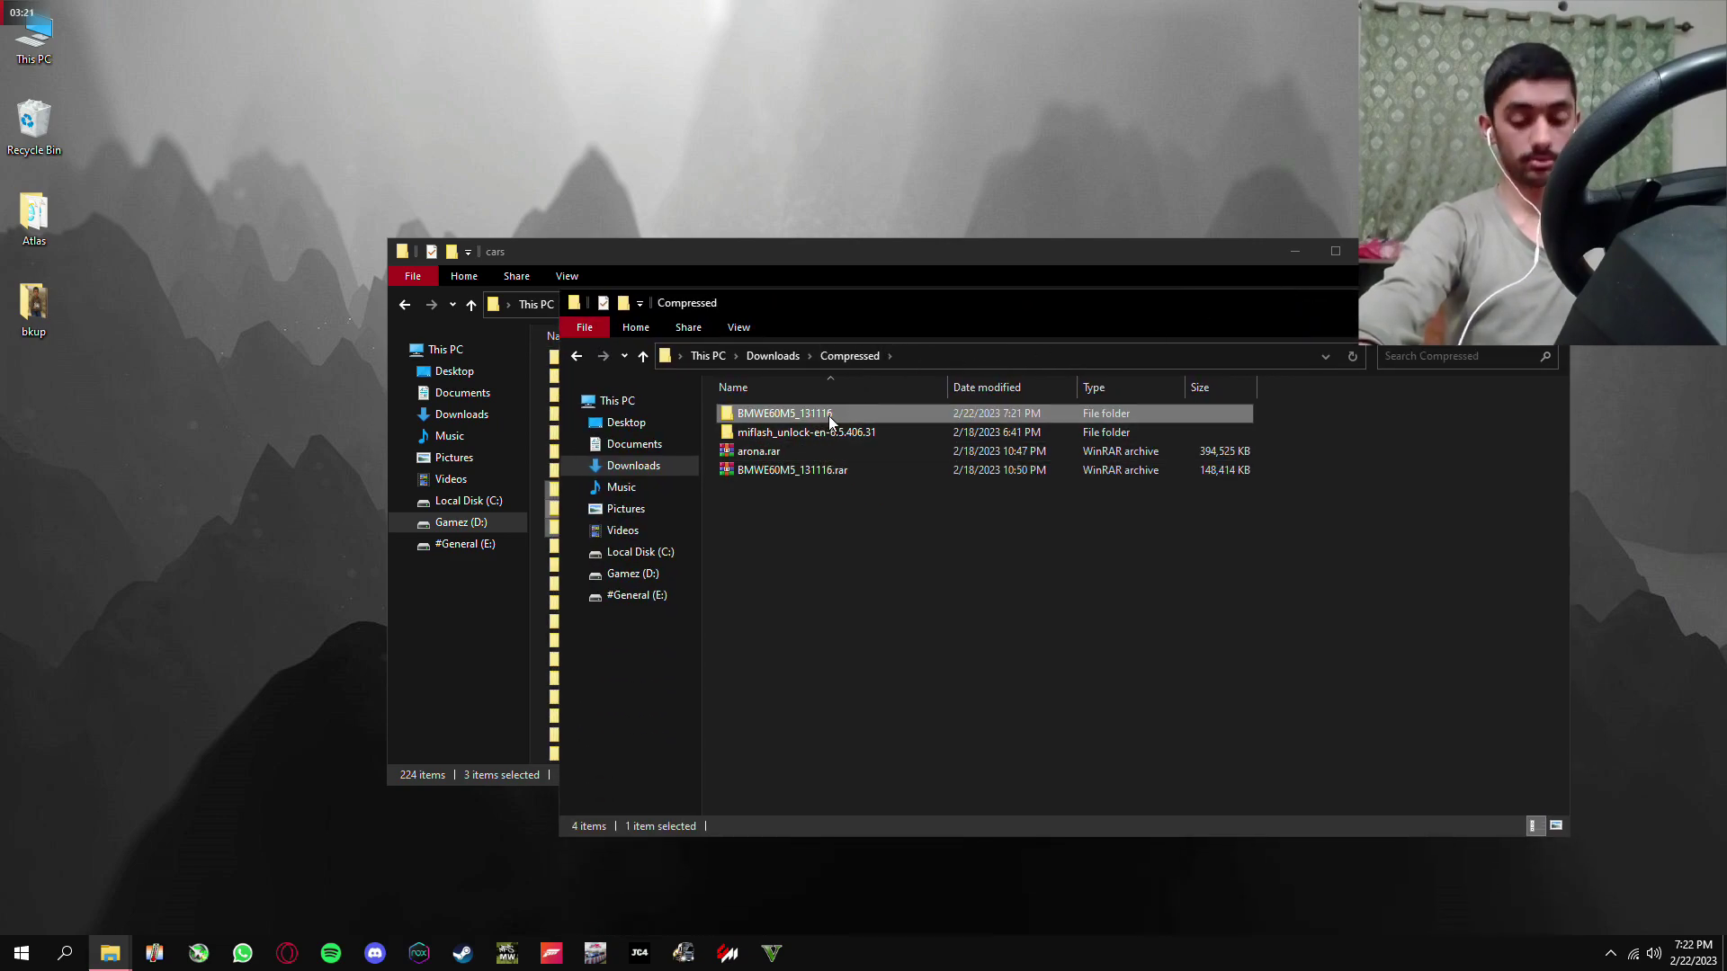
key(Delete)
click(814, 452)
key(Delete)
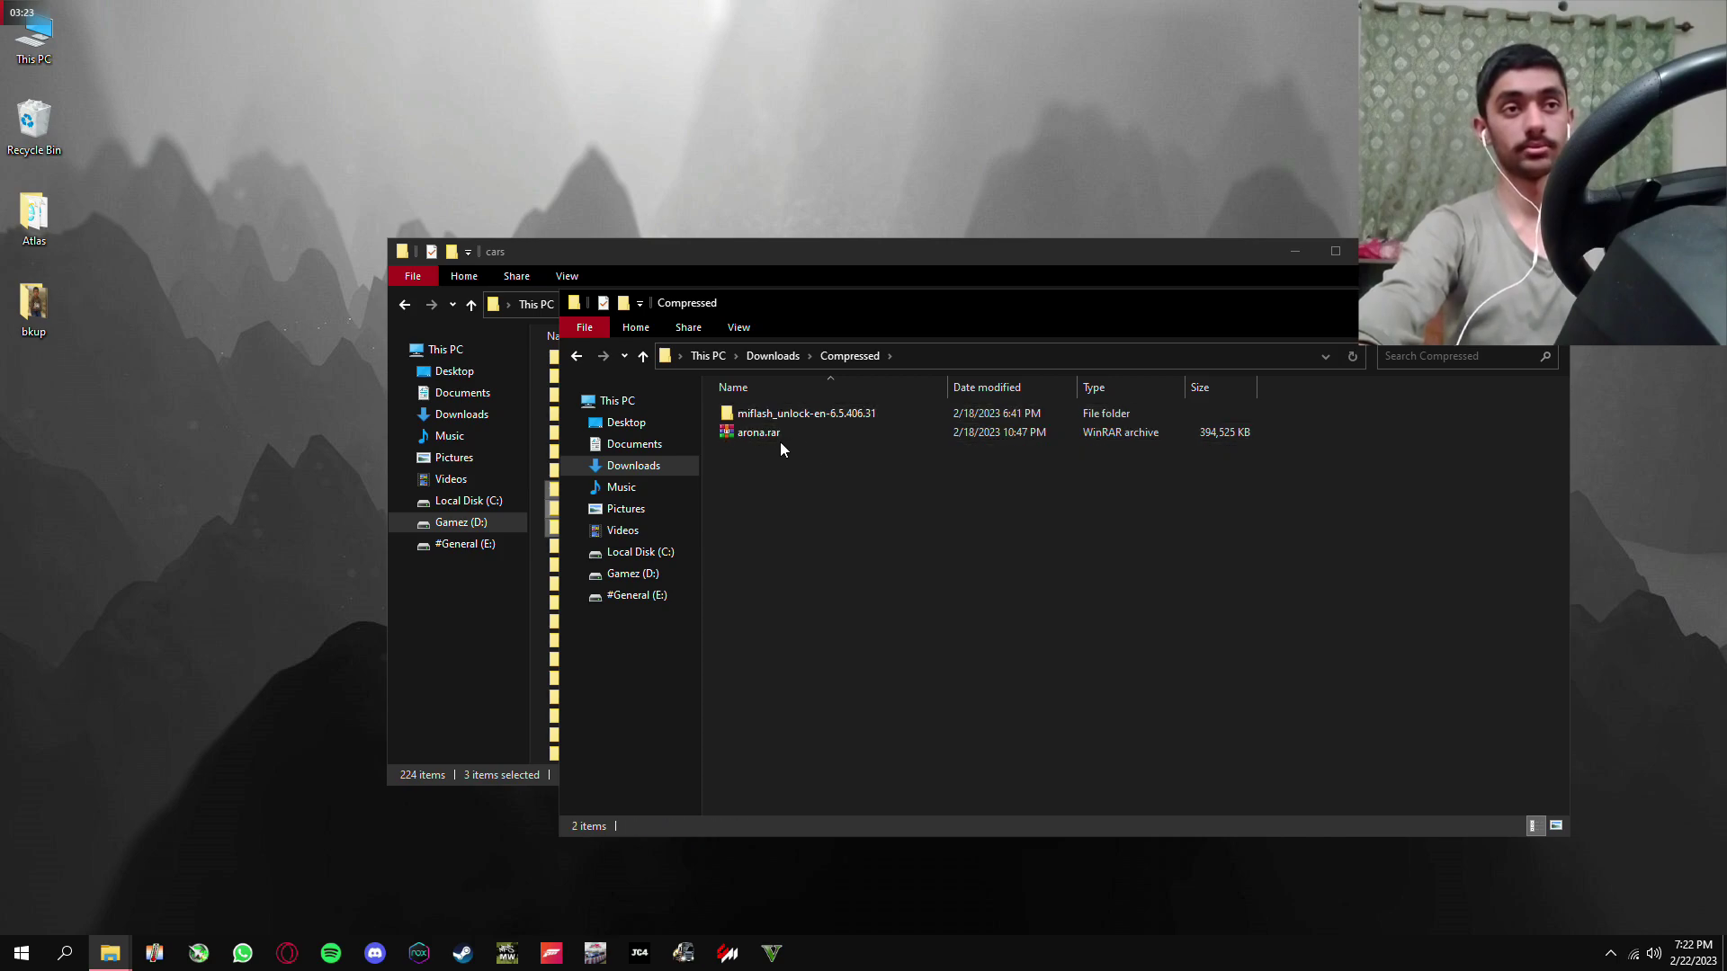
Extract arona.rar into an arona folder
click(774, 438)
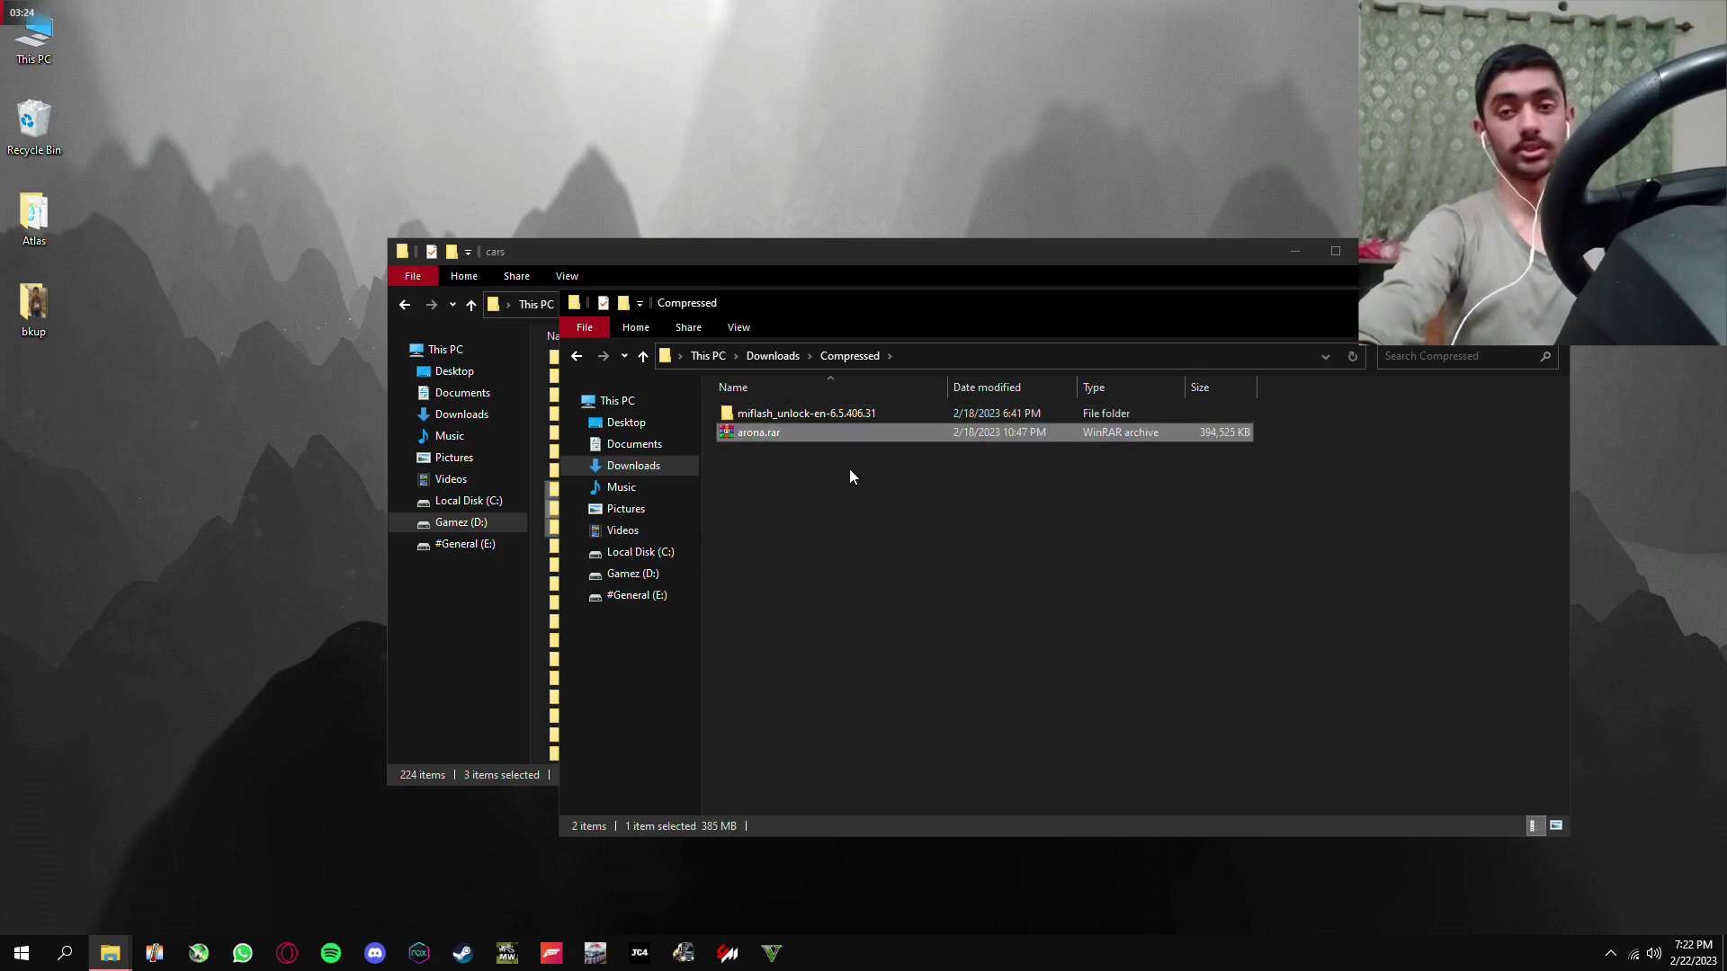
right_click(768, 435)
click(914, 525)
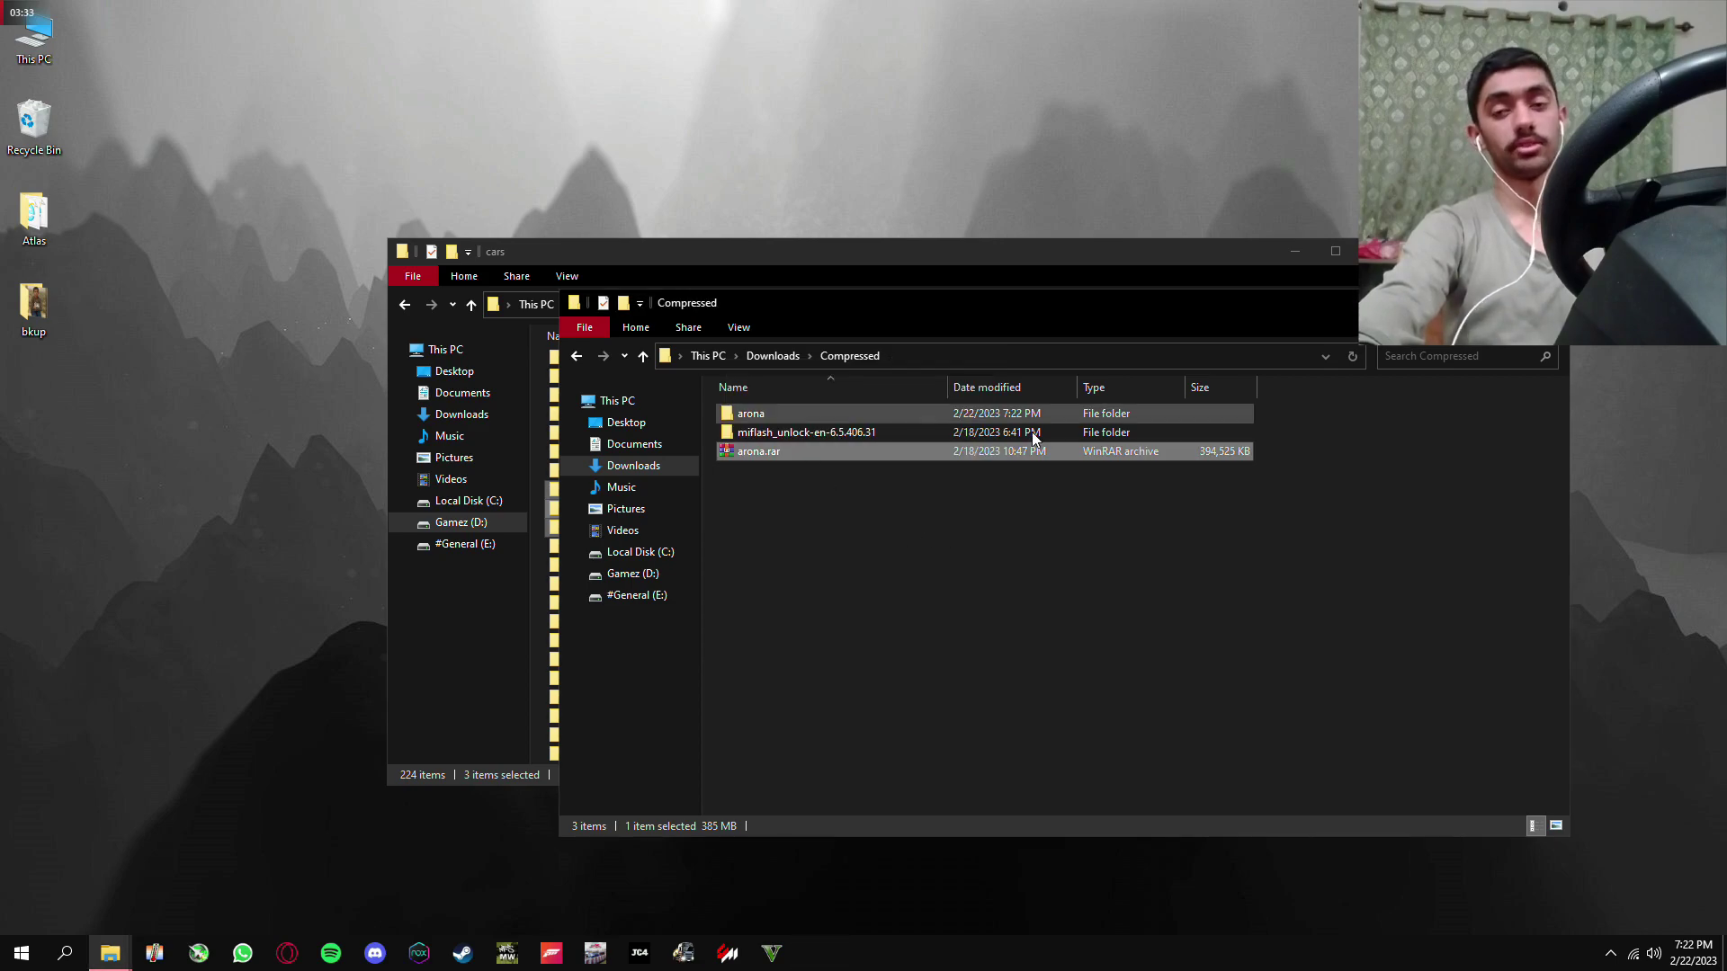
Check the 15 track files inside arona > arona
double_click(804, 412)
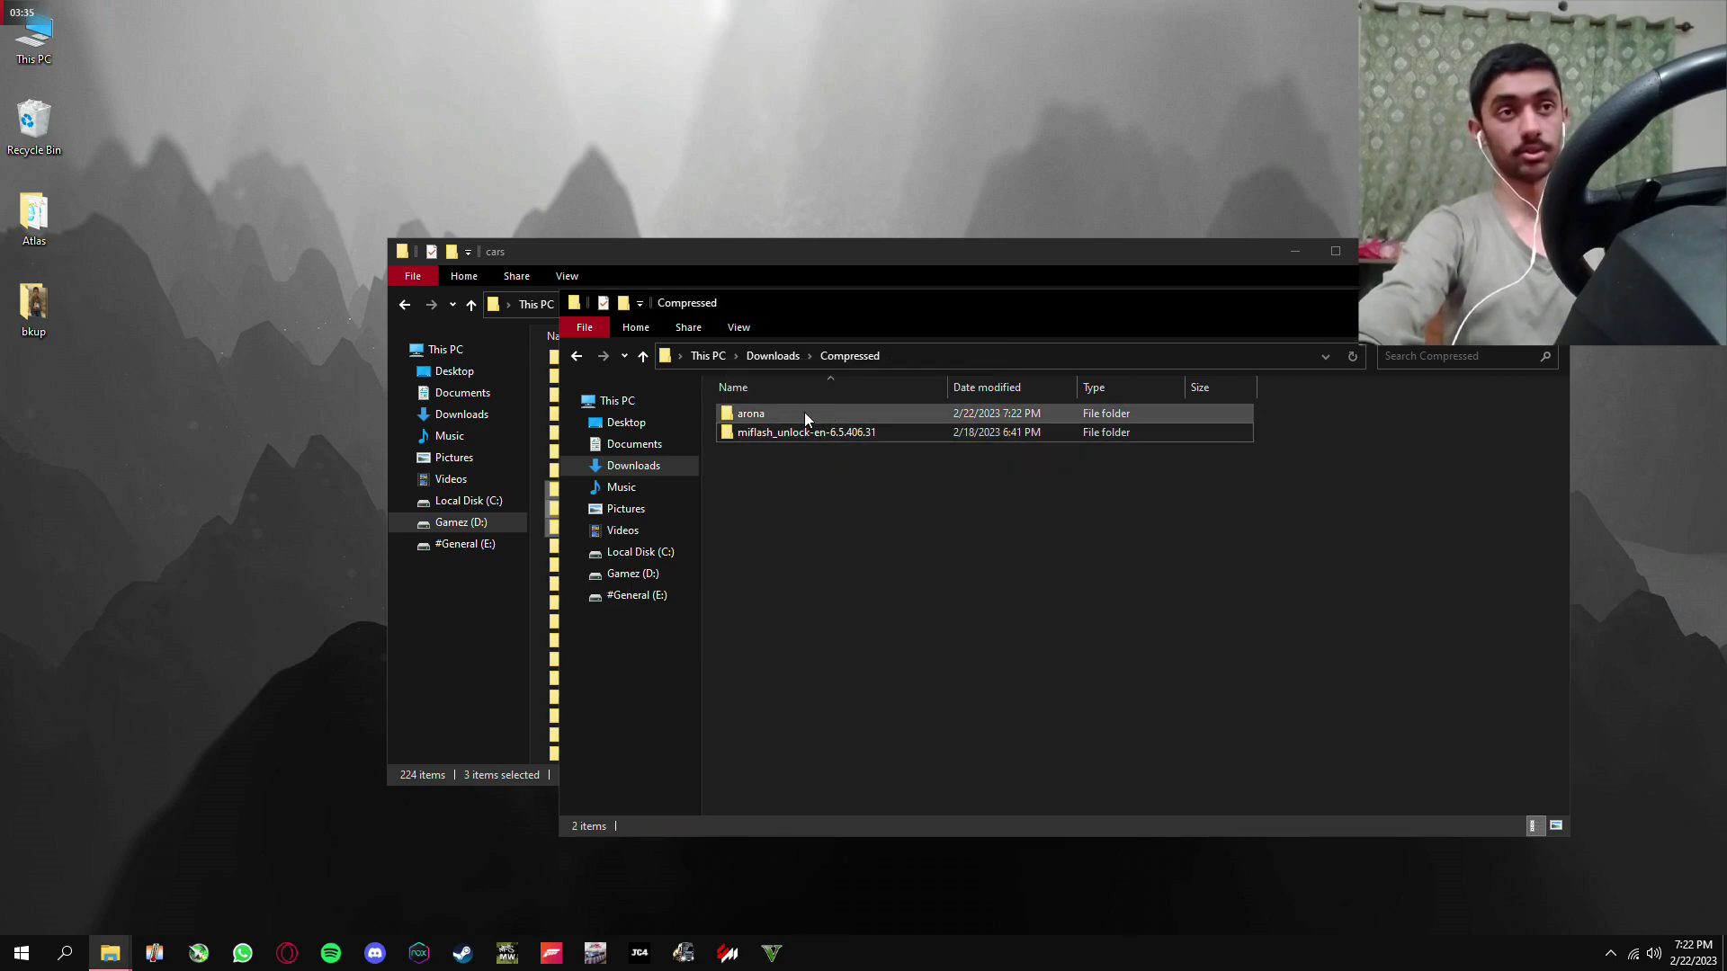
double_click(828, 414)
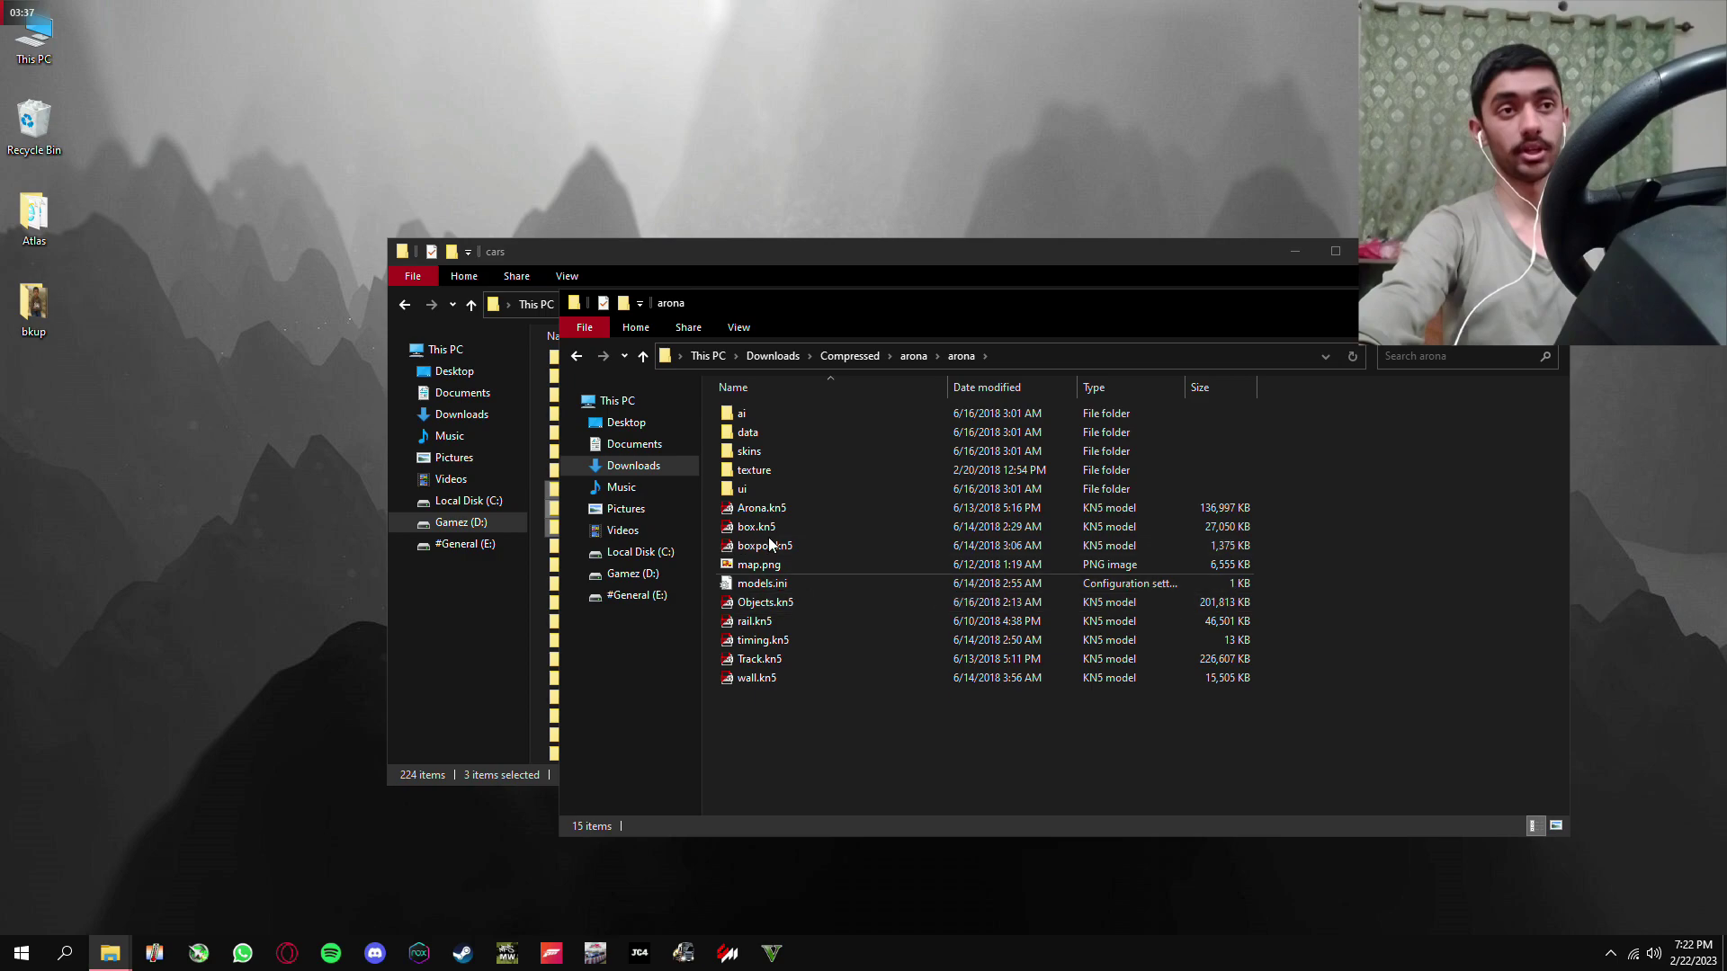
drag(804, 735, 785, 403)
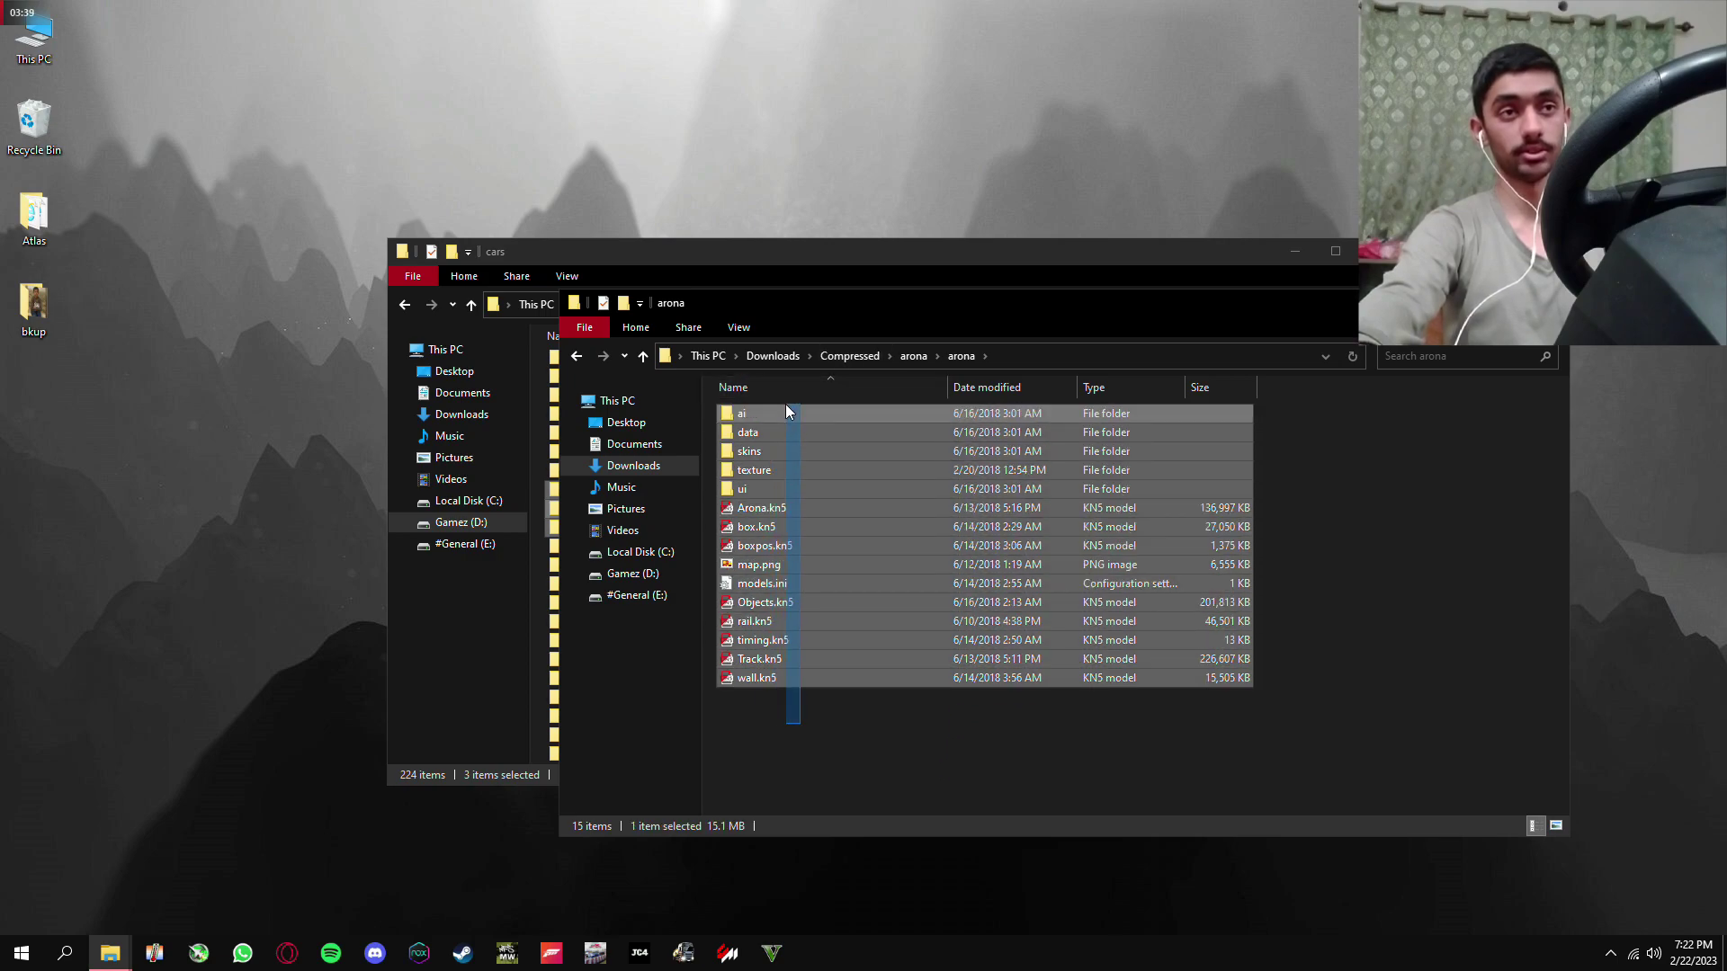
right_click(786, 405)
click(1346, 500)
click(1346, 500)
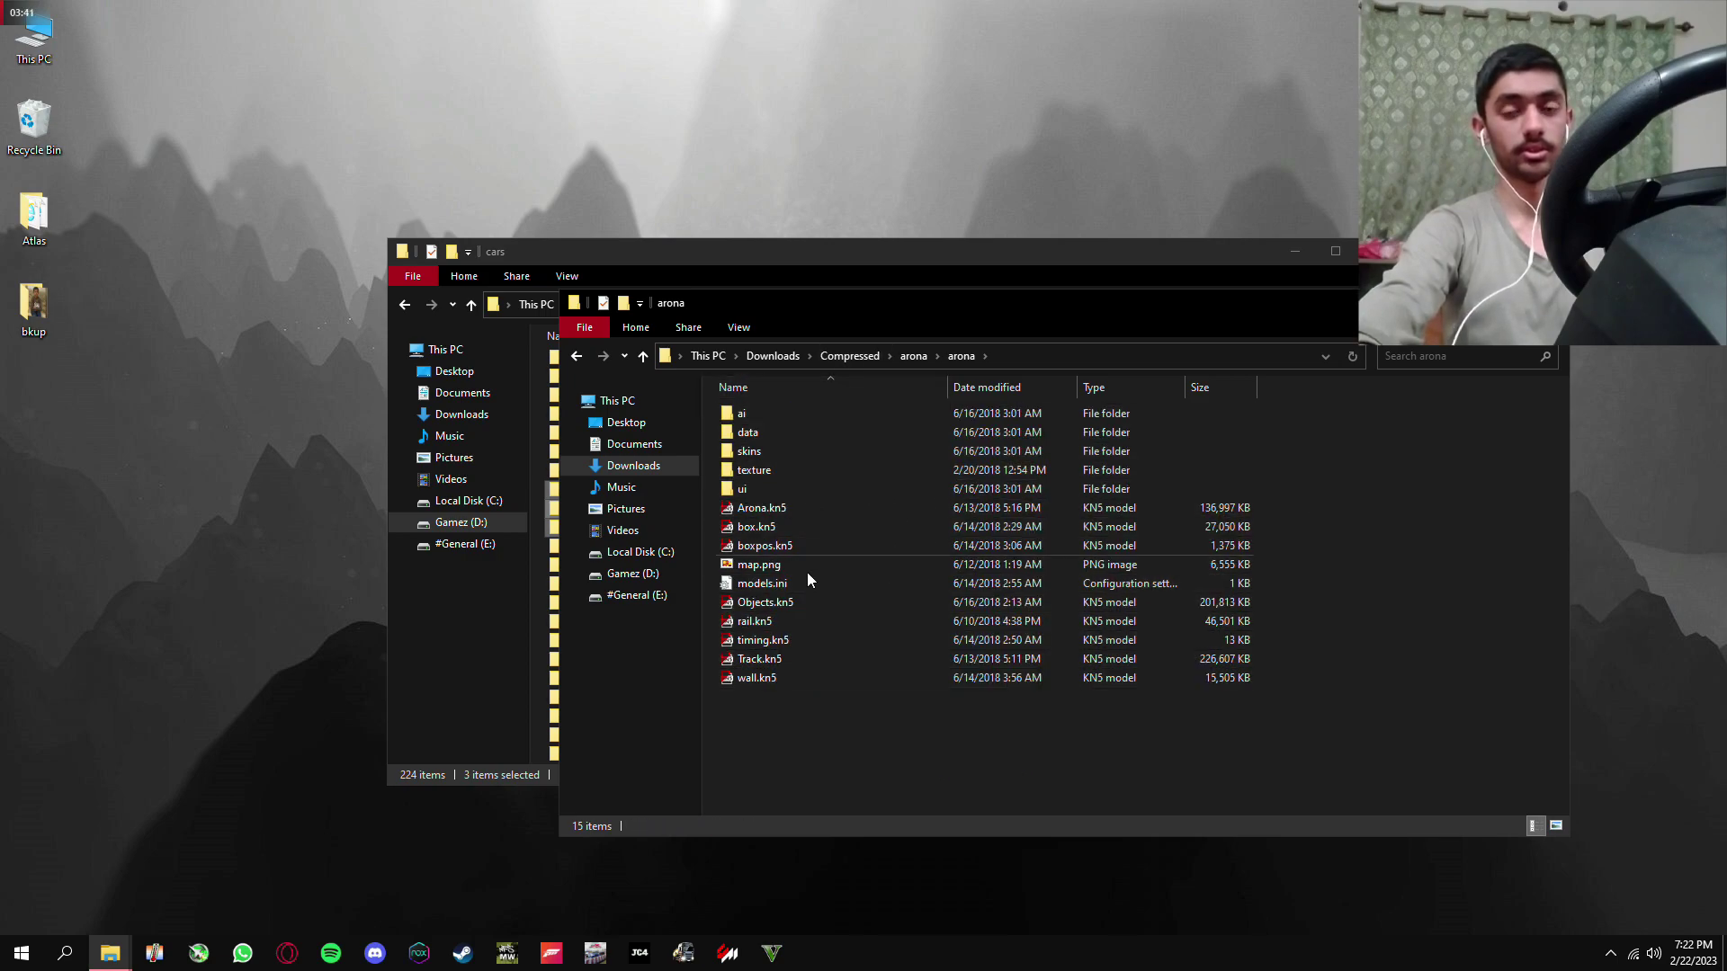
Cut the inner arona track folder and return the other window to Assetto Corsa
click(577, 357)
right_click(728, 412)
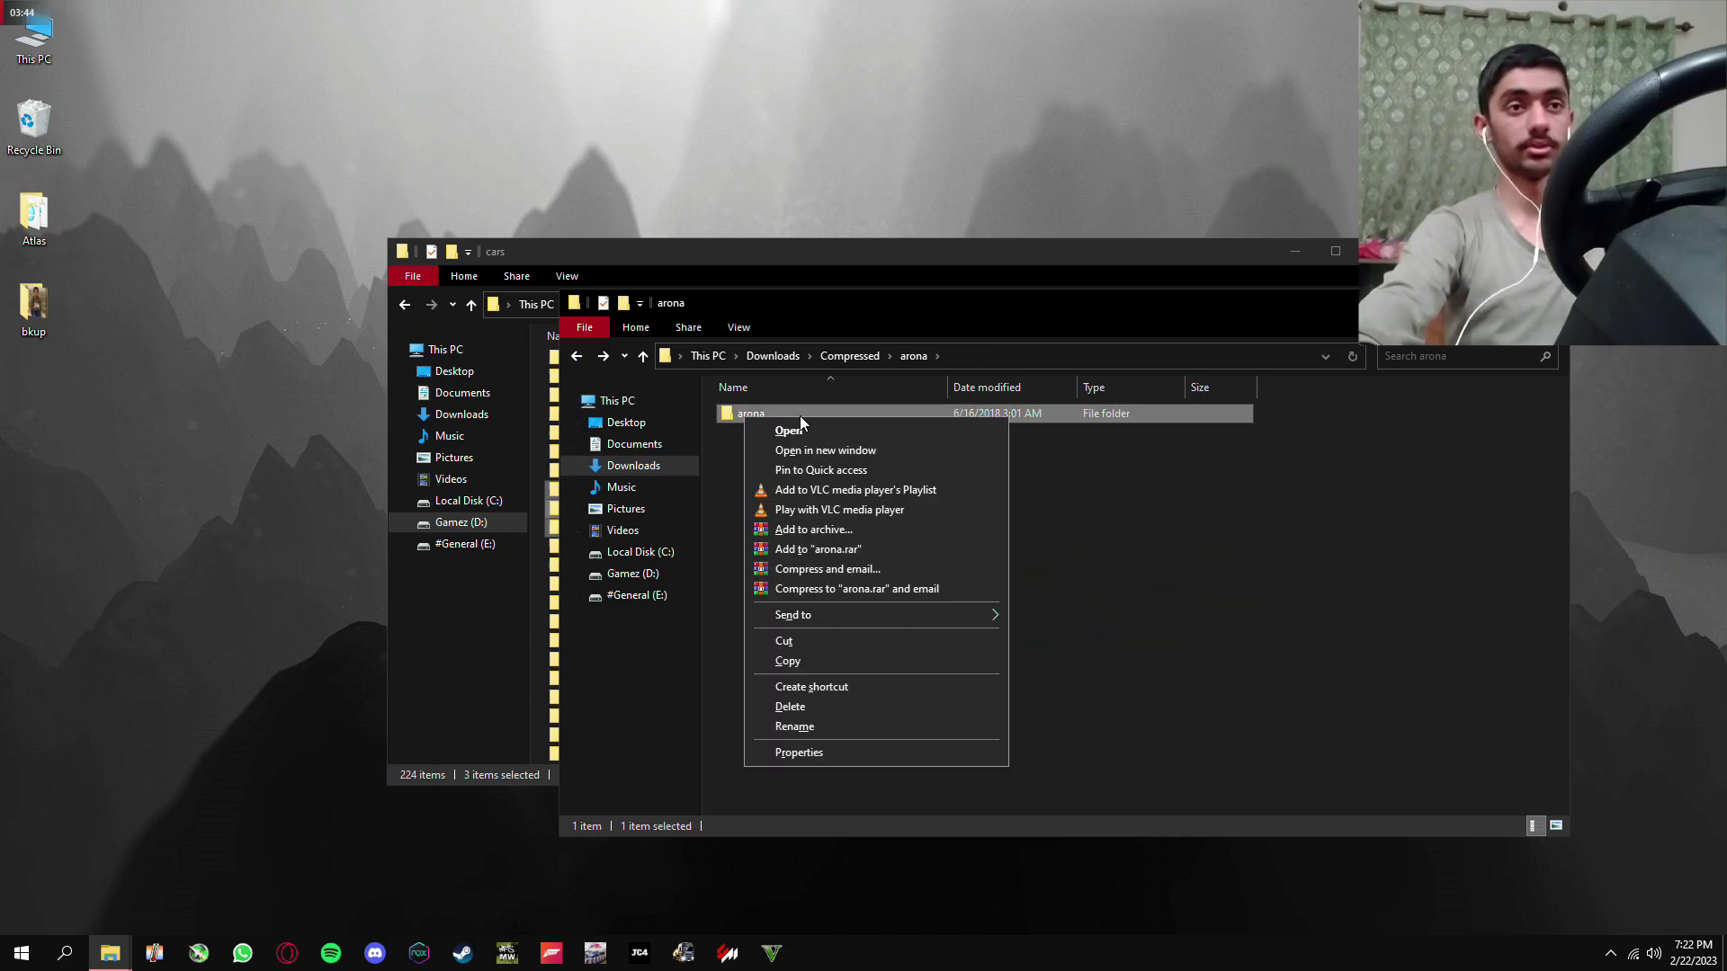
click(846, 634)
drag(1148, 303, 1312, 874)
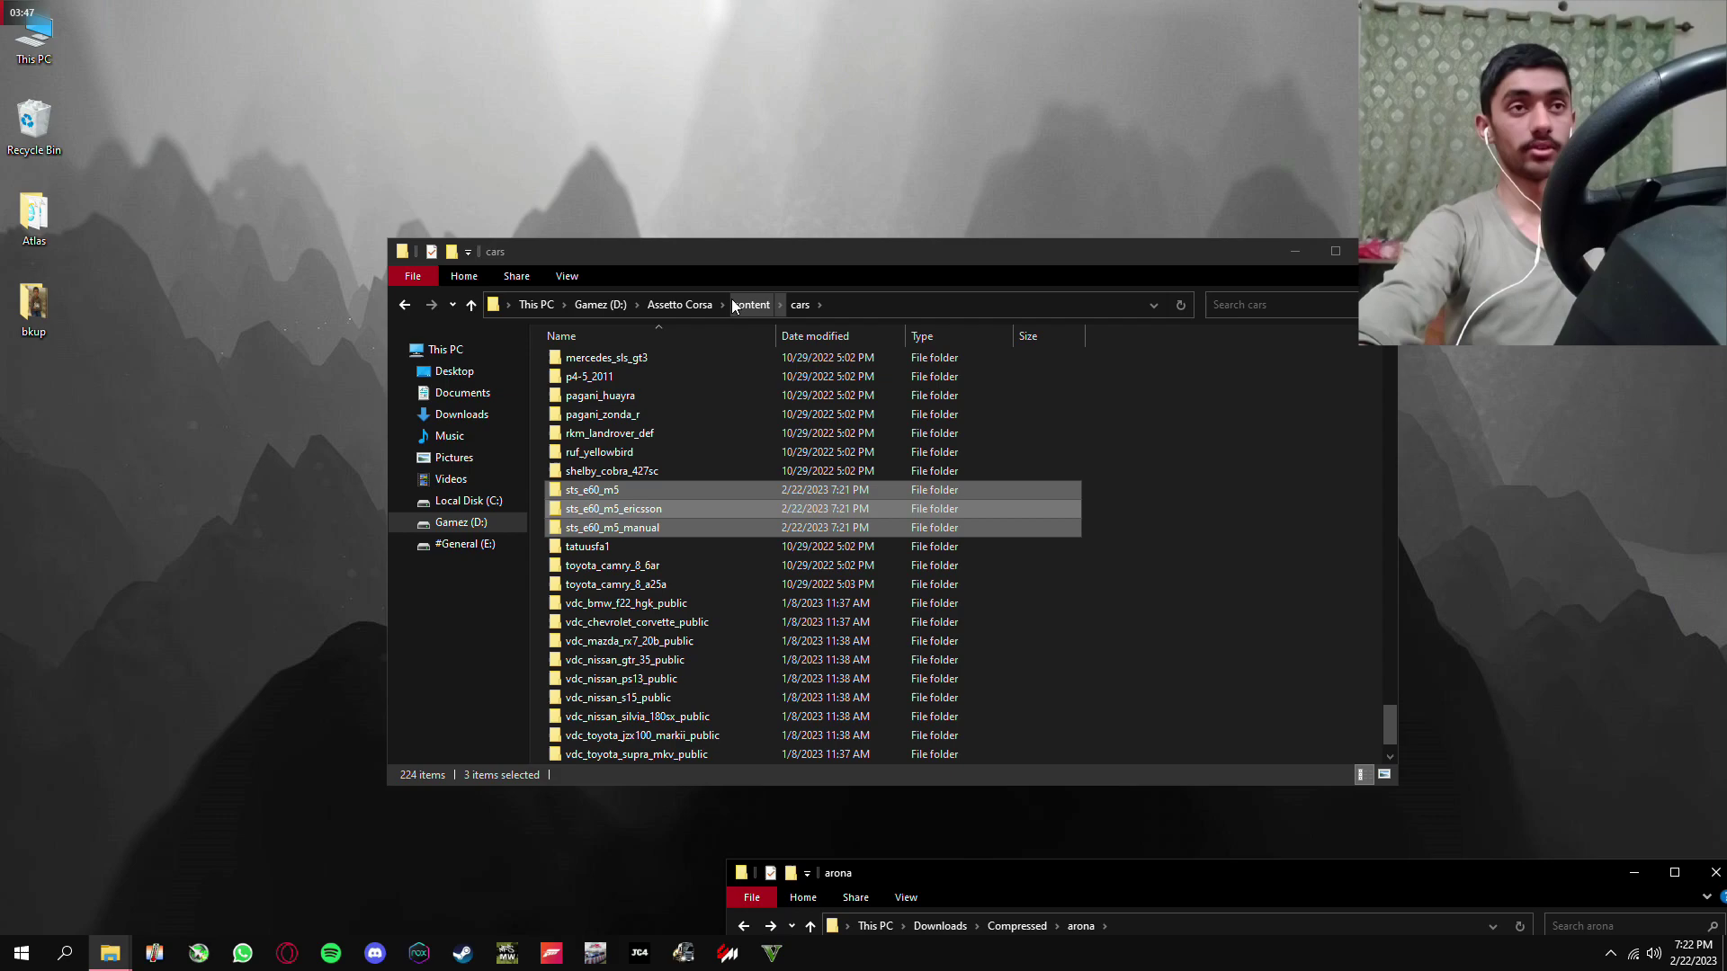
click(708, 306)
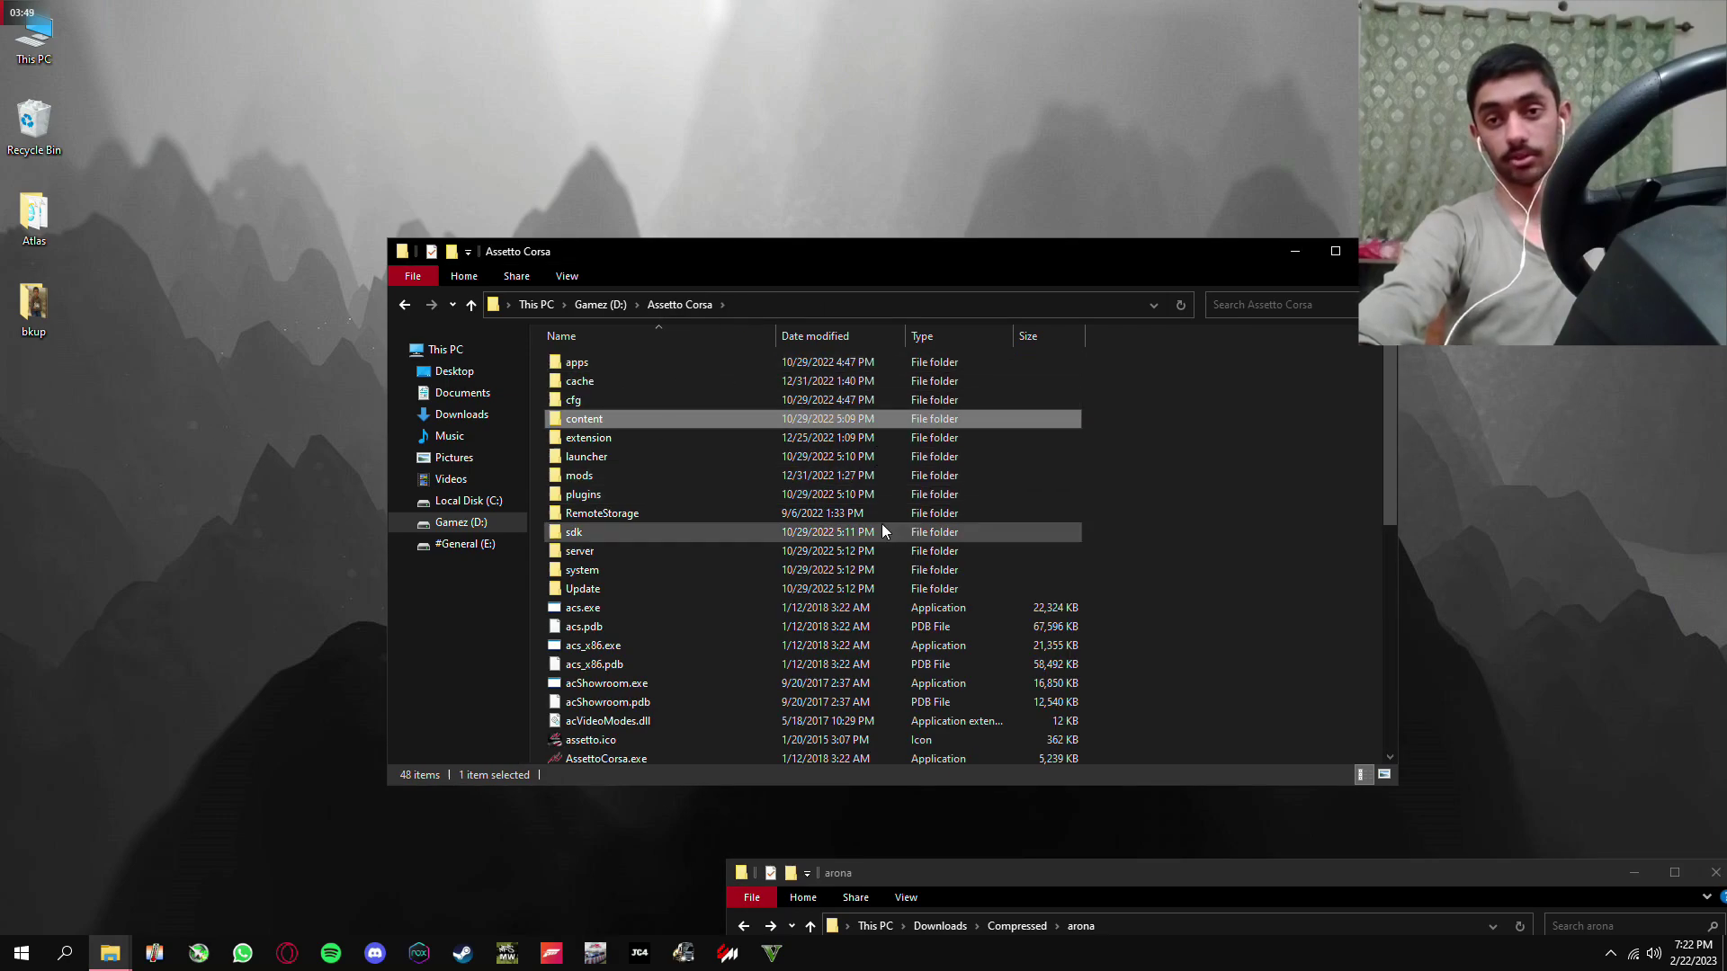
Paste the arona track into Assetto Corsa's content > tracks folder
double_click(673, 417)
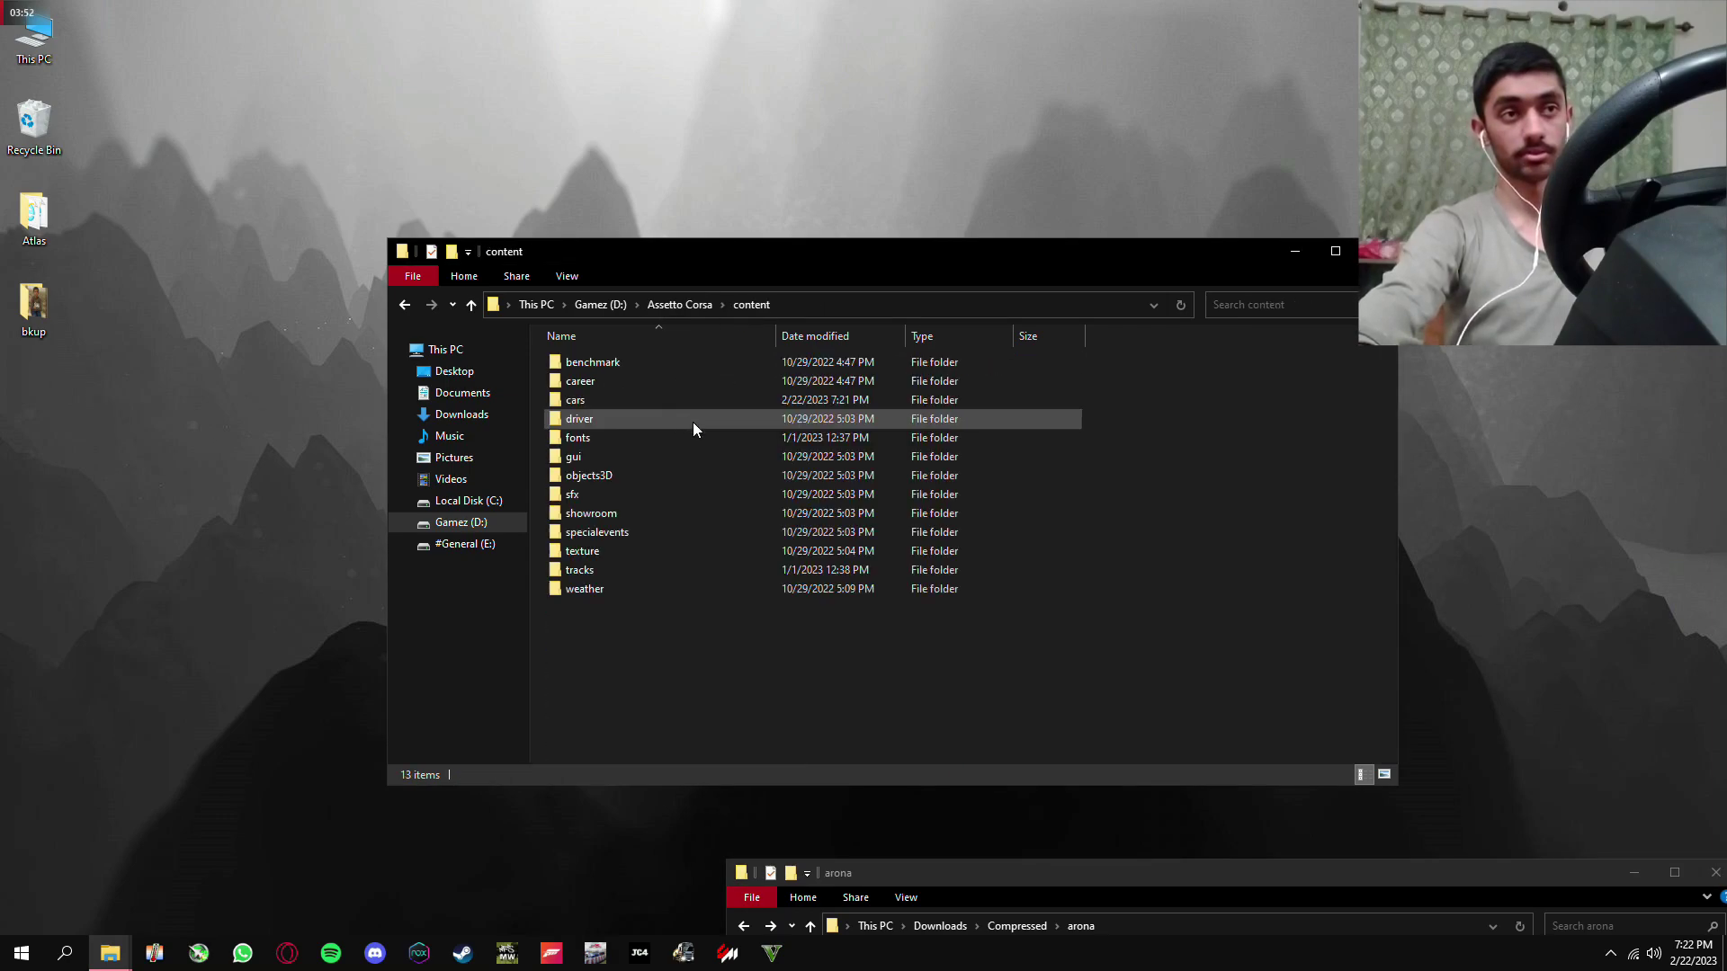
double_click(592, 569)
right_click(1228, 445)
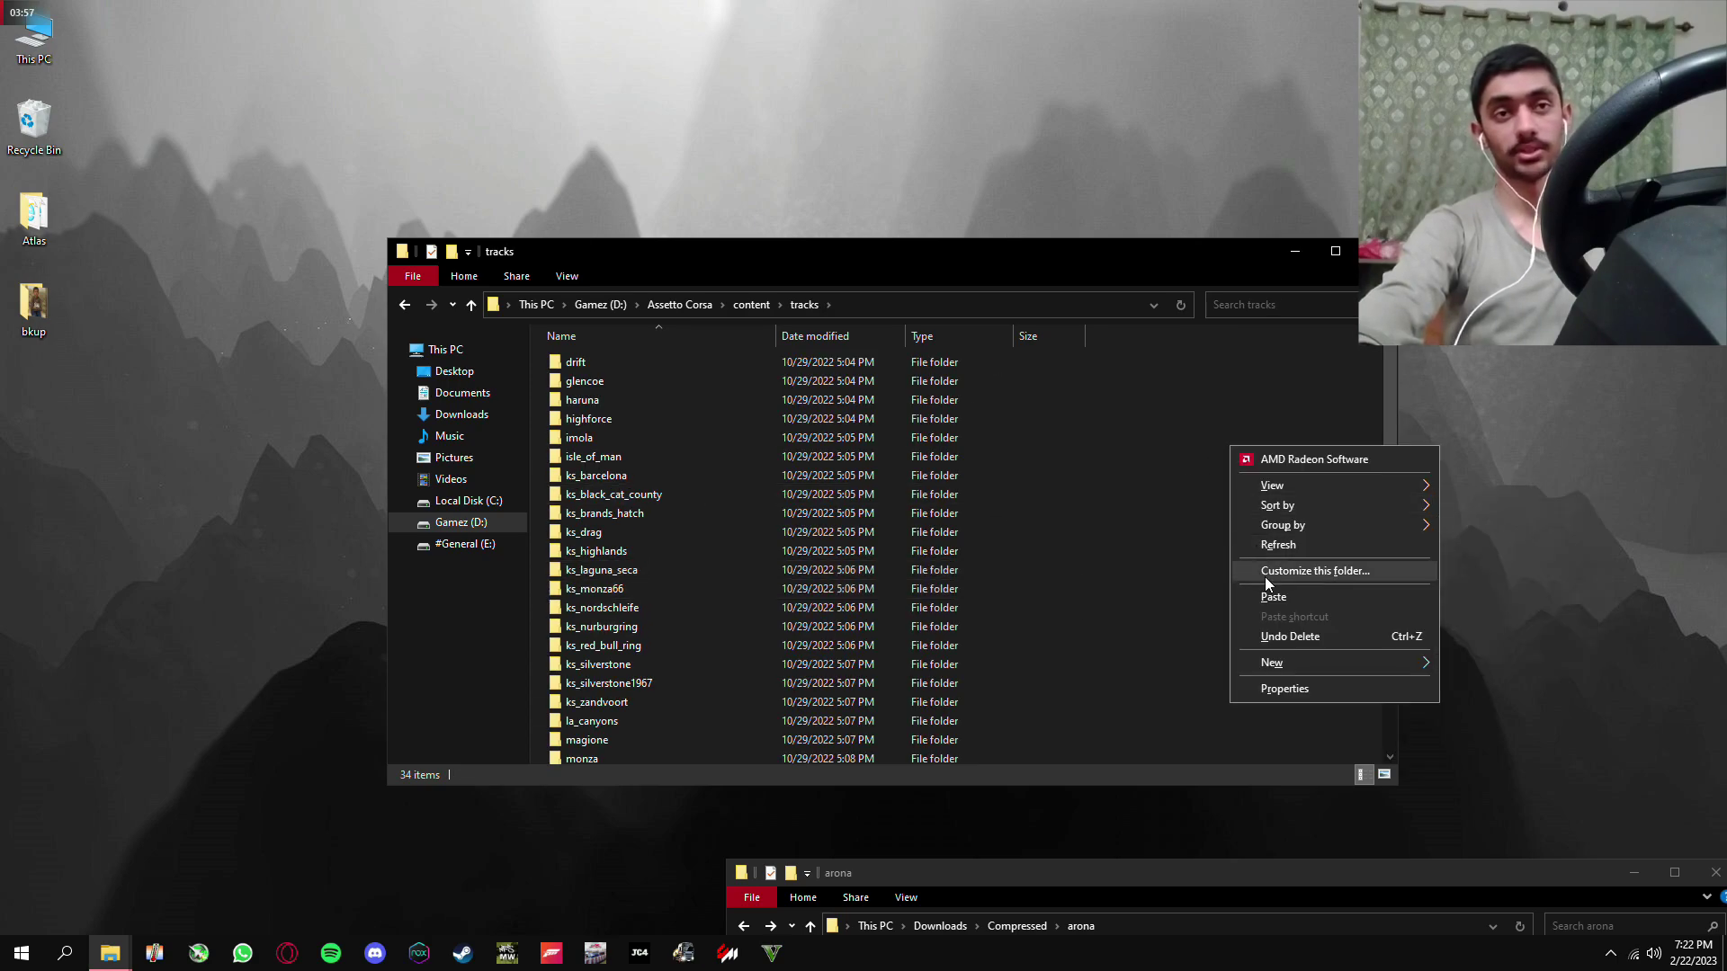
click(1271, 596)
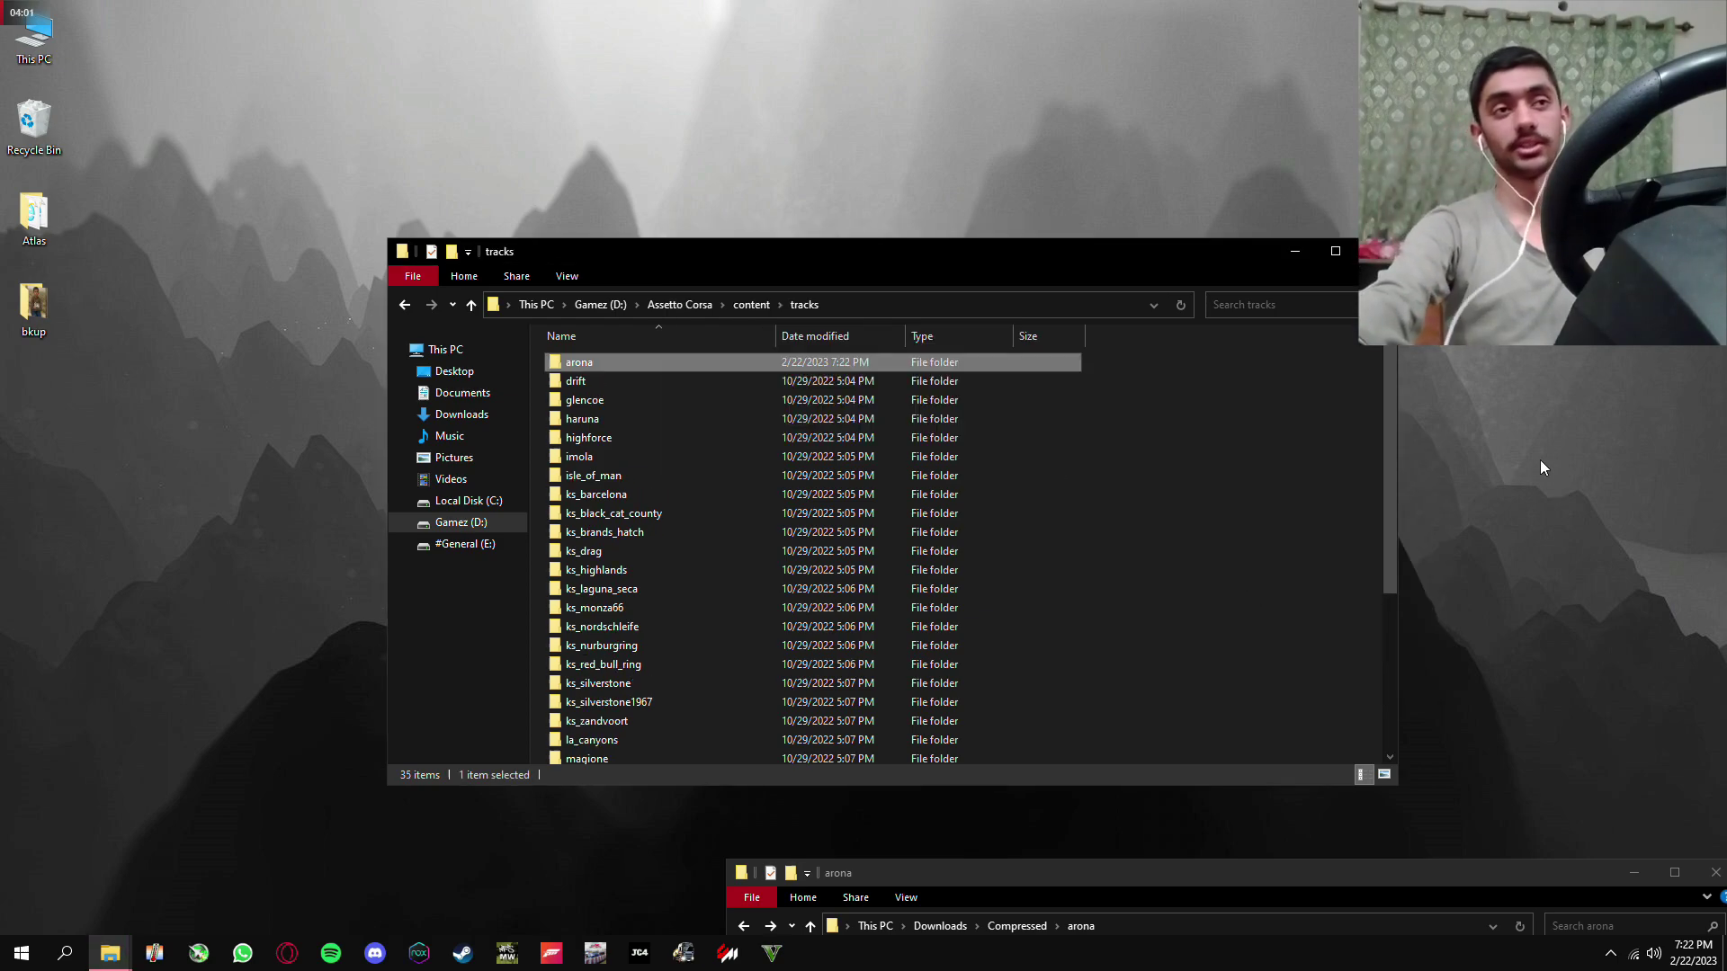
Close the tracks, arona and This PC windows, then refresh the desktop
click(1376, 251)
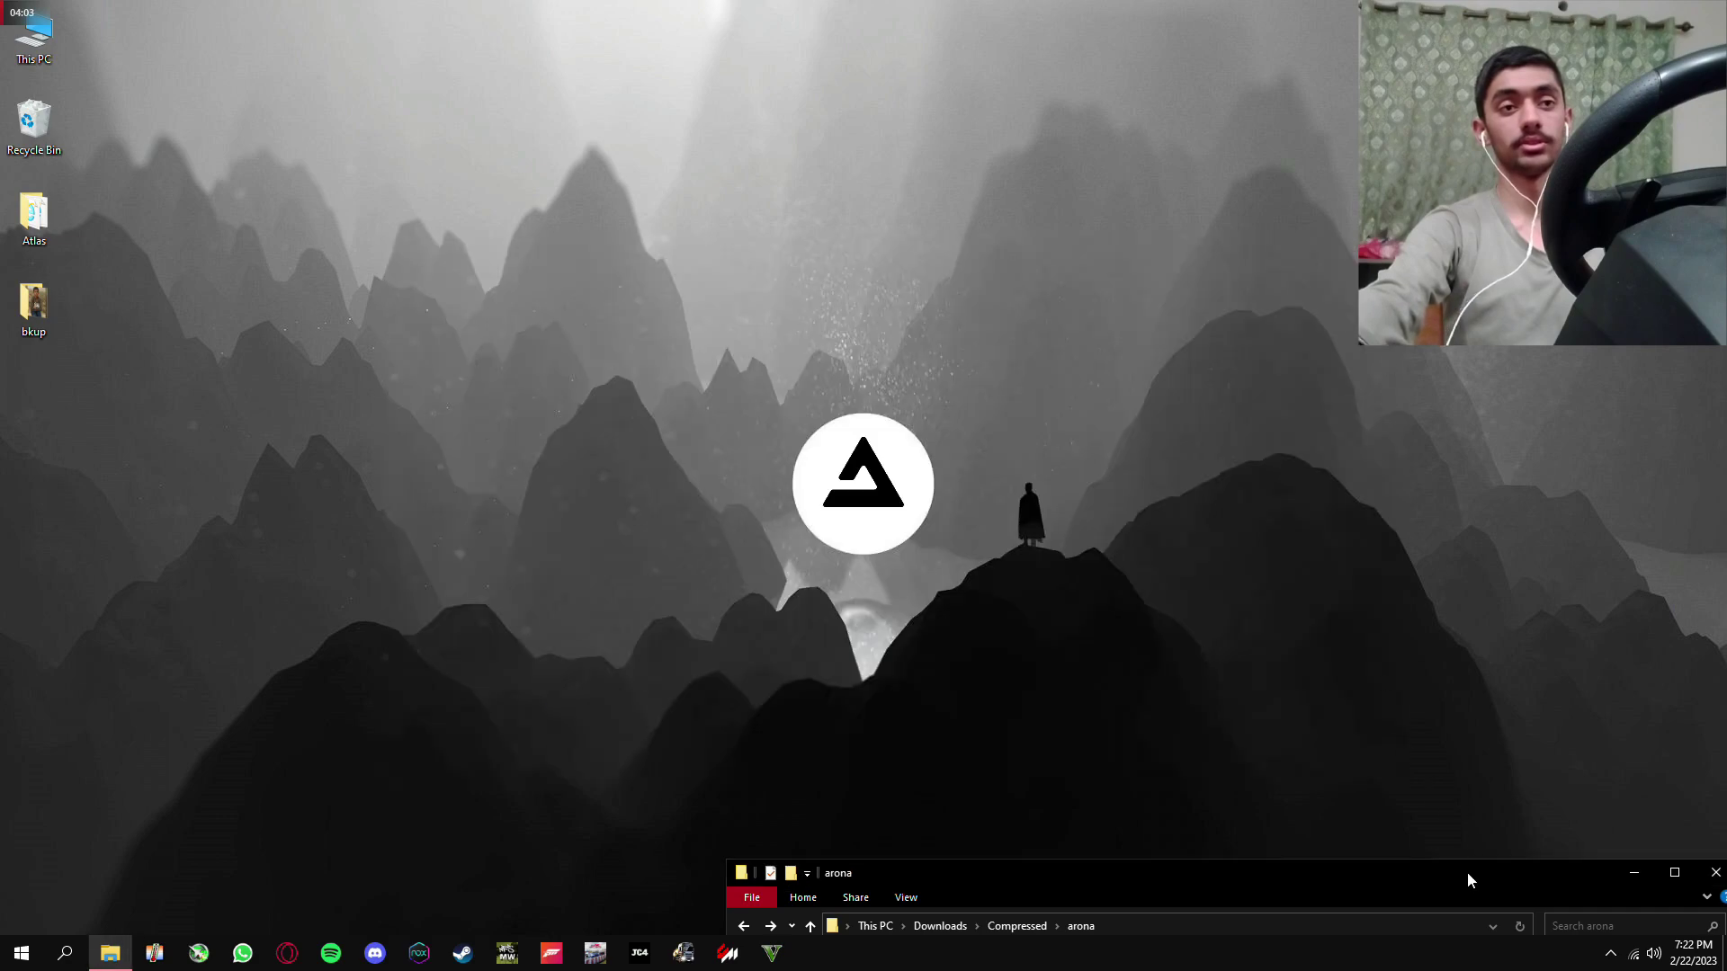
drag(1469, 879, 1136, 279)
click(1394, 278)
double_click(34, 38)
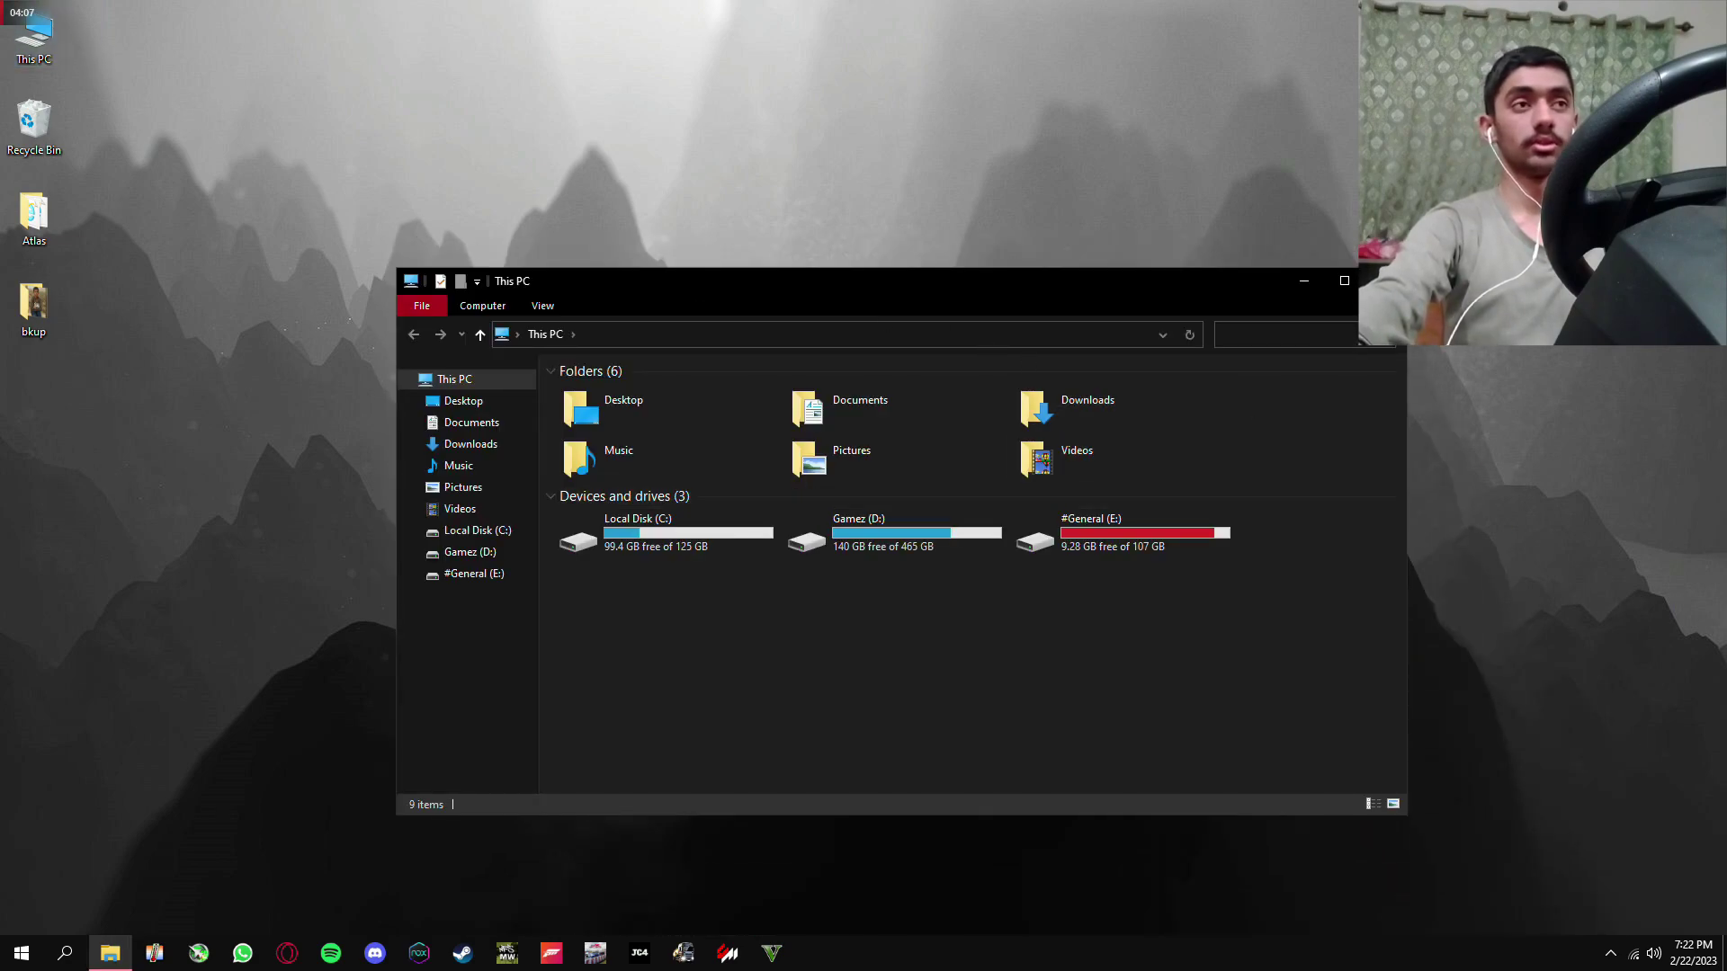
click(1385, 280)
right_click(947, 229)
click(1006, 310)
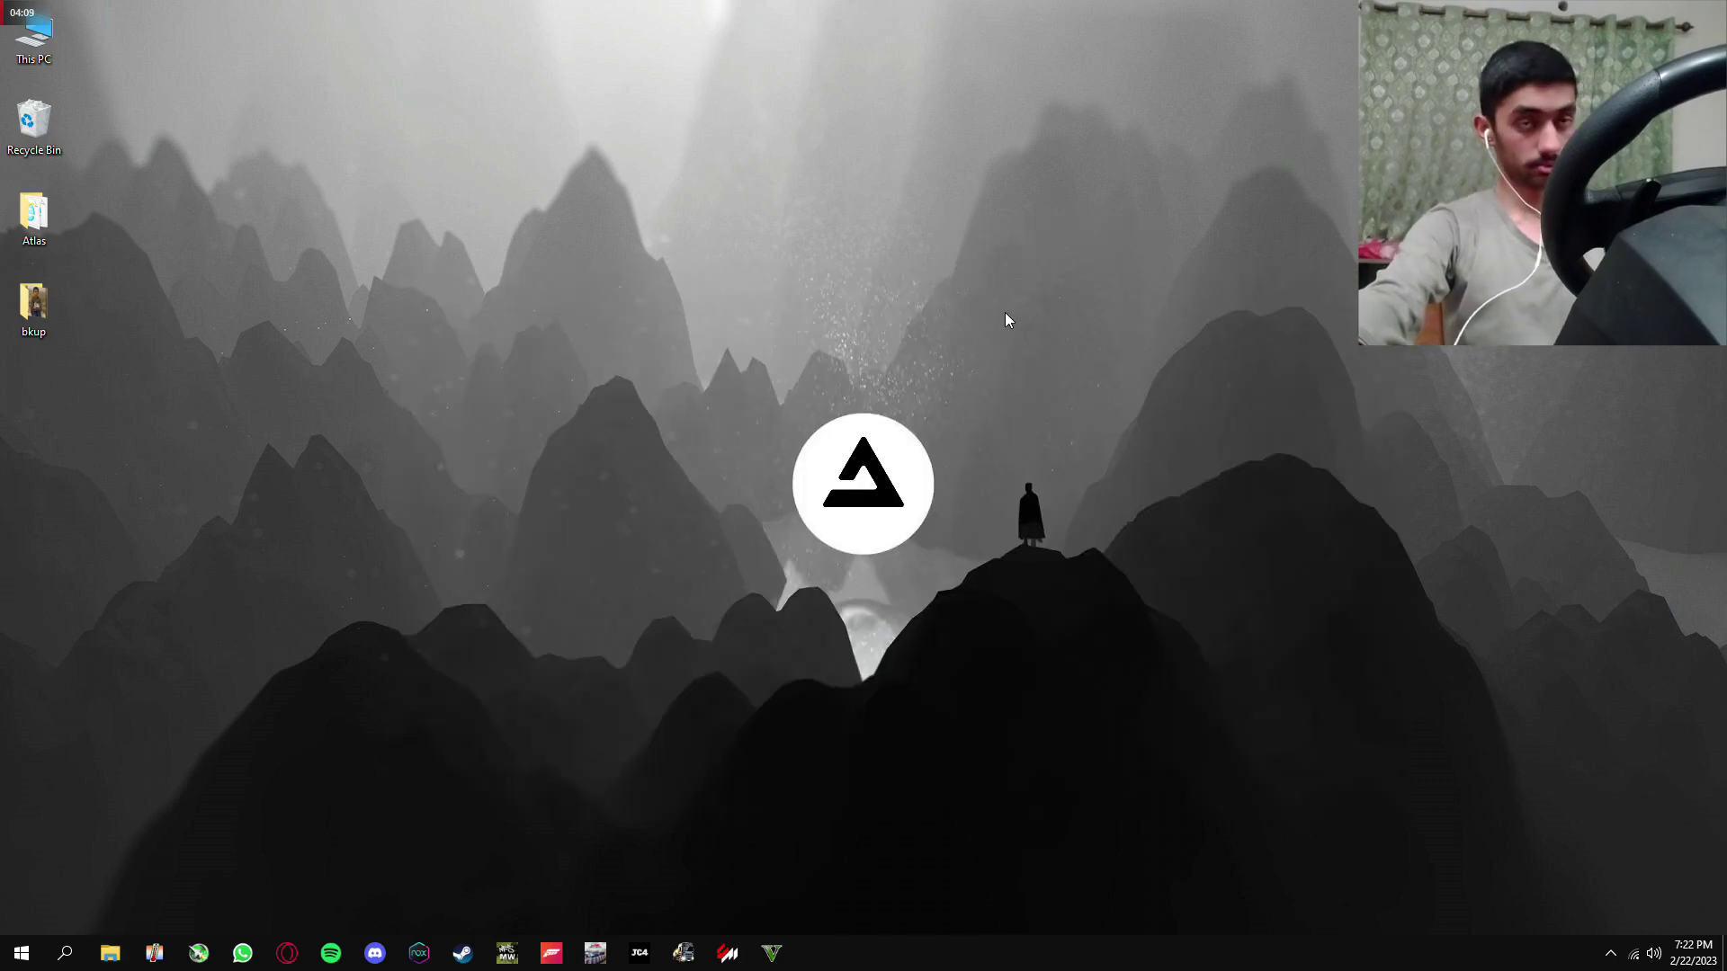
Open Task Manager with Ctrl+Shift+Esc and dismiss the Steam update prompt
key(ctrl+shift+Escape)
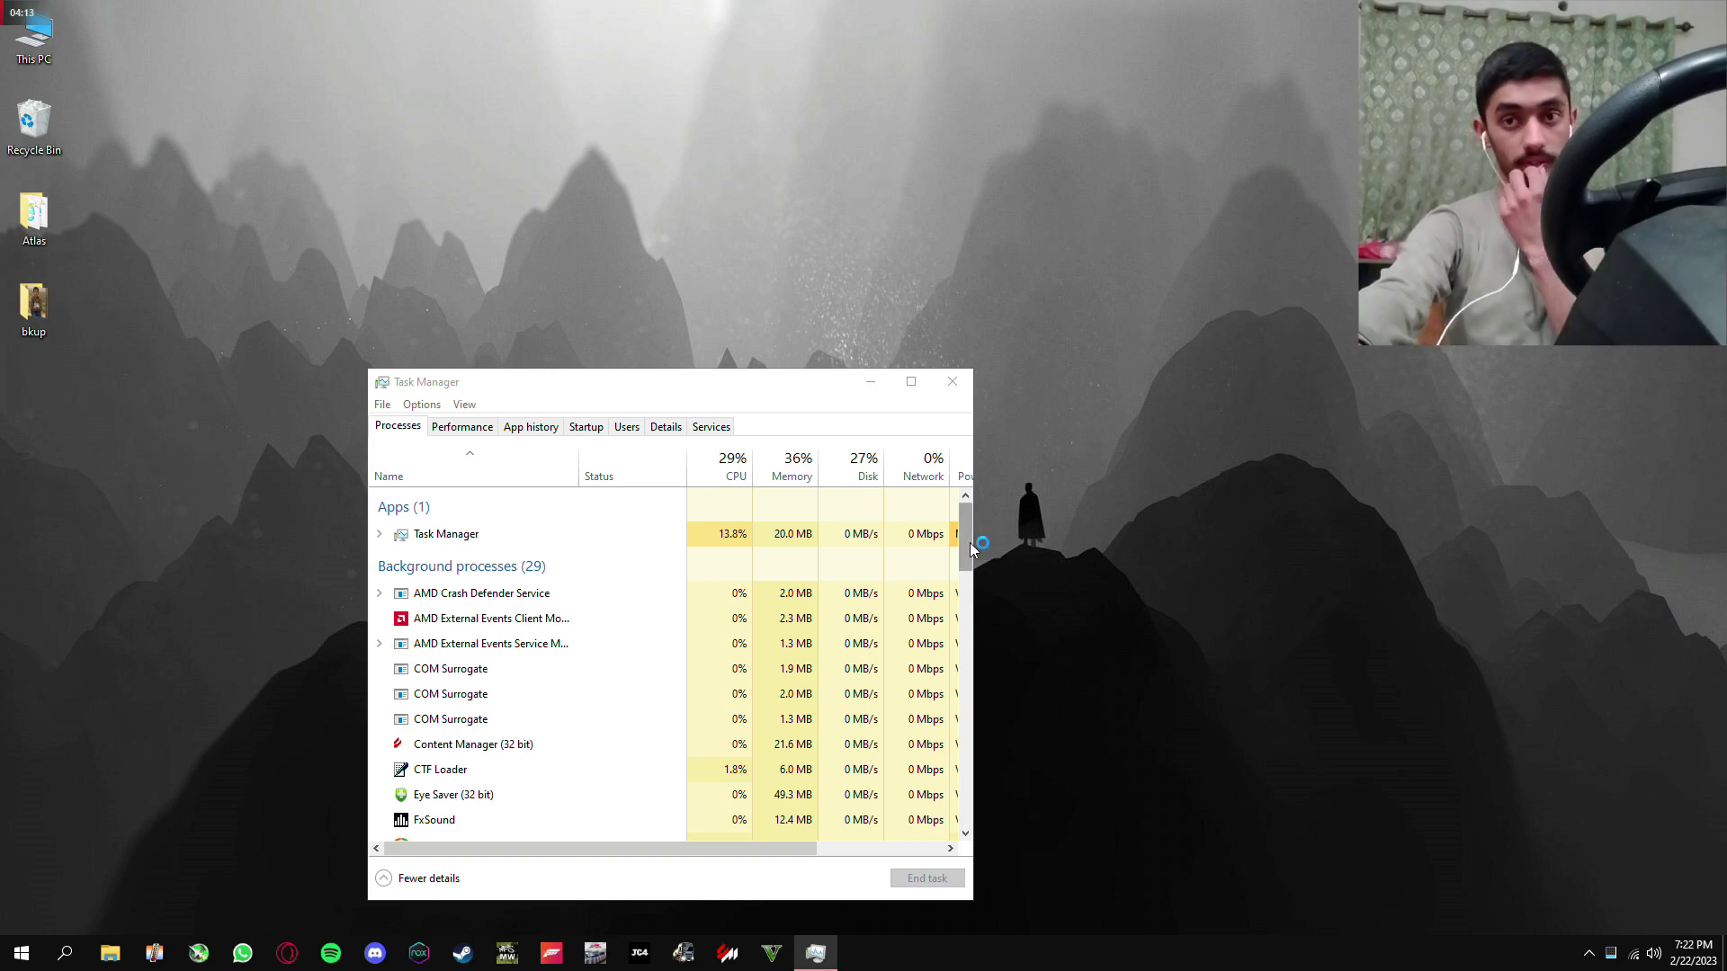
mouse_move(966, 551)
mouse_down()
mouse_move(964, 595)
mouse_move(968, 463)
mouse_up()
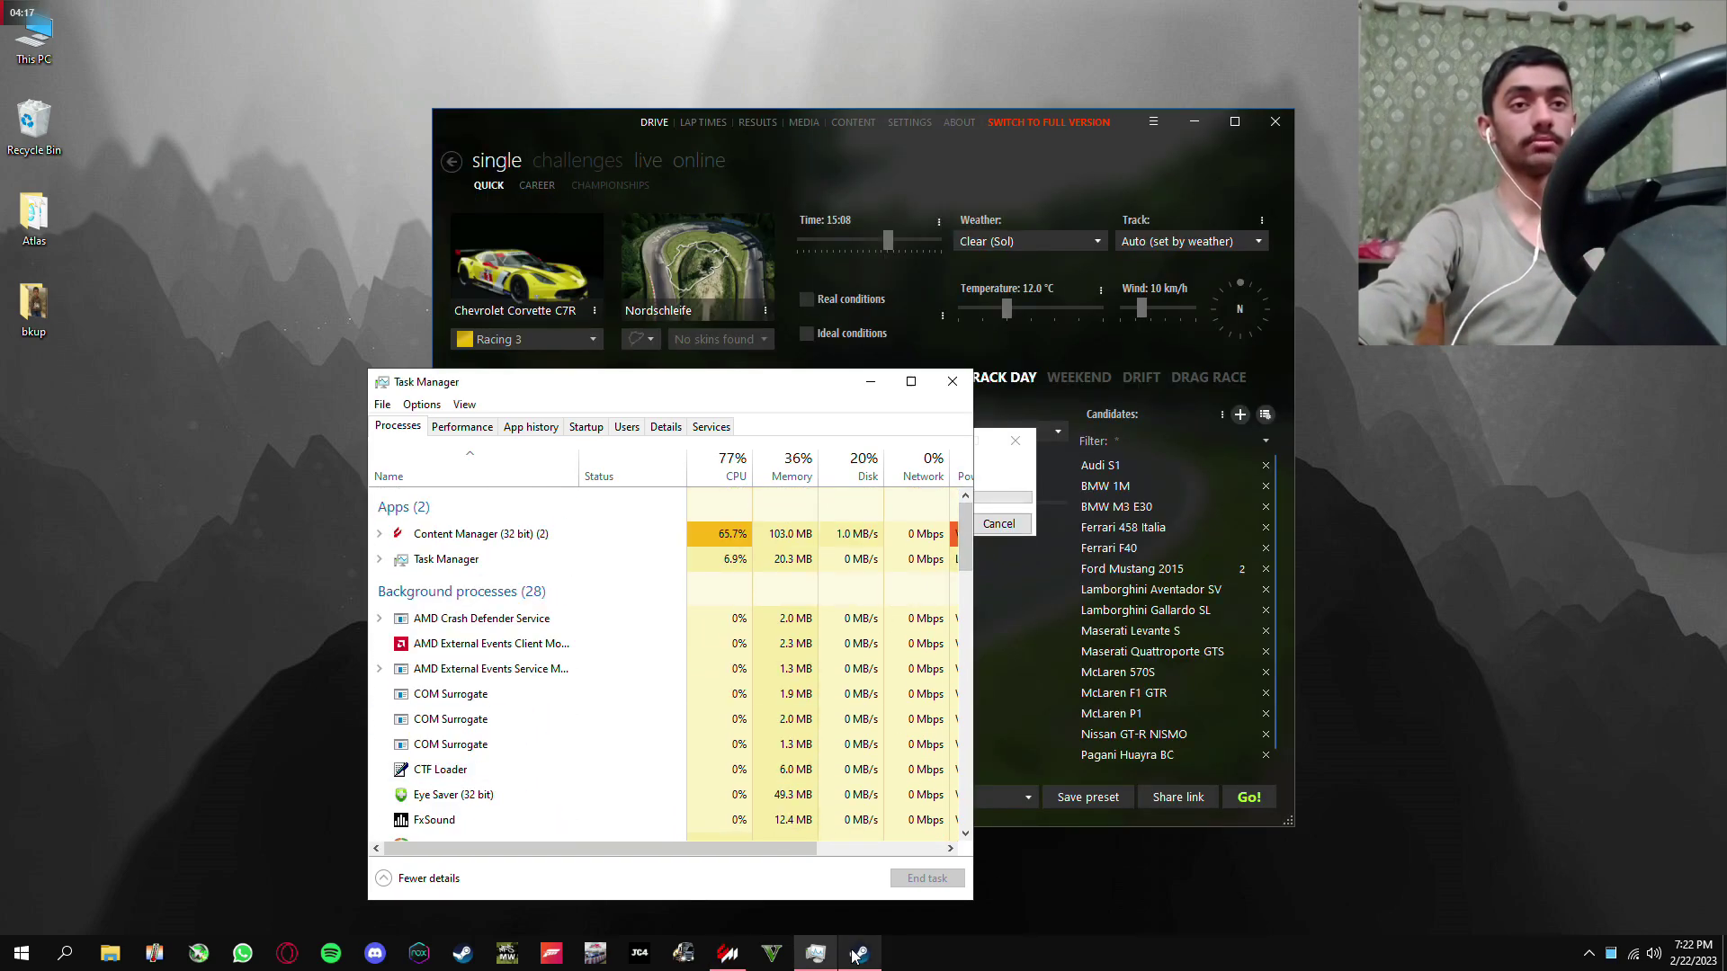
click(982, 526)
In Content Manager, filter cars to Mods and pick the BMW M5 (E60 Manual)
click(1049, 628)
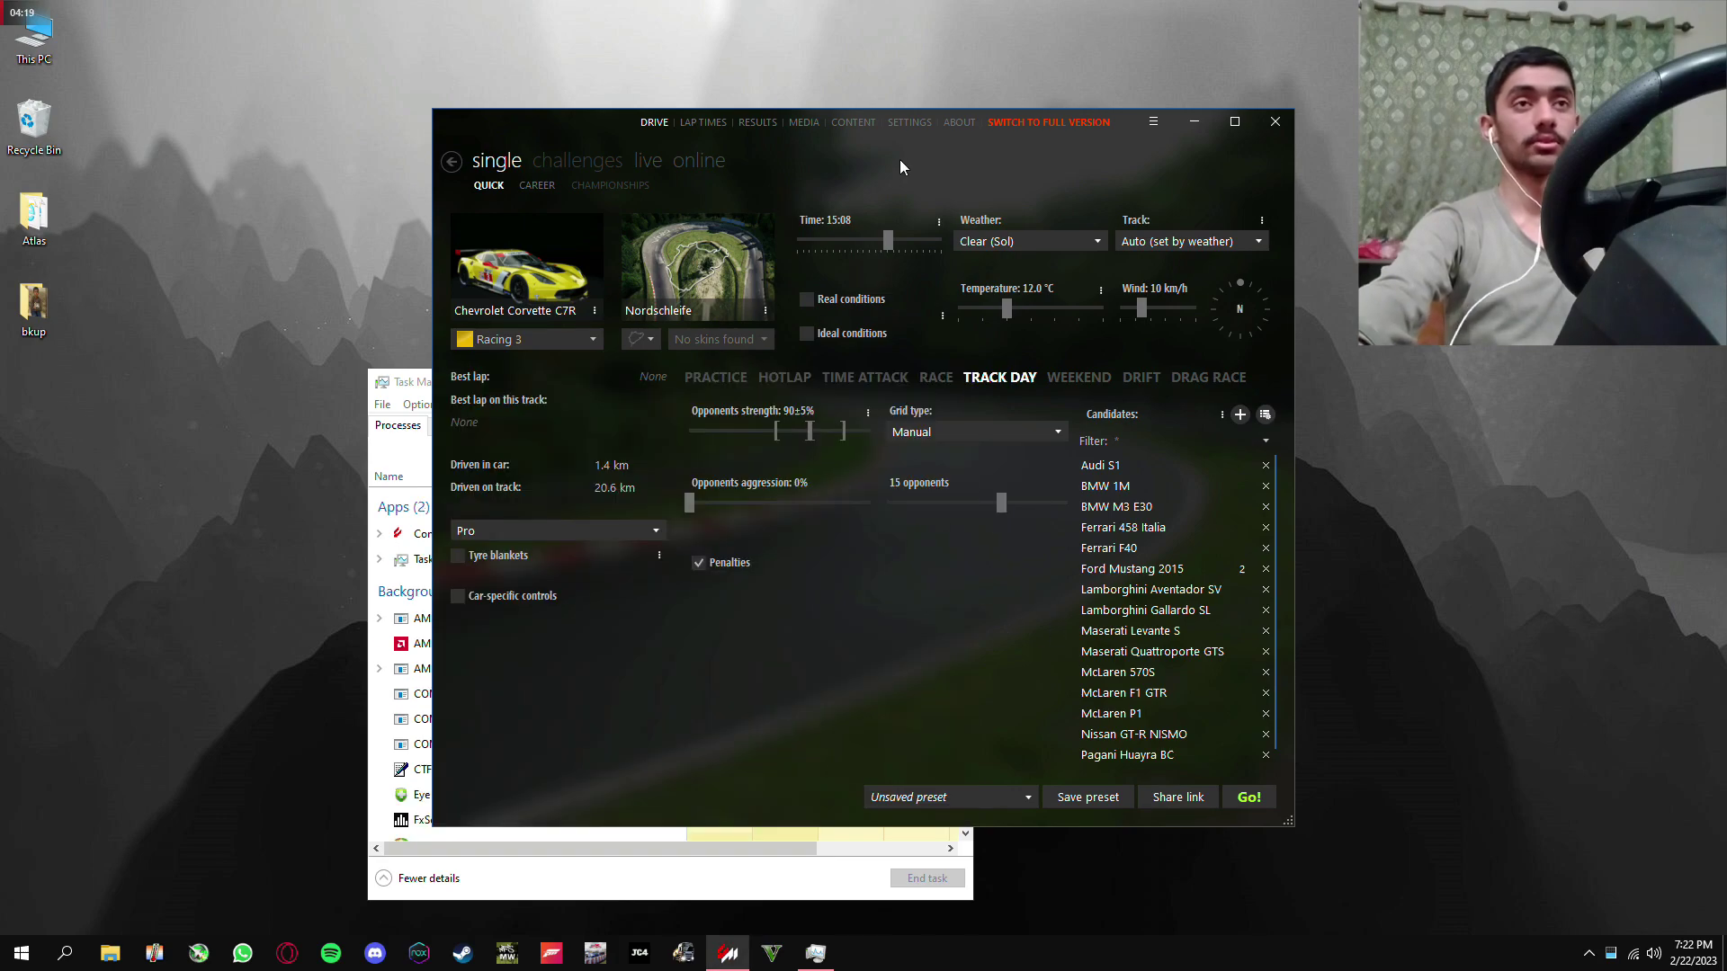
mouse_move(519, 277)
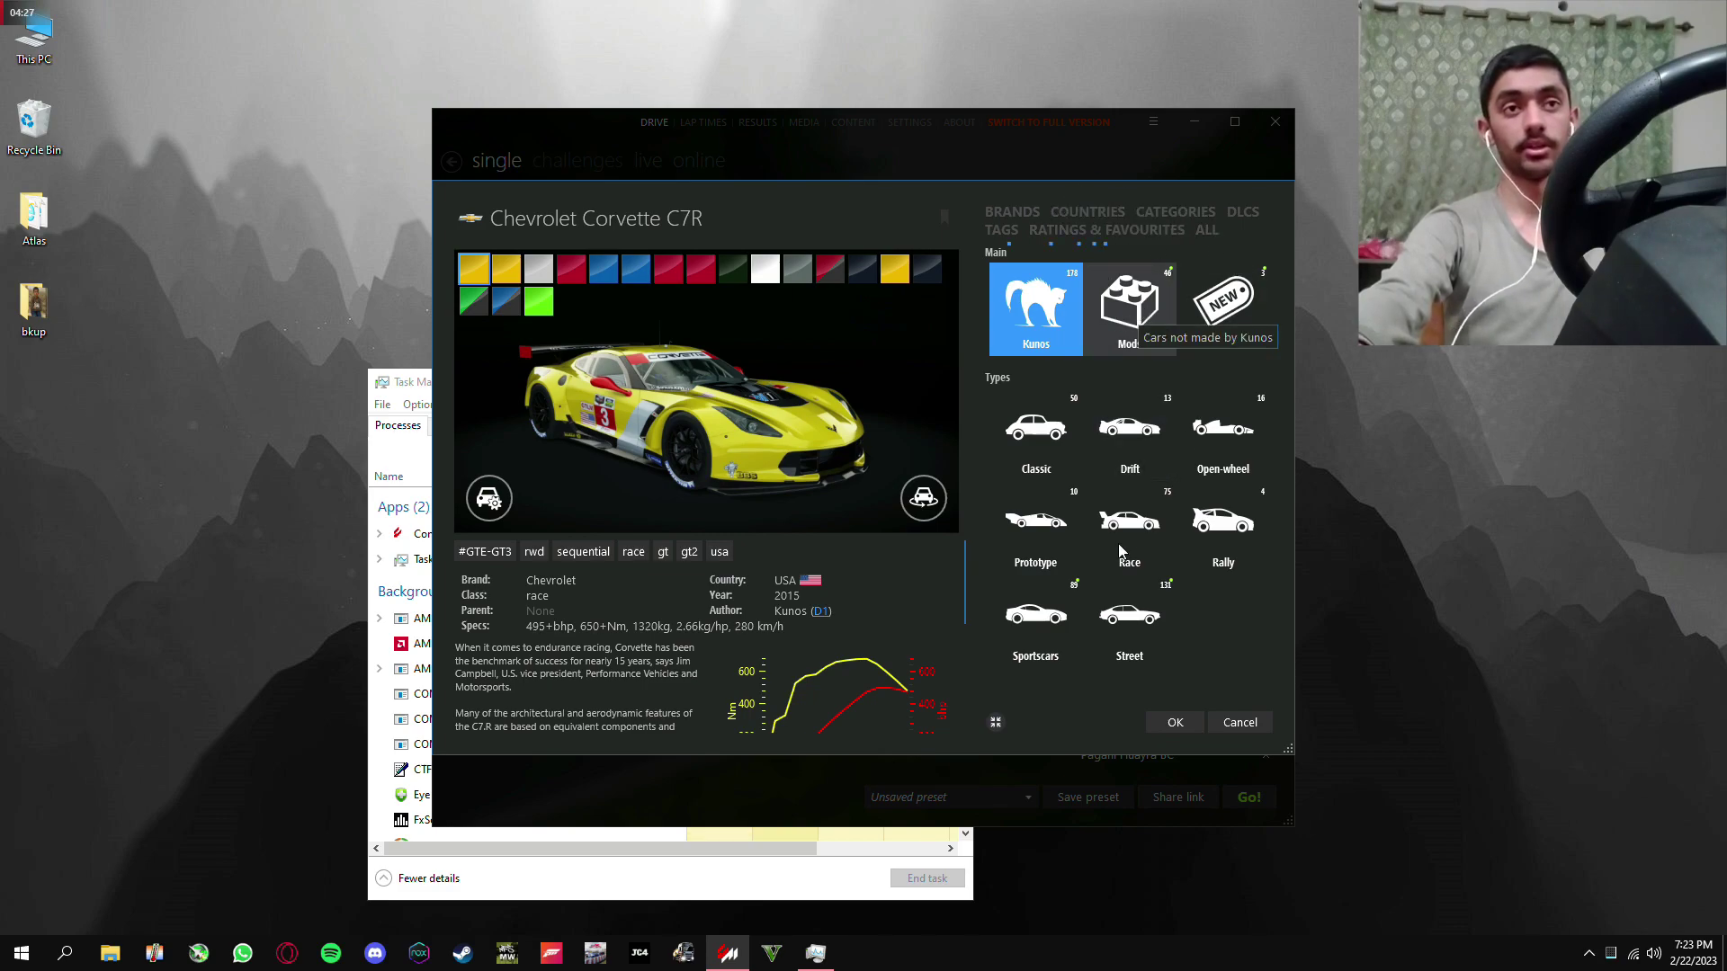
click(1119, 306)
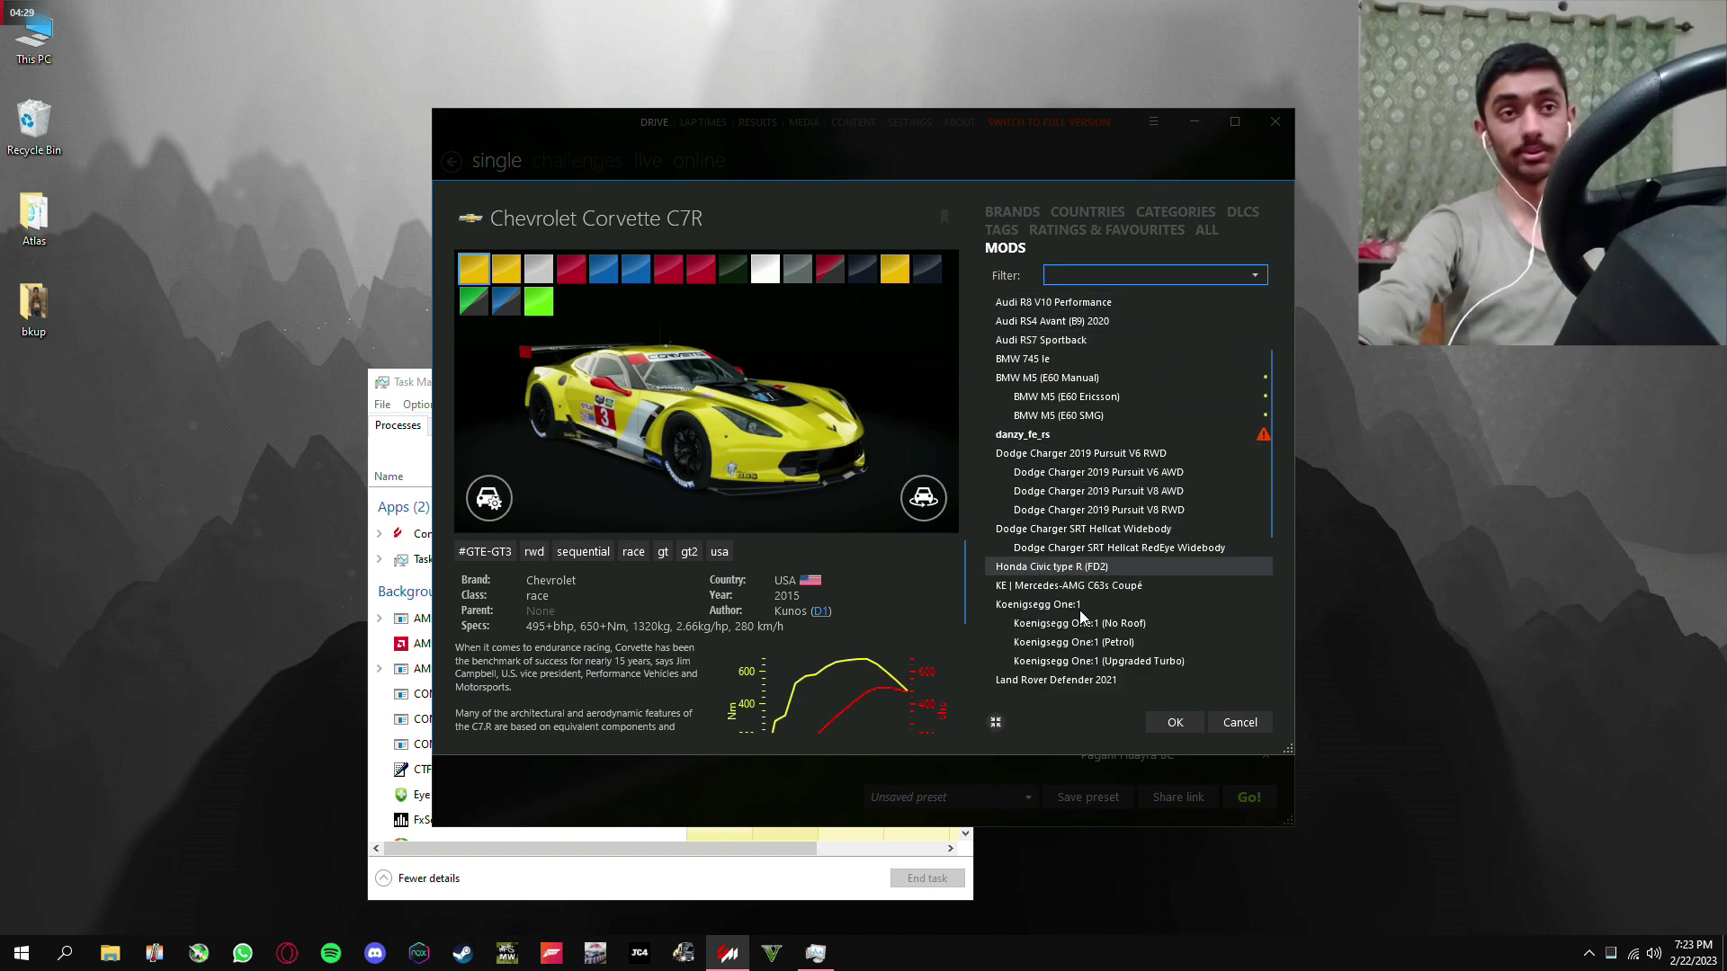
scroll(1080, 610, down, 6)
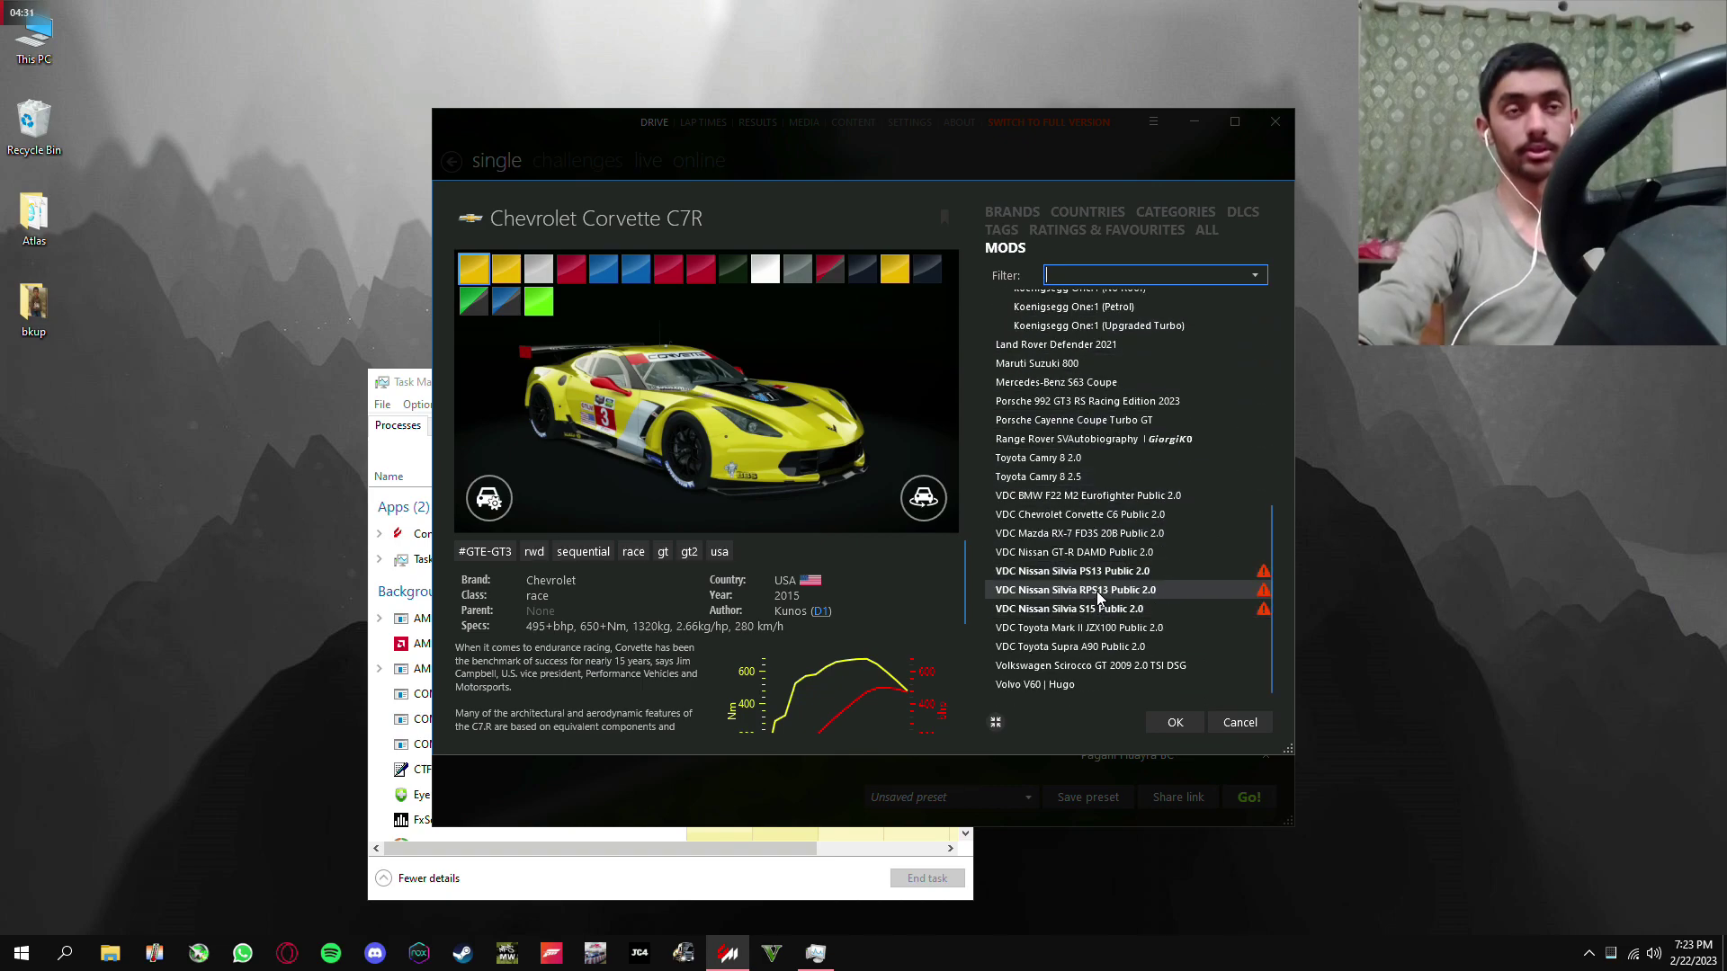
scroll(1098, 596, up, 15)
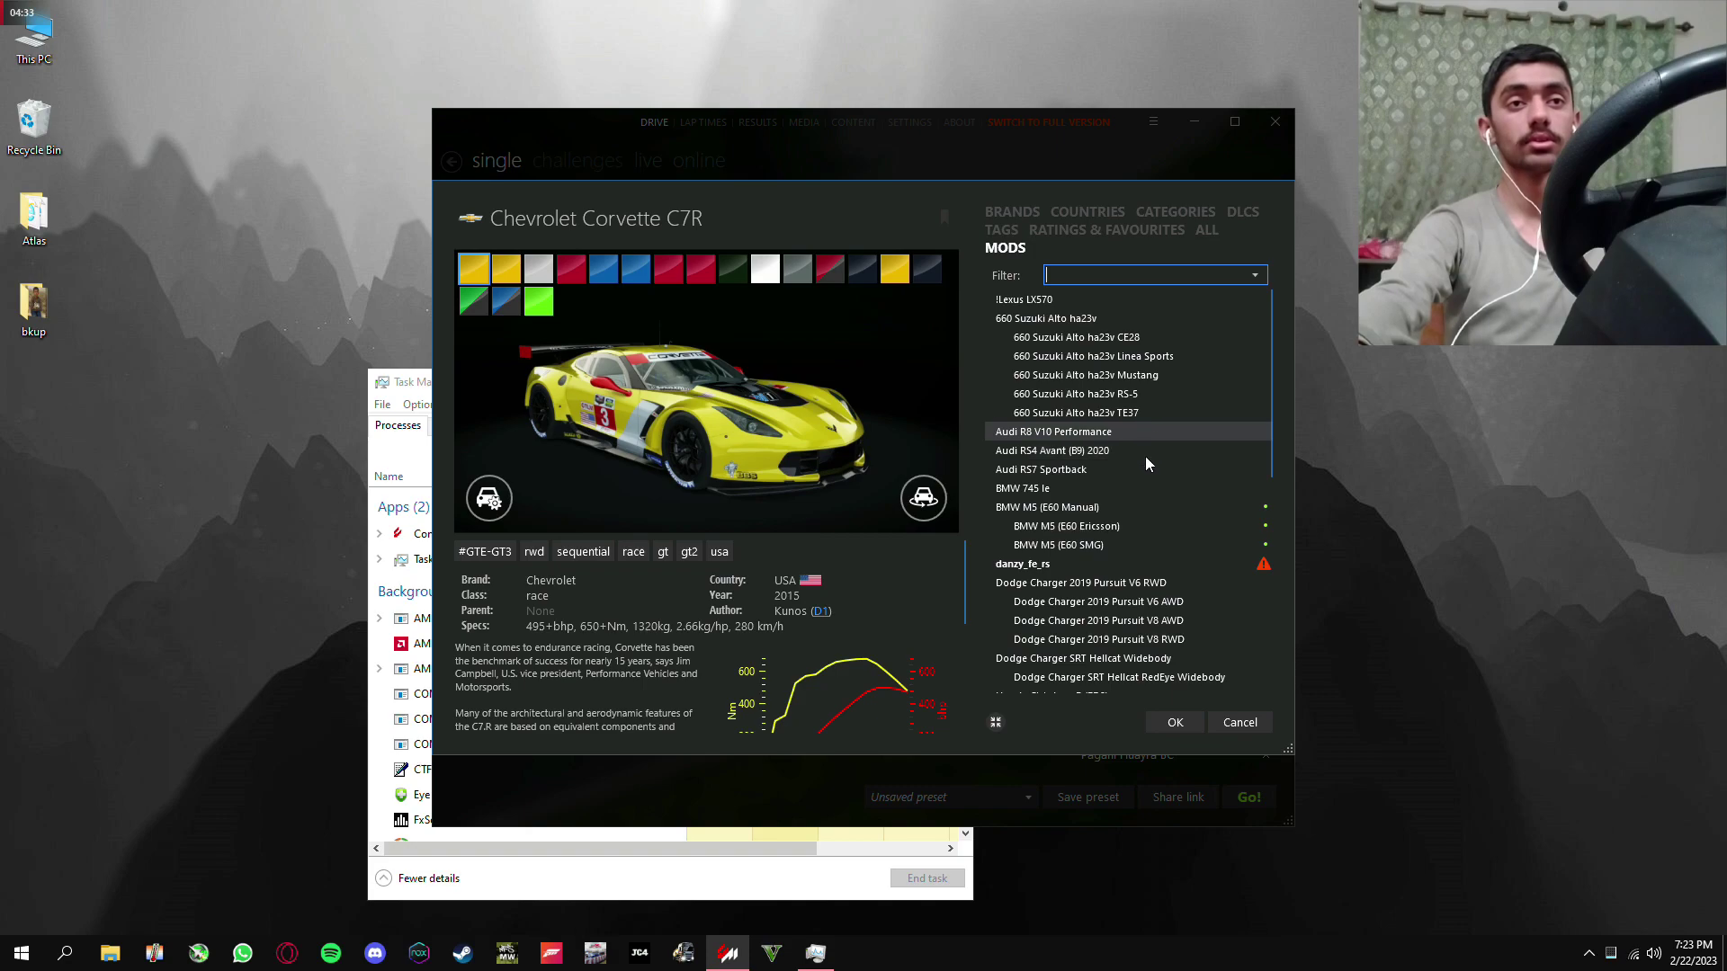
click(1109, 527)
click(1088, 503)
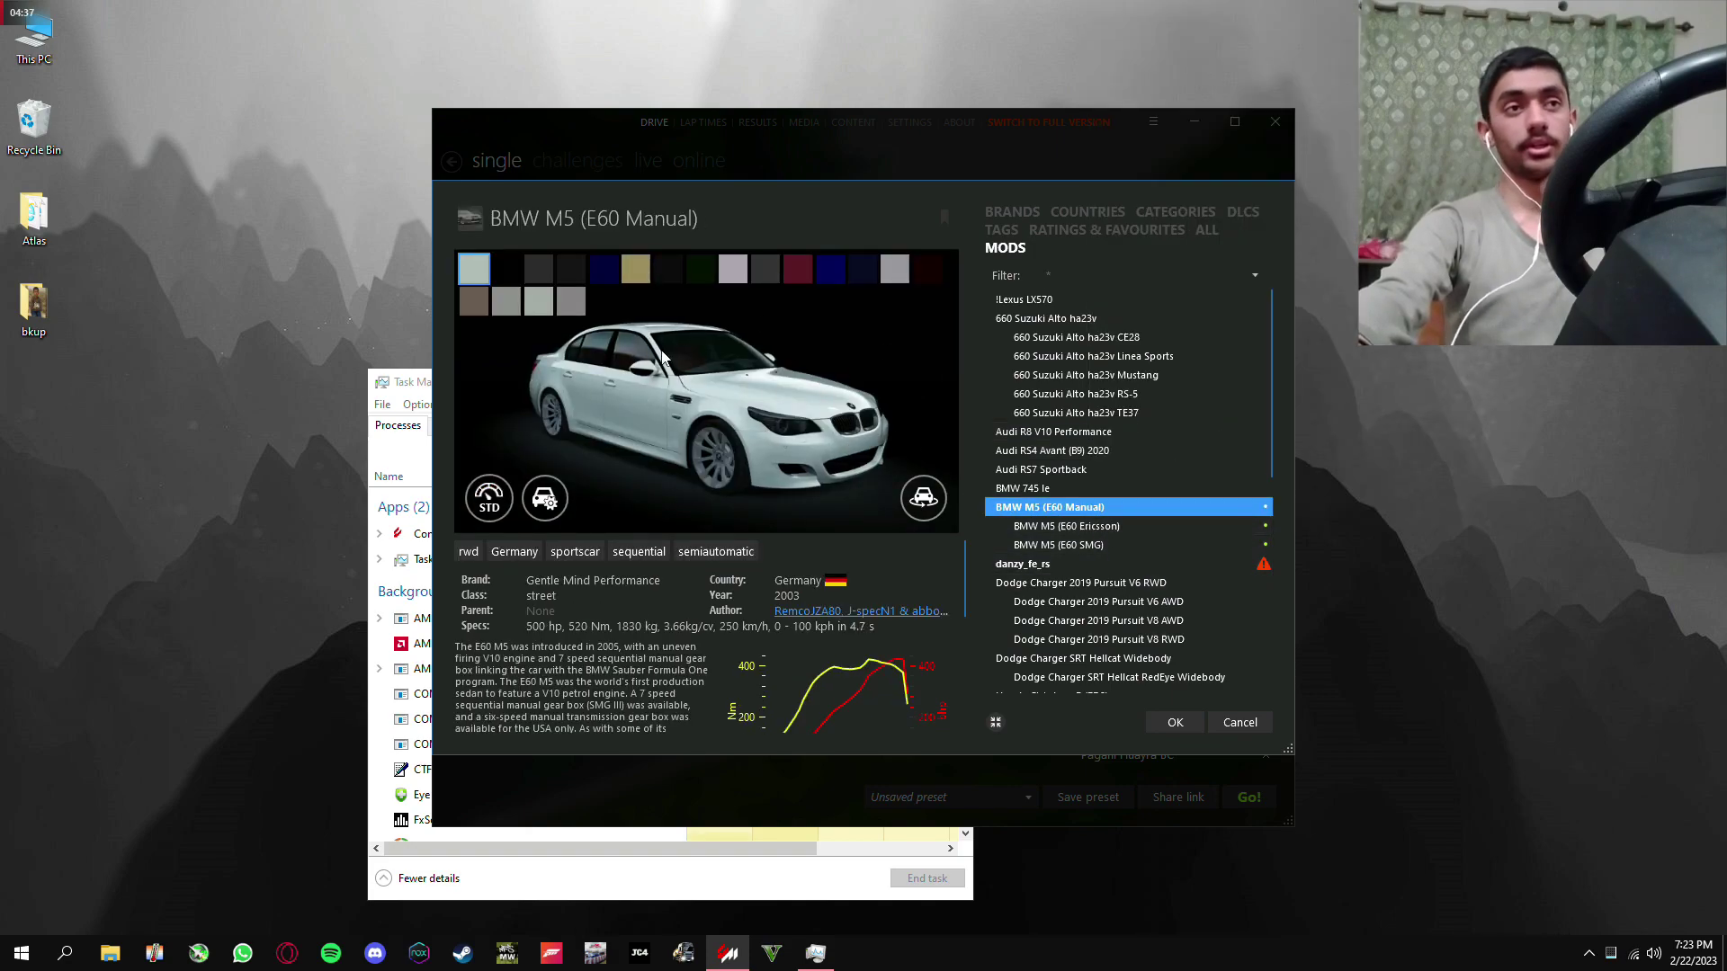
Confirm the BMW M5, then choose and confirm Arona from the Mods track category
click(1170, 725)
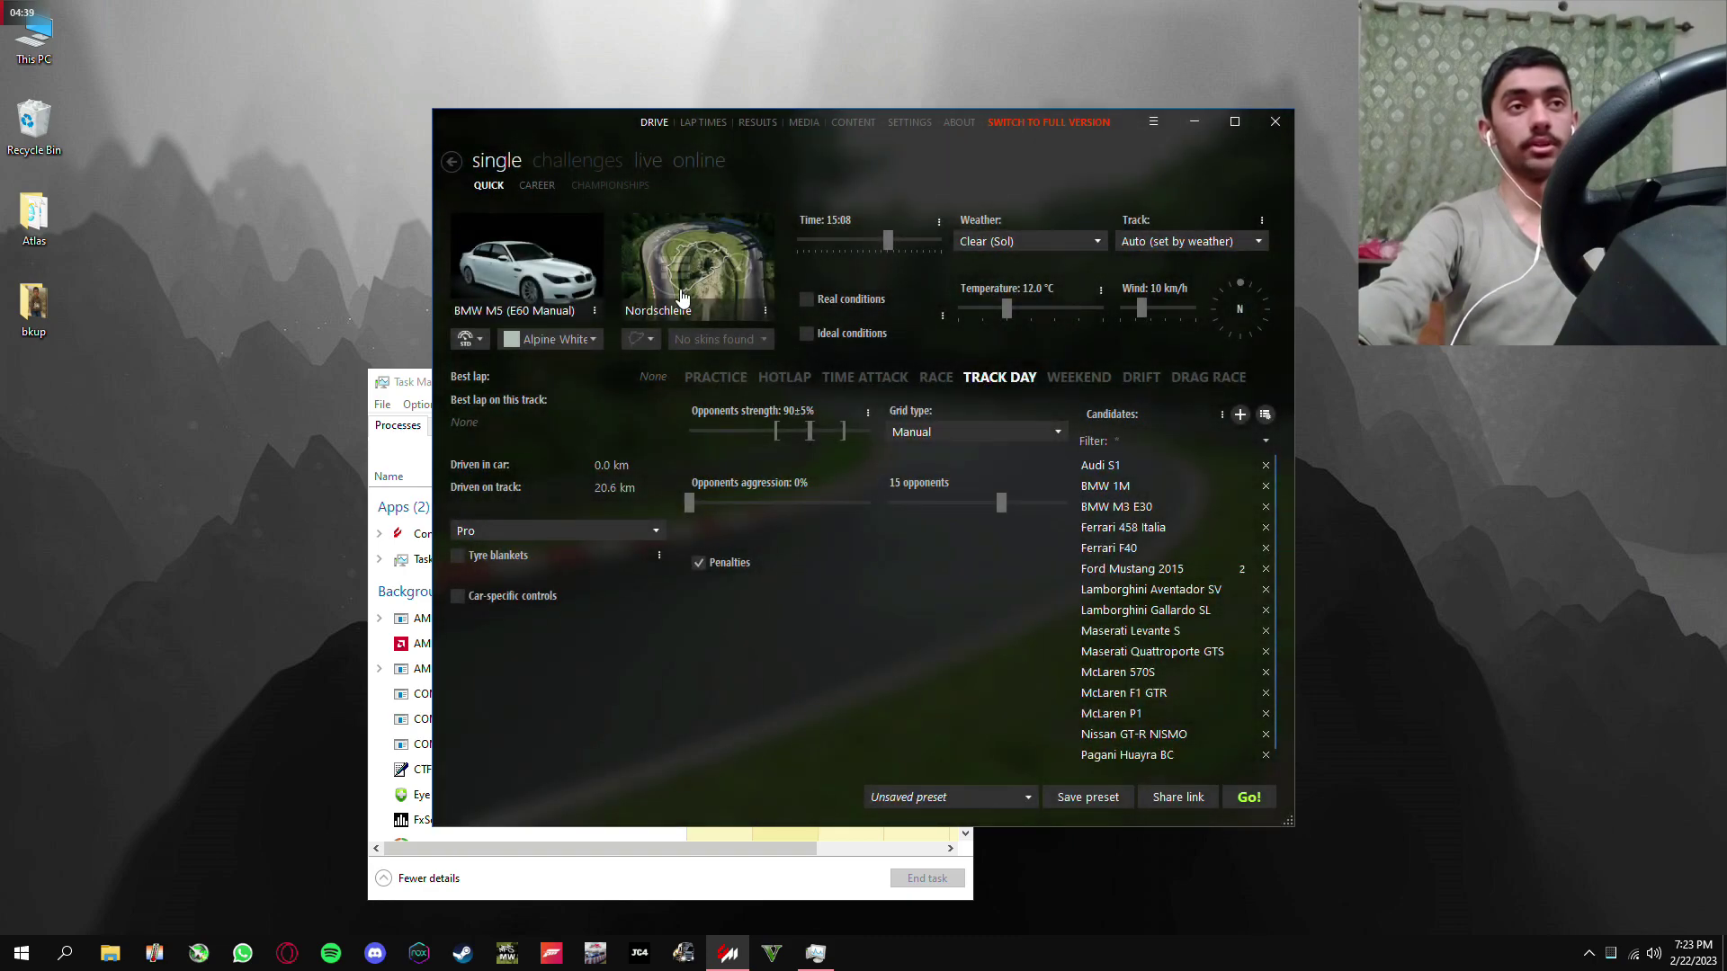
click(733, 310)
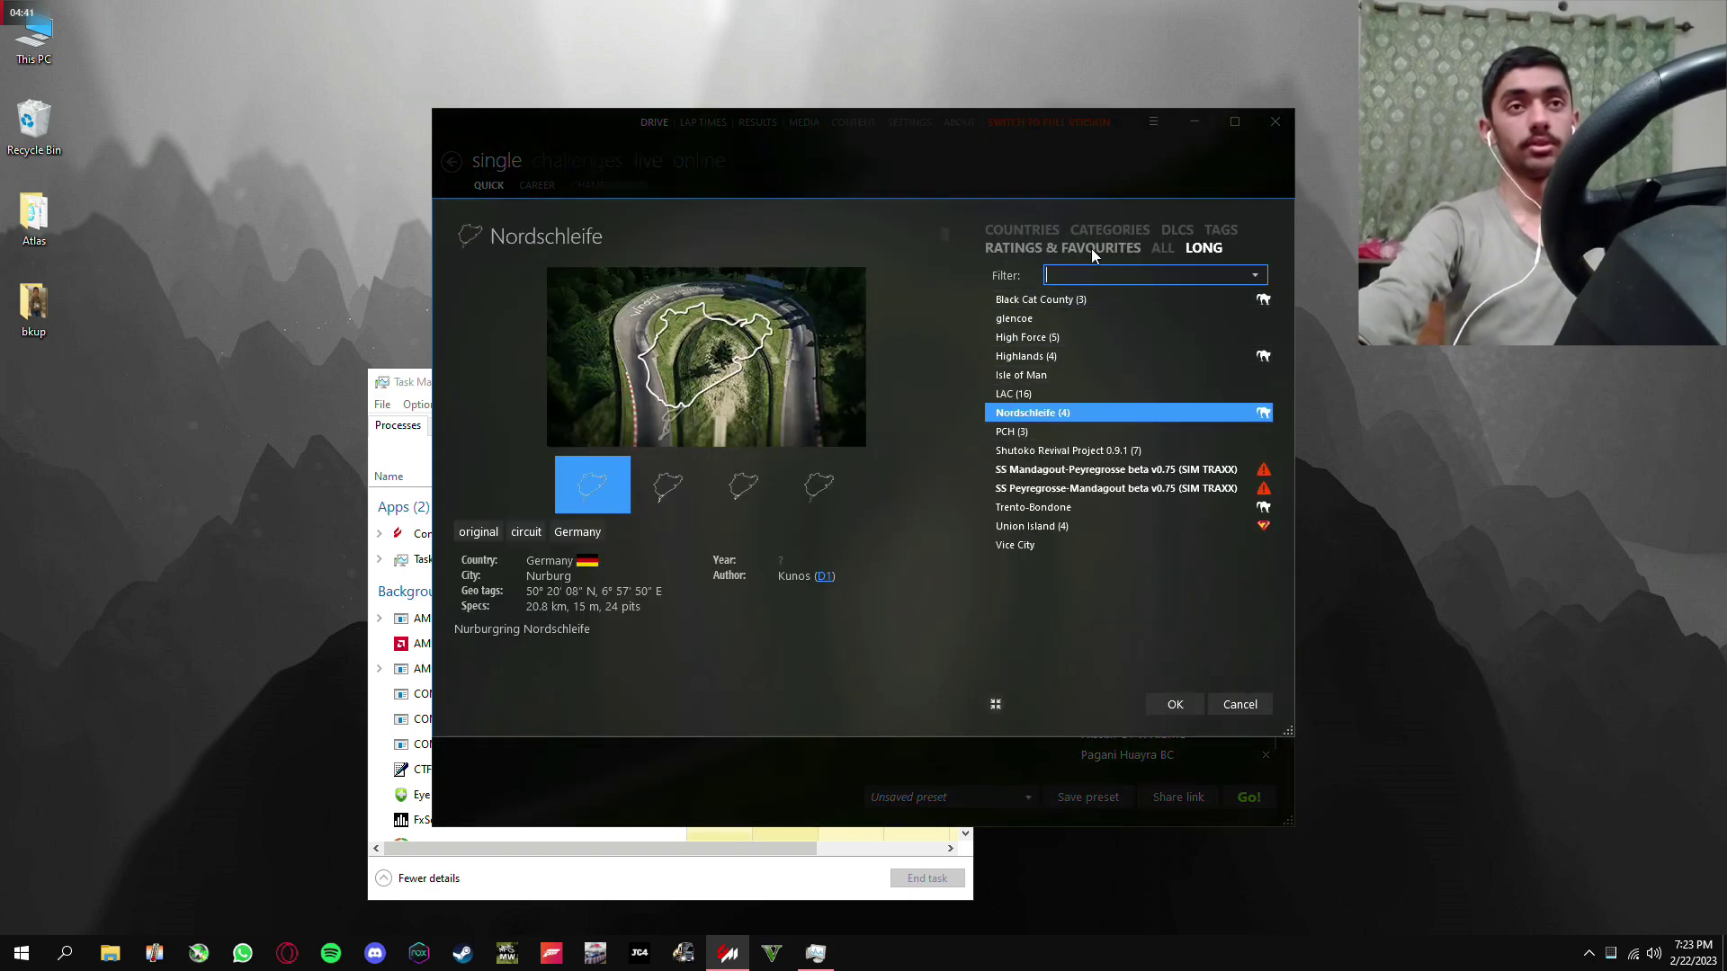
click(1119, 232)
click(1129, 327)
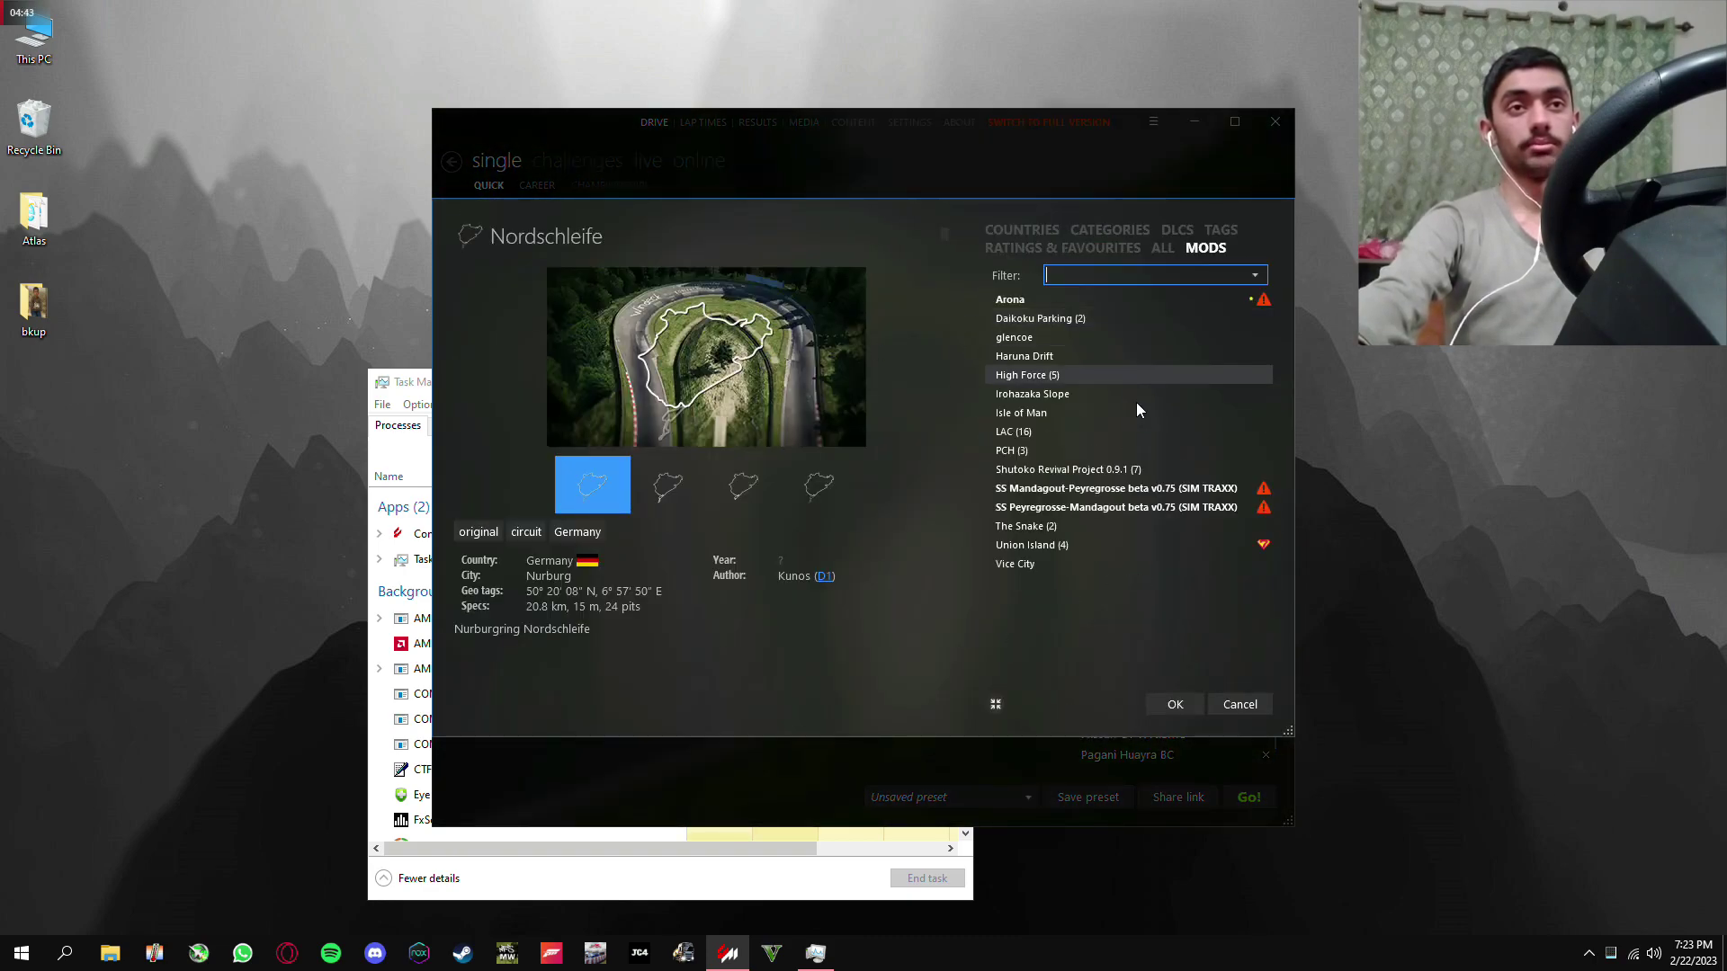
click(1043, 299)
mouse_move(1267, 300)
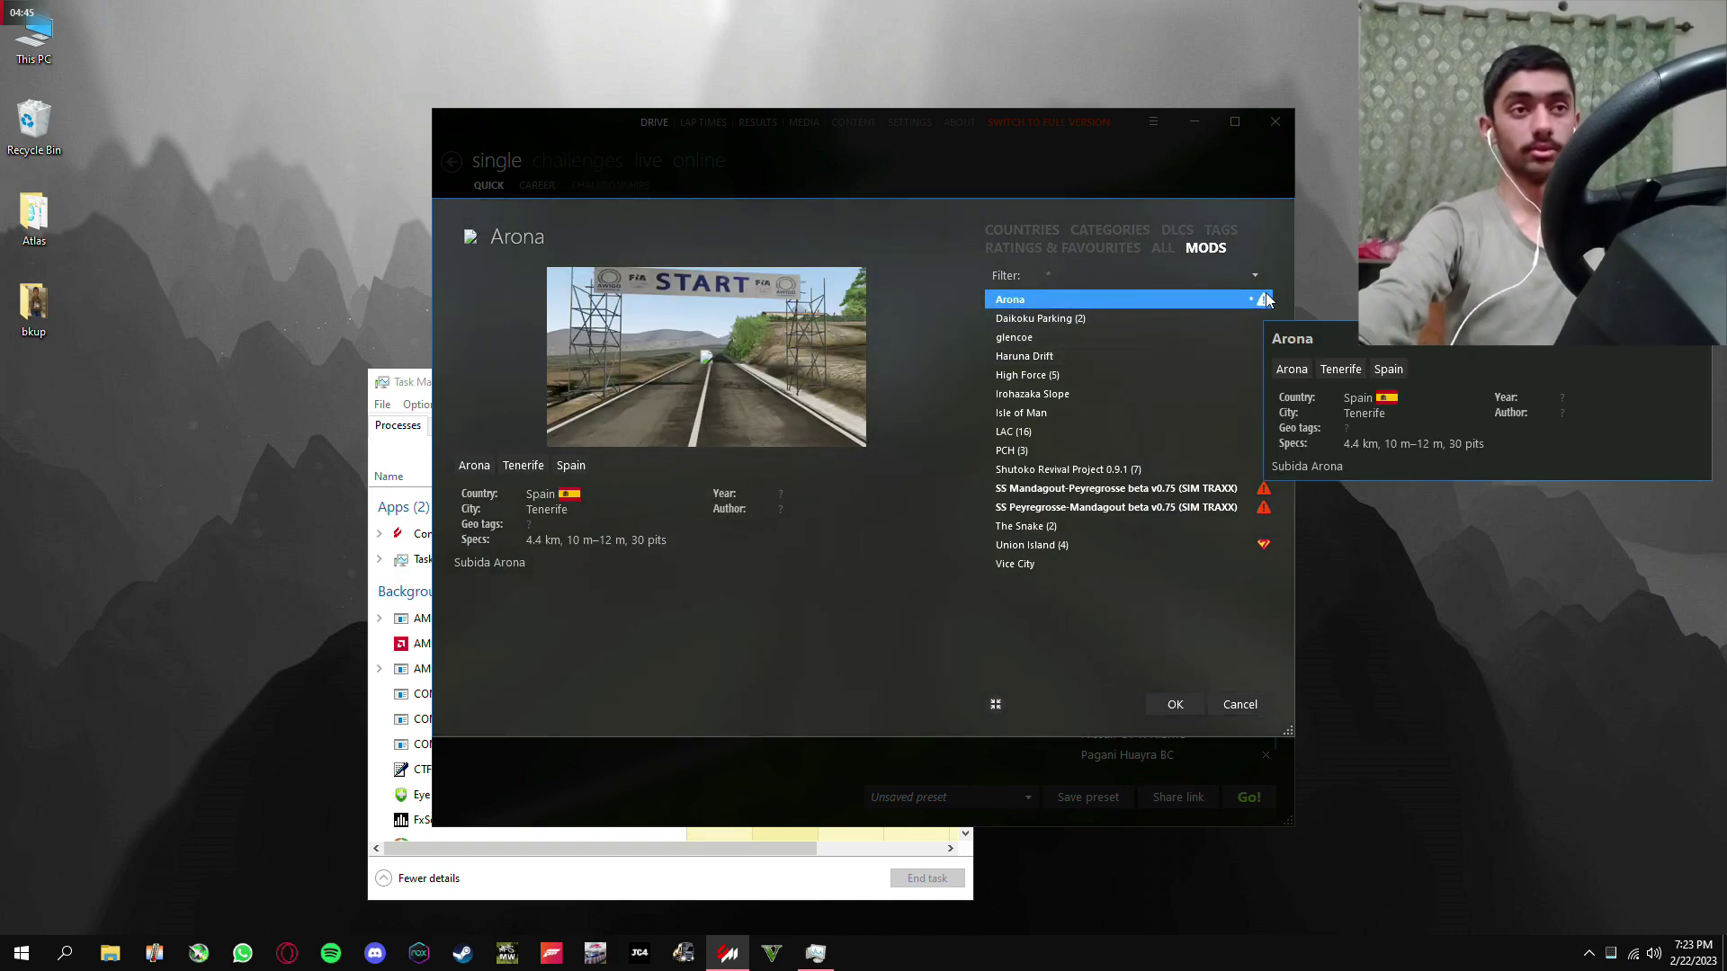
right_click(1265, 301)
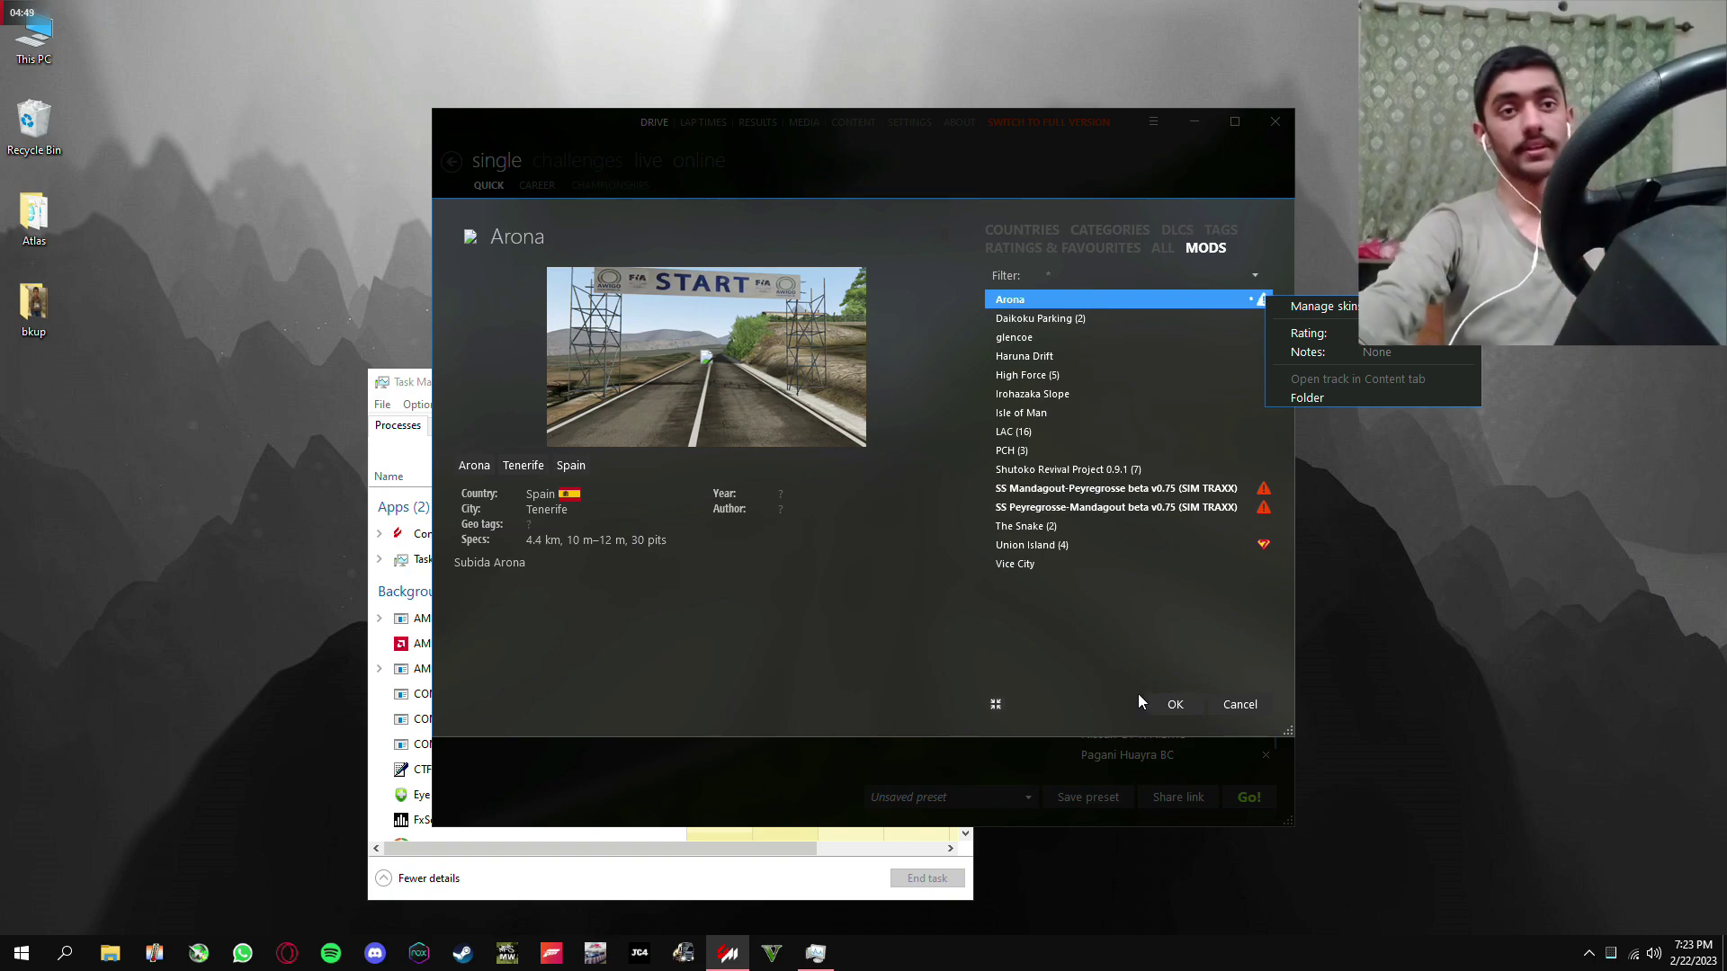
click(1176, 704)
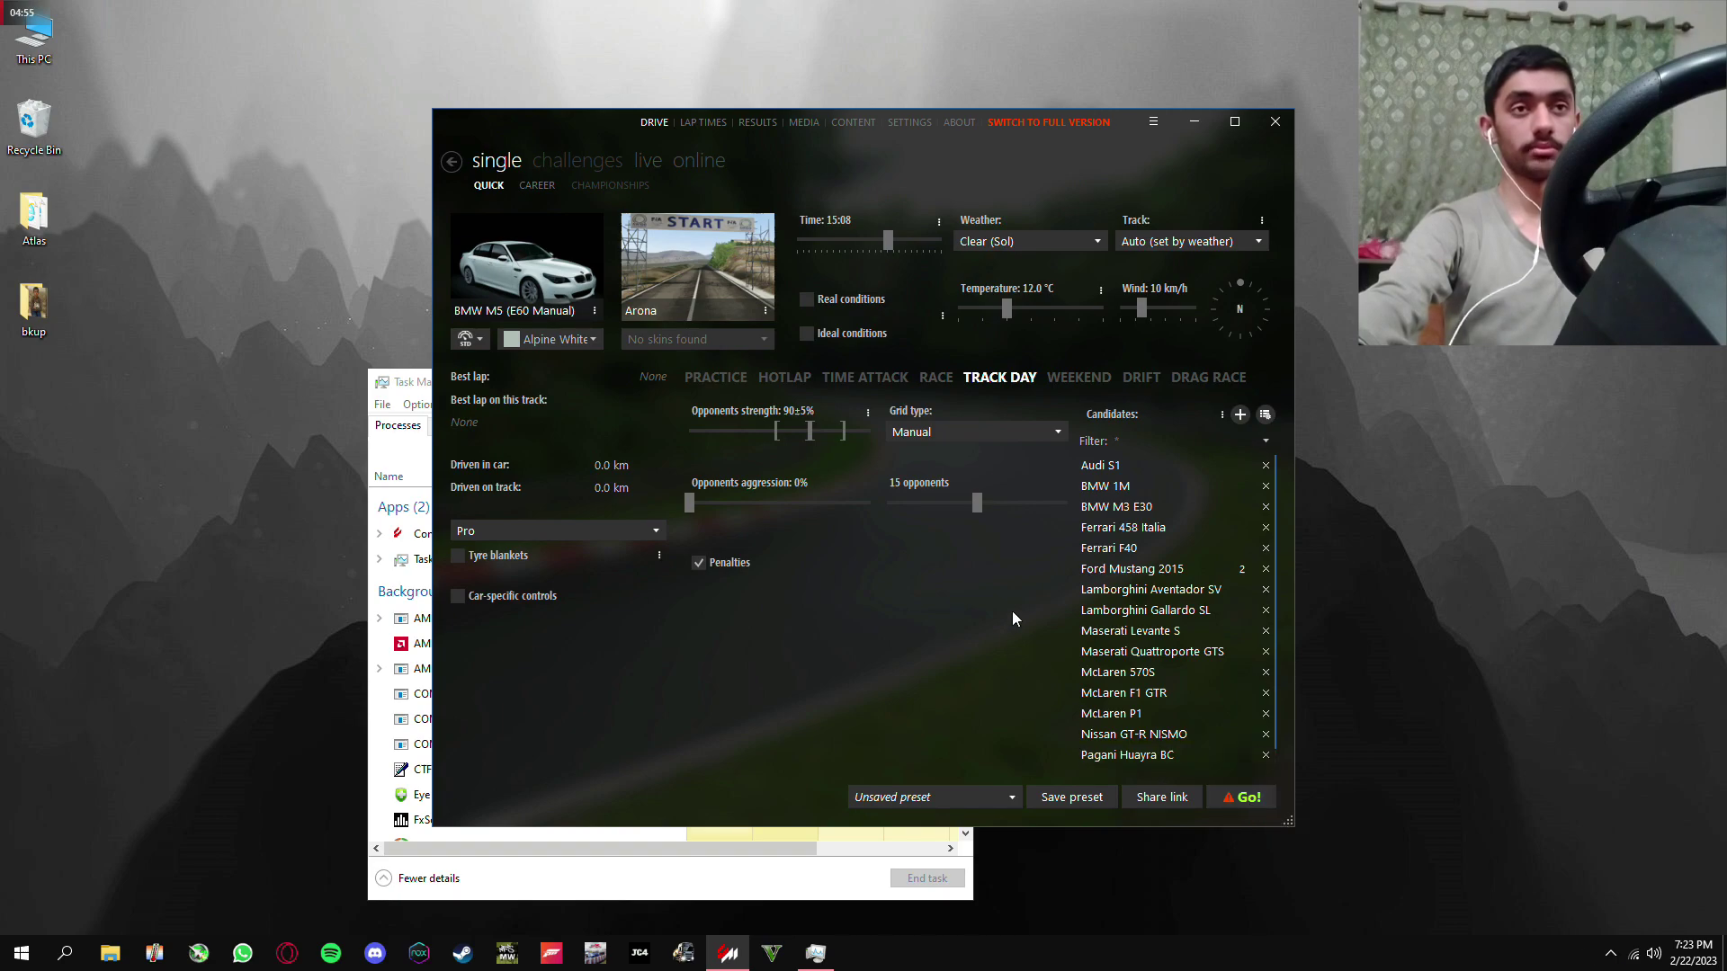
Switch the Quick Drive session to Practice and start the race
click(731, 381)
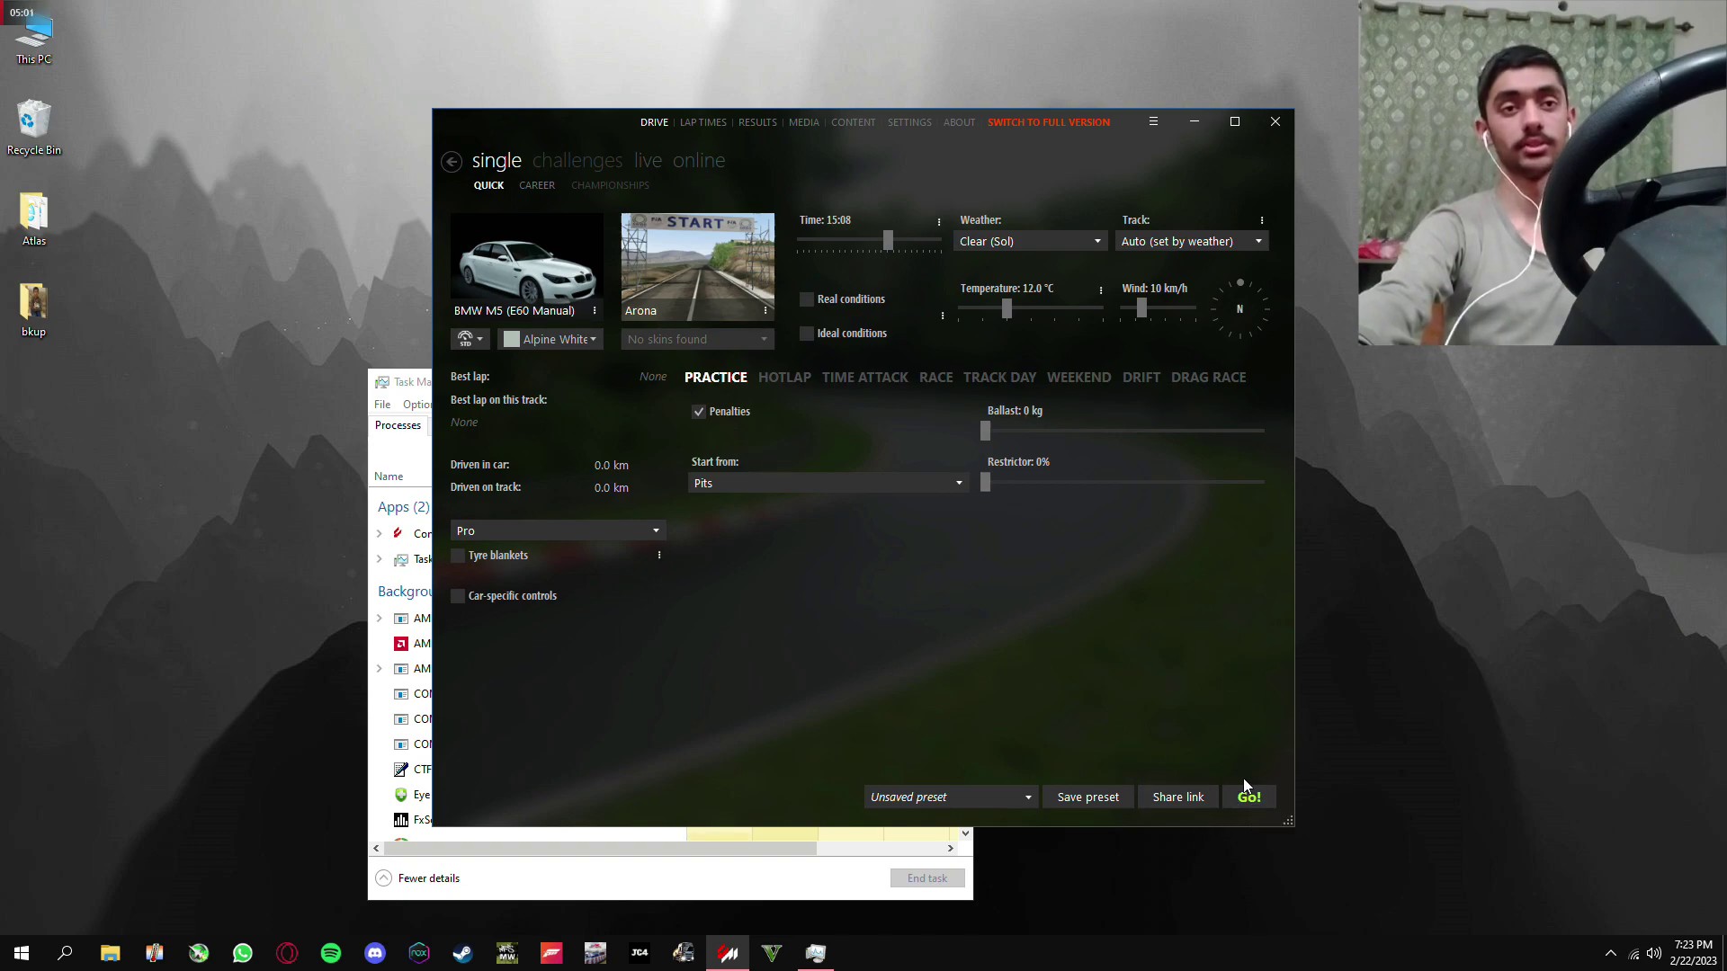
click(412, 446)
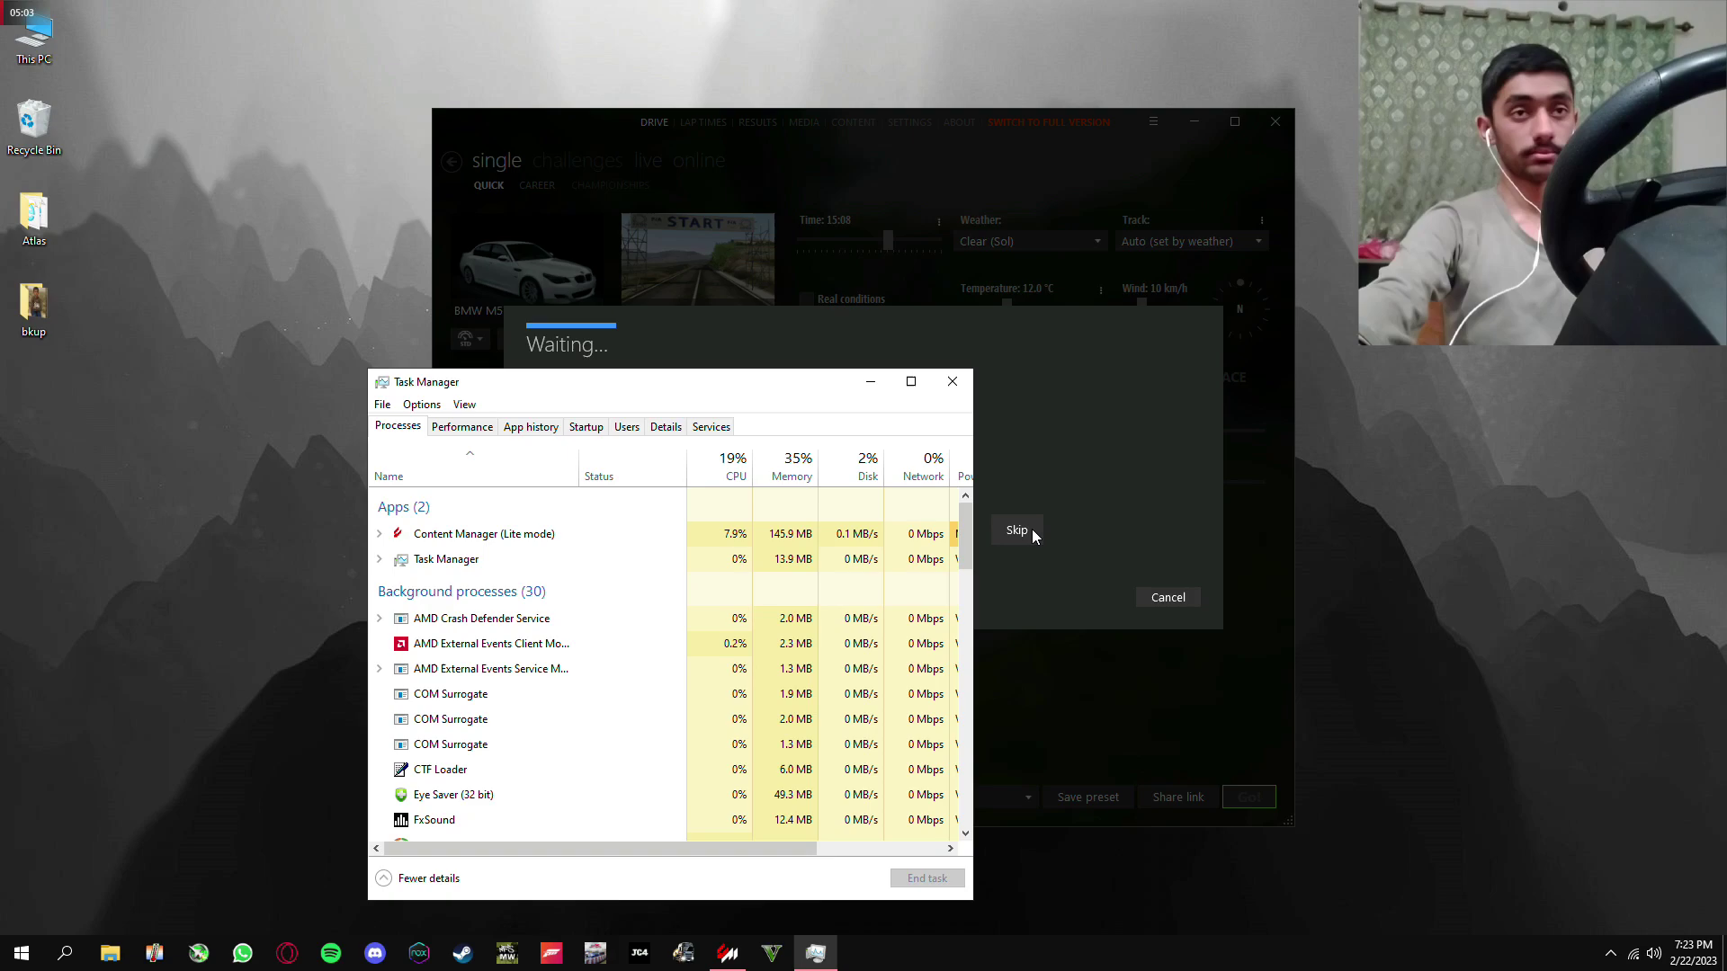
mouse_move(965, 550)
mouse_down()
mouse_move(965, 665)
mouse_move(964, 531)
mouse_up()
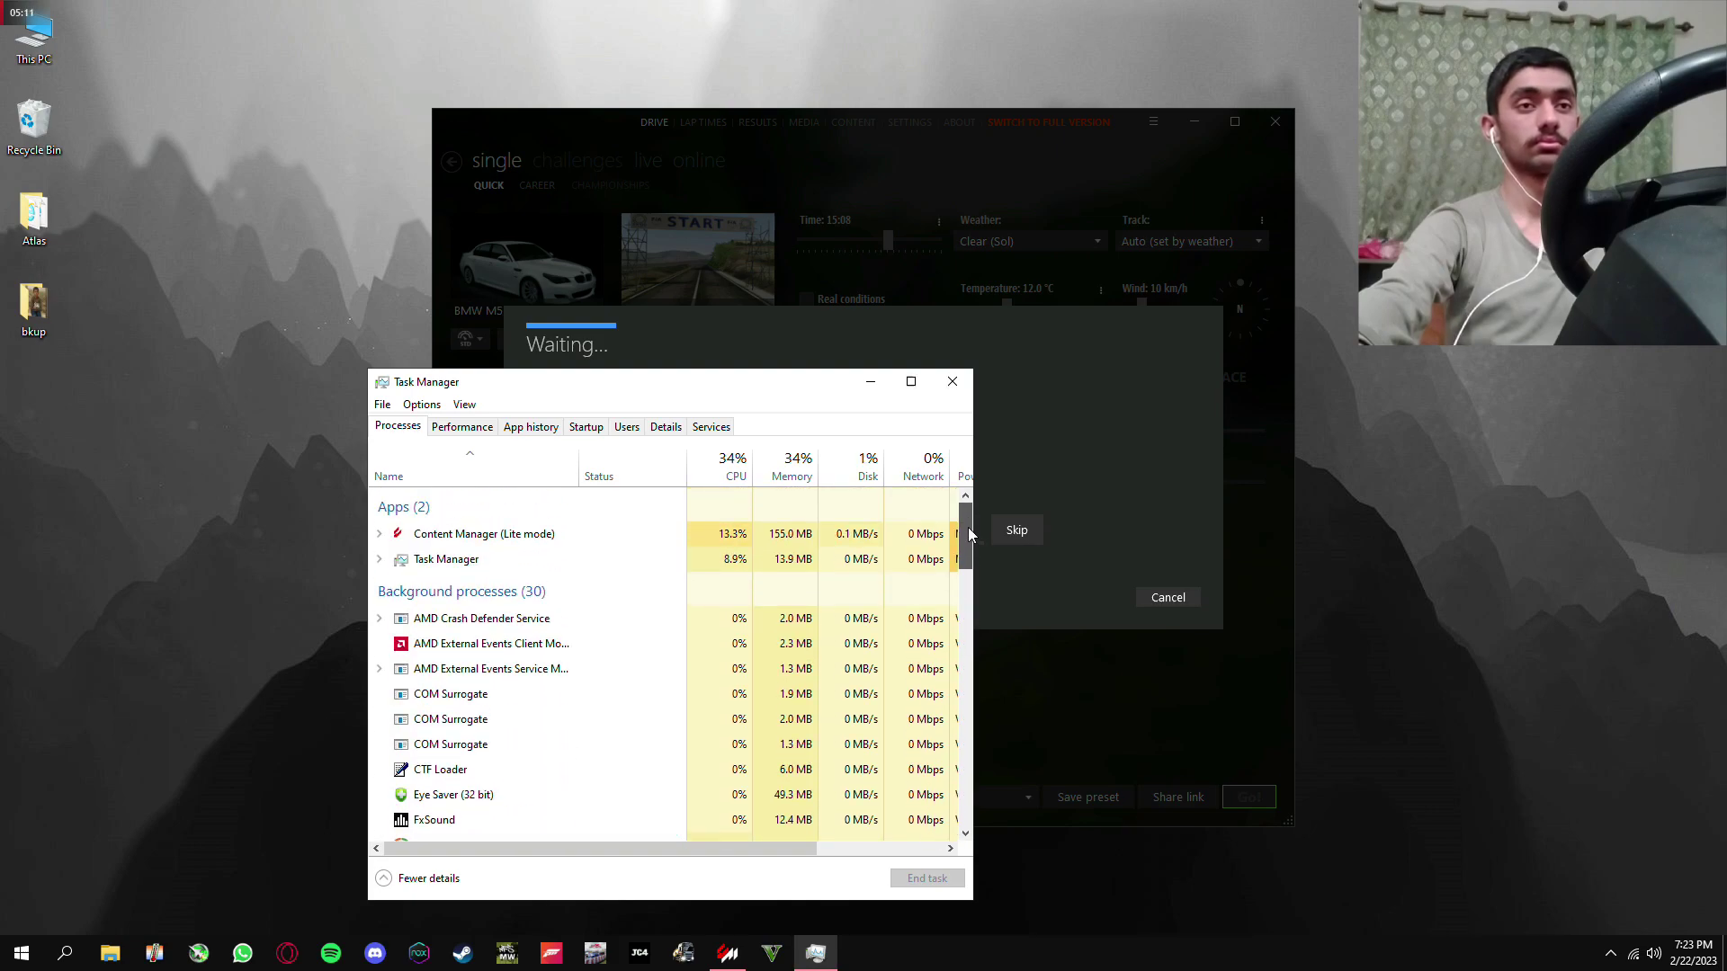
click(1068, 450)
Keep Task Manager in front and browse its process list while the game loads
click(905, 848)
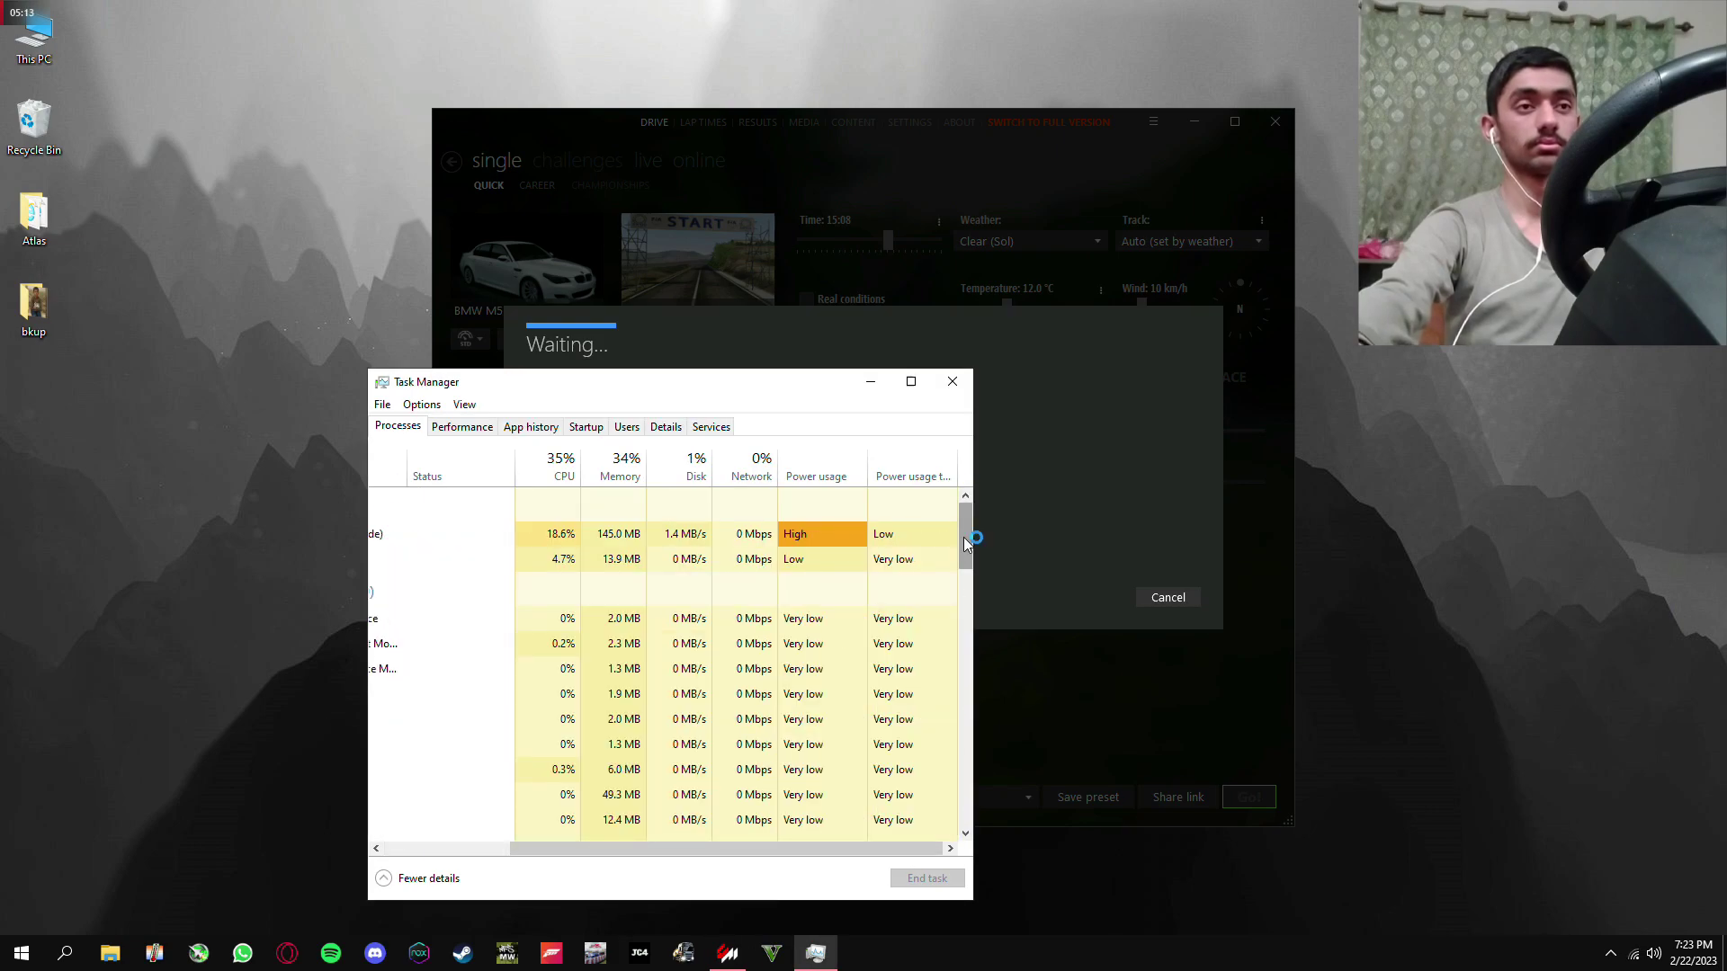
drag(760, 845, 630, 846)
scroll(809, 629, down, 1)
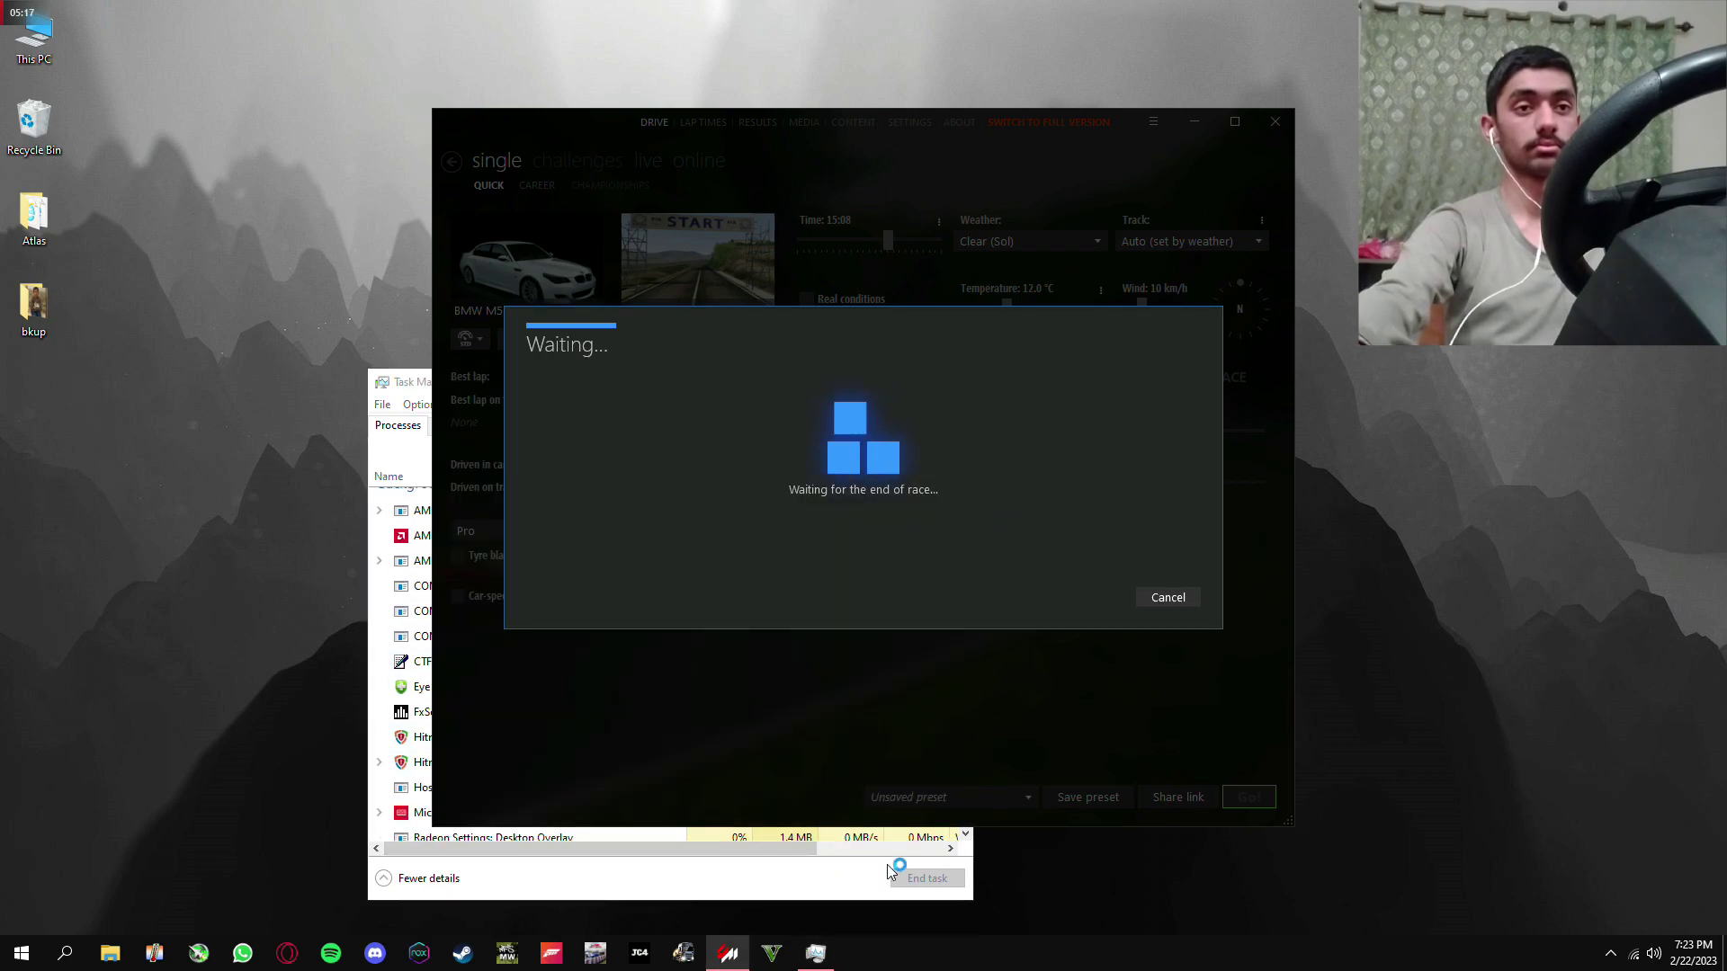
click(860, 886)
scroll(944, 605, up, 2)
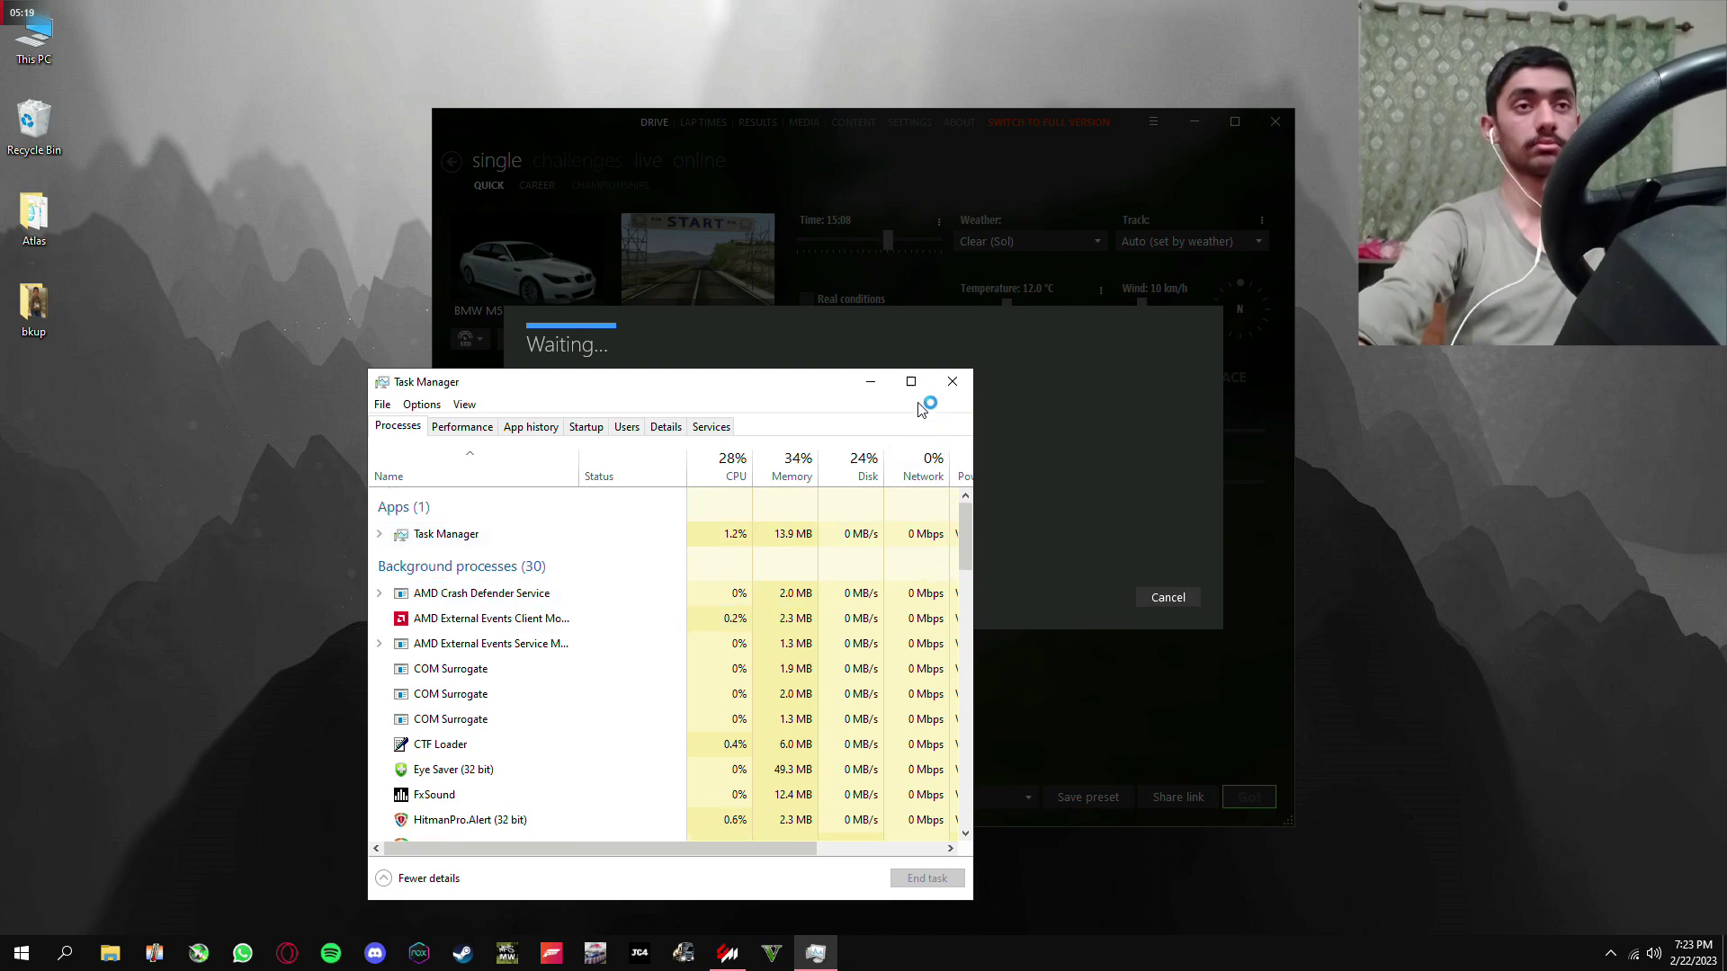
mouse_move(807, 396)
mouse_down()
mouse_move(1064, 782)
mouse_move(934, 484)
mouse_move(924, 301)
mouse_move(930, 560)
mouse_move(1089, 823)
mouse_up()
scroll(988, 549, down, 2)
scroll(988, 549, down, 1)
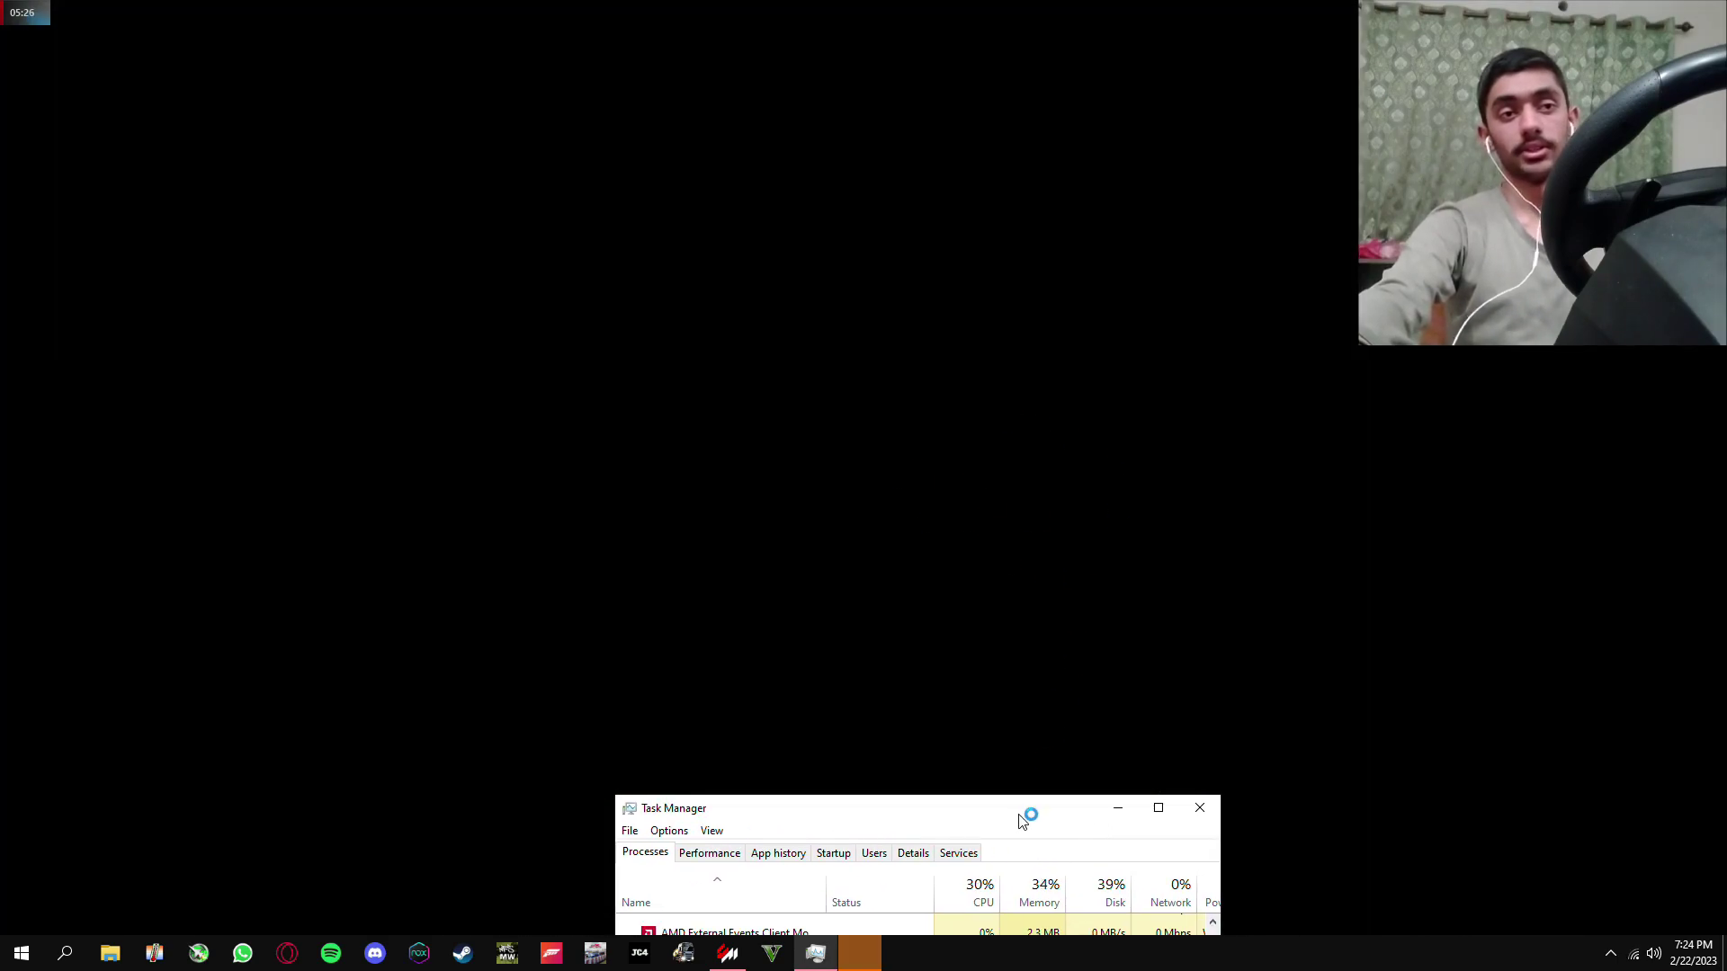
mouse_move(1022, 820)
mouse_down()
mouse_move(896, 497)
mouse_move(939, 317)
mouse_up()
drag(1130, 497, 1123, 613)
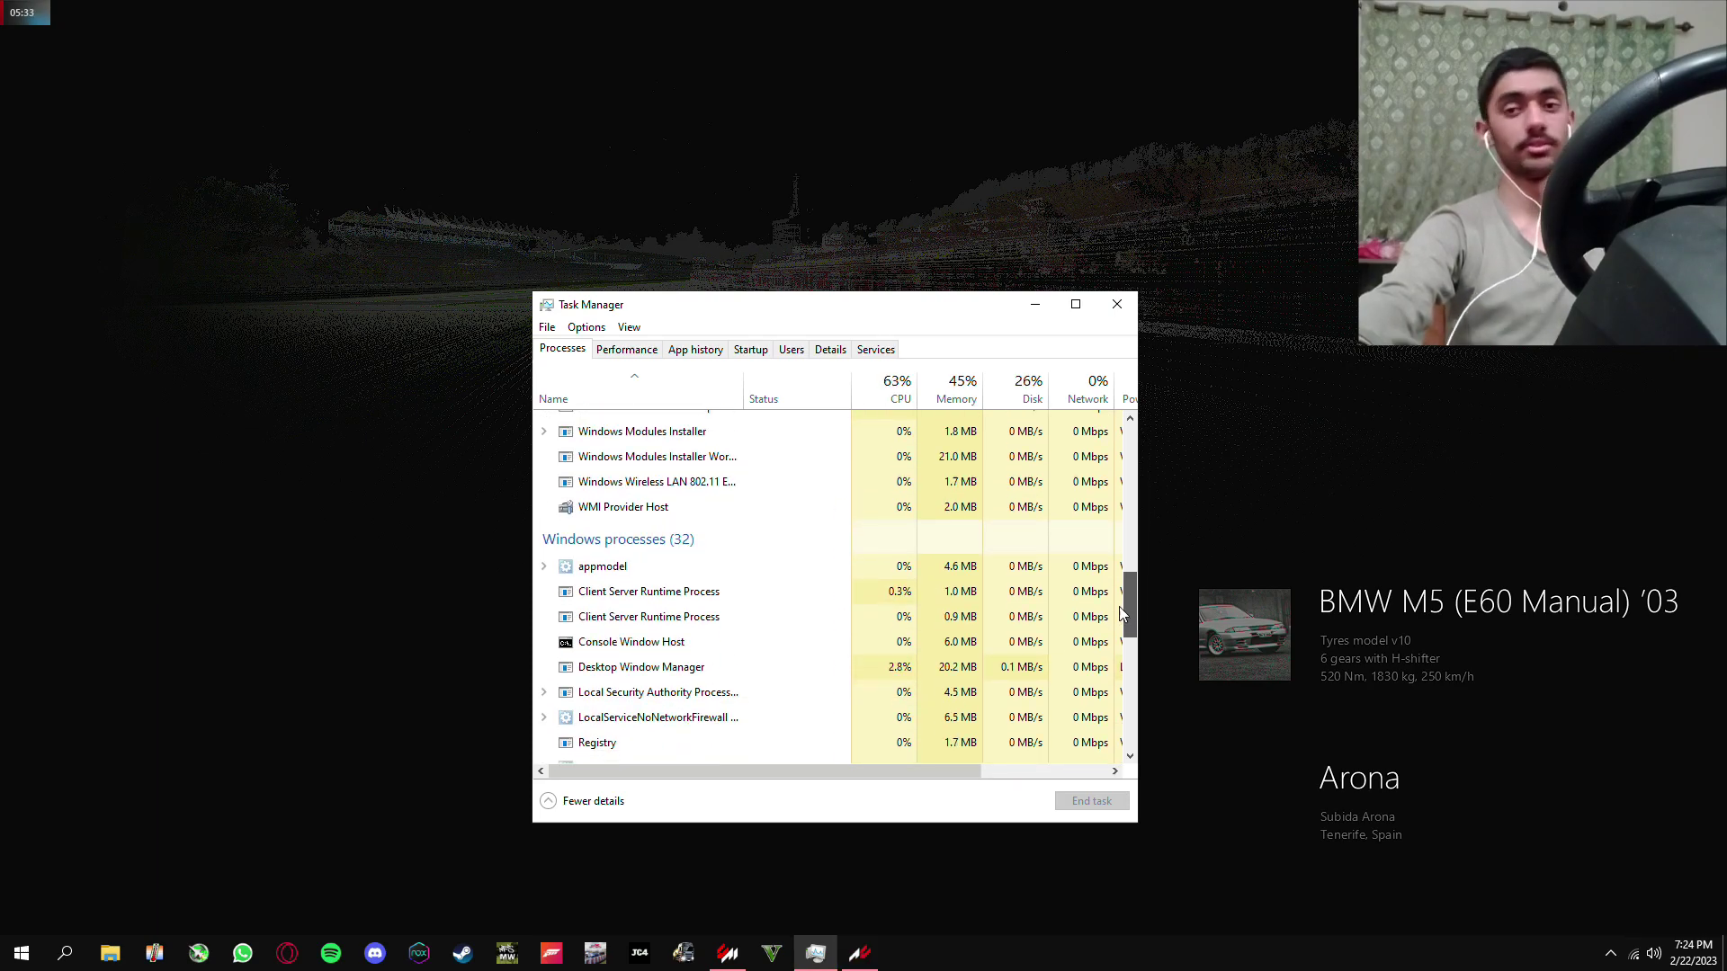
Close Task Manager and, once Arona loads, get into the BMW M5 to drive
mouse_move(1123, 613)
mouse_down()
mouse_move(1119, 676)
mouse_move(1129, 422)
mouse_up()
click(1115, 302)
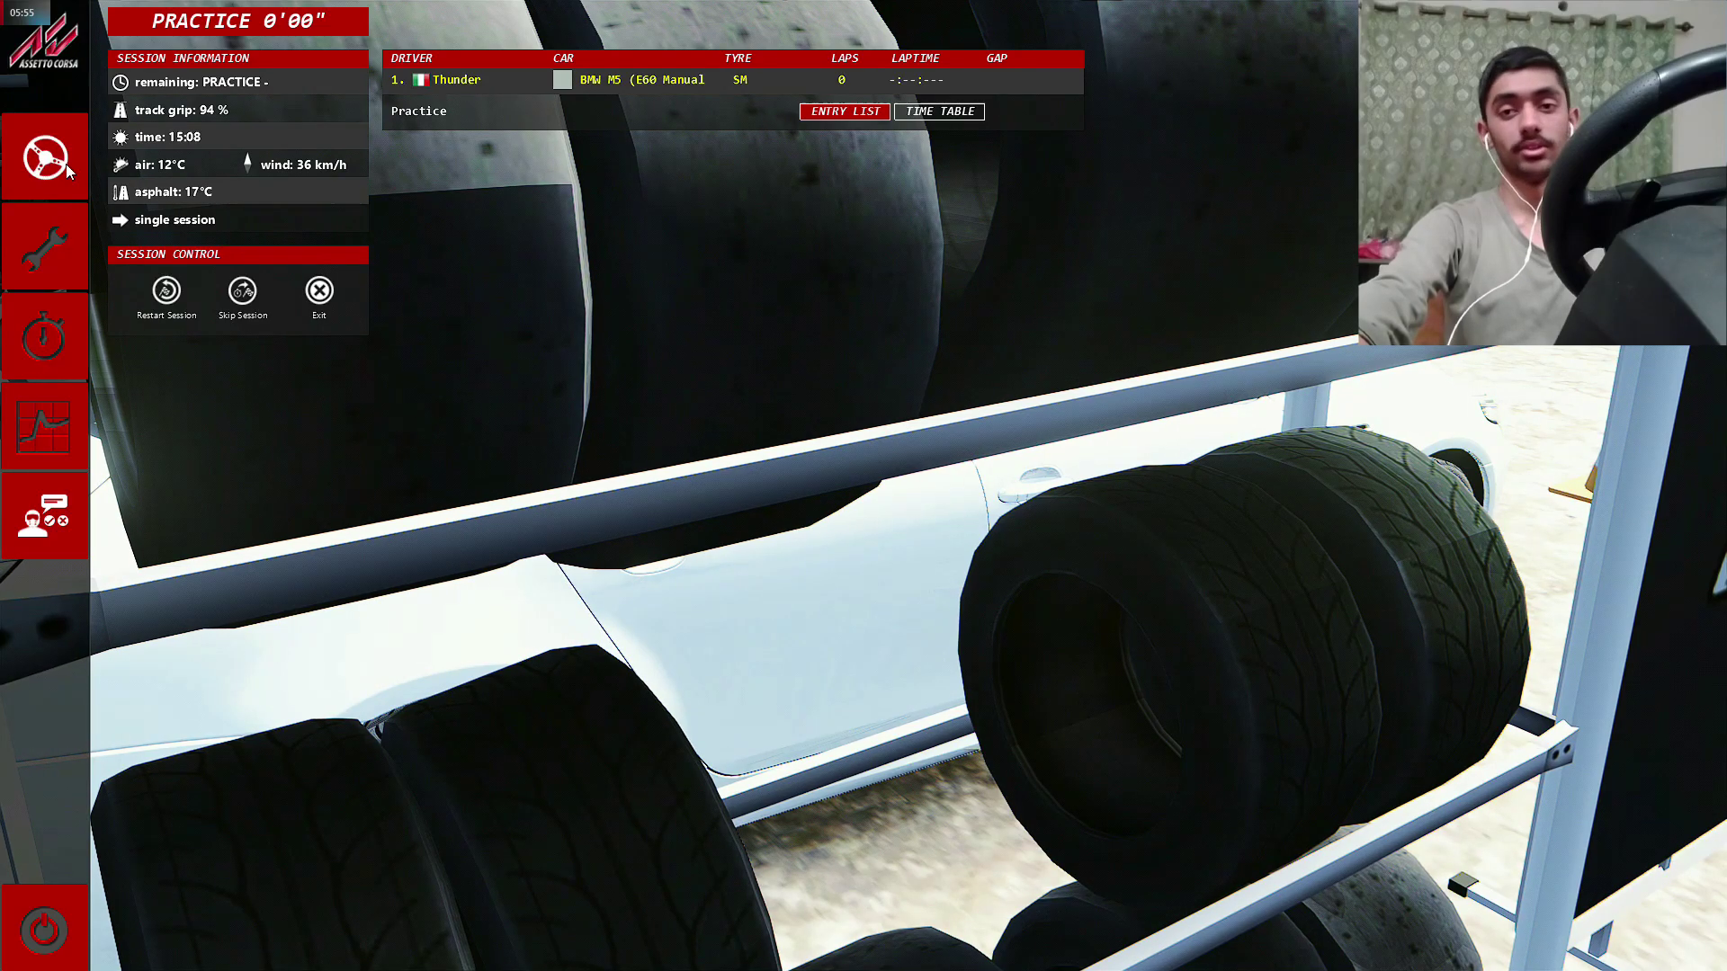
click(67, 164)
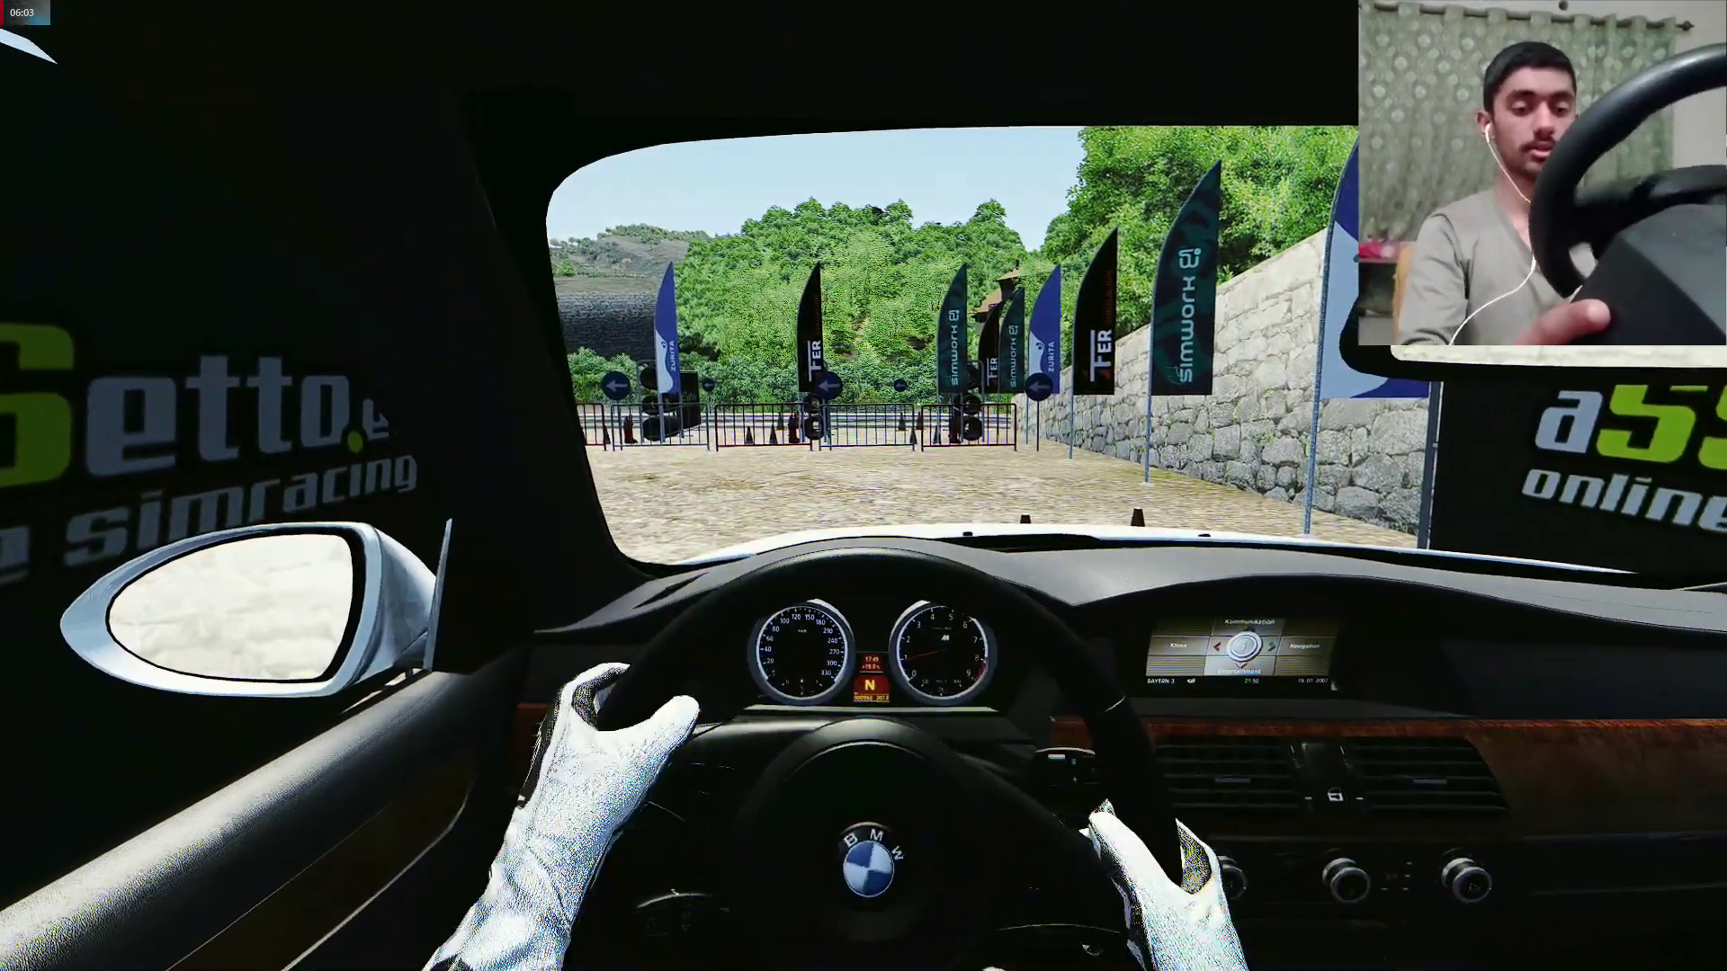
key(F1)
key(F1)
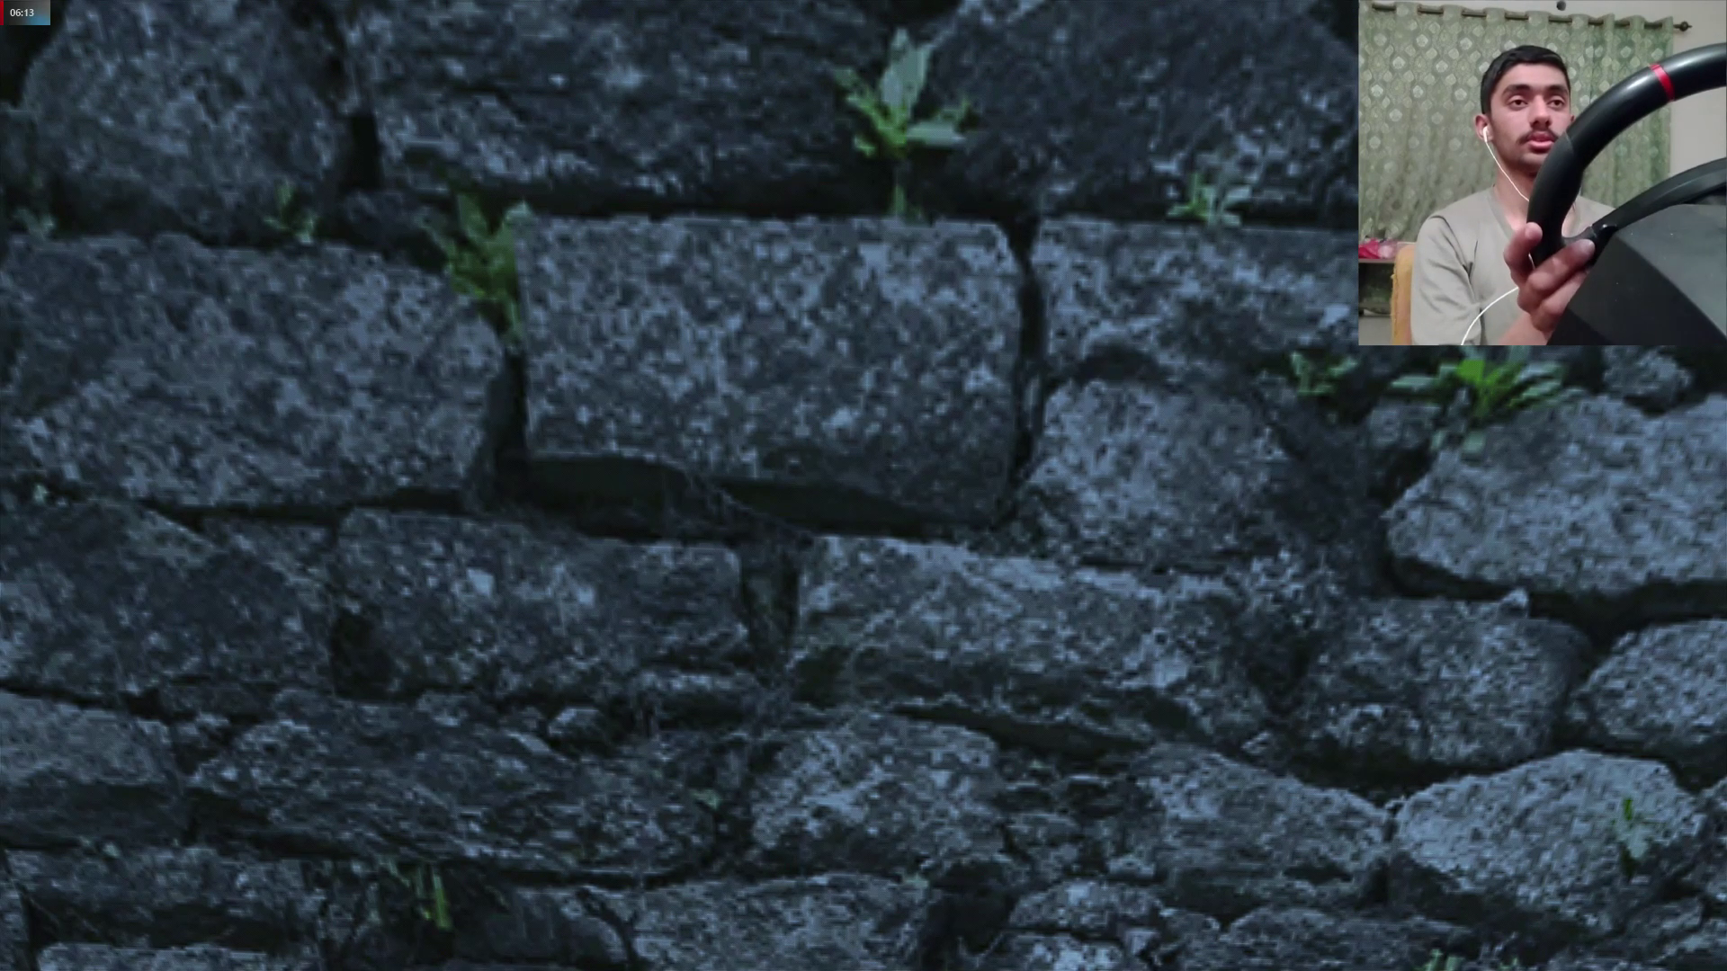
key(F1)
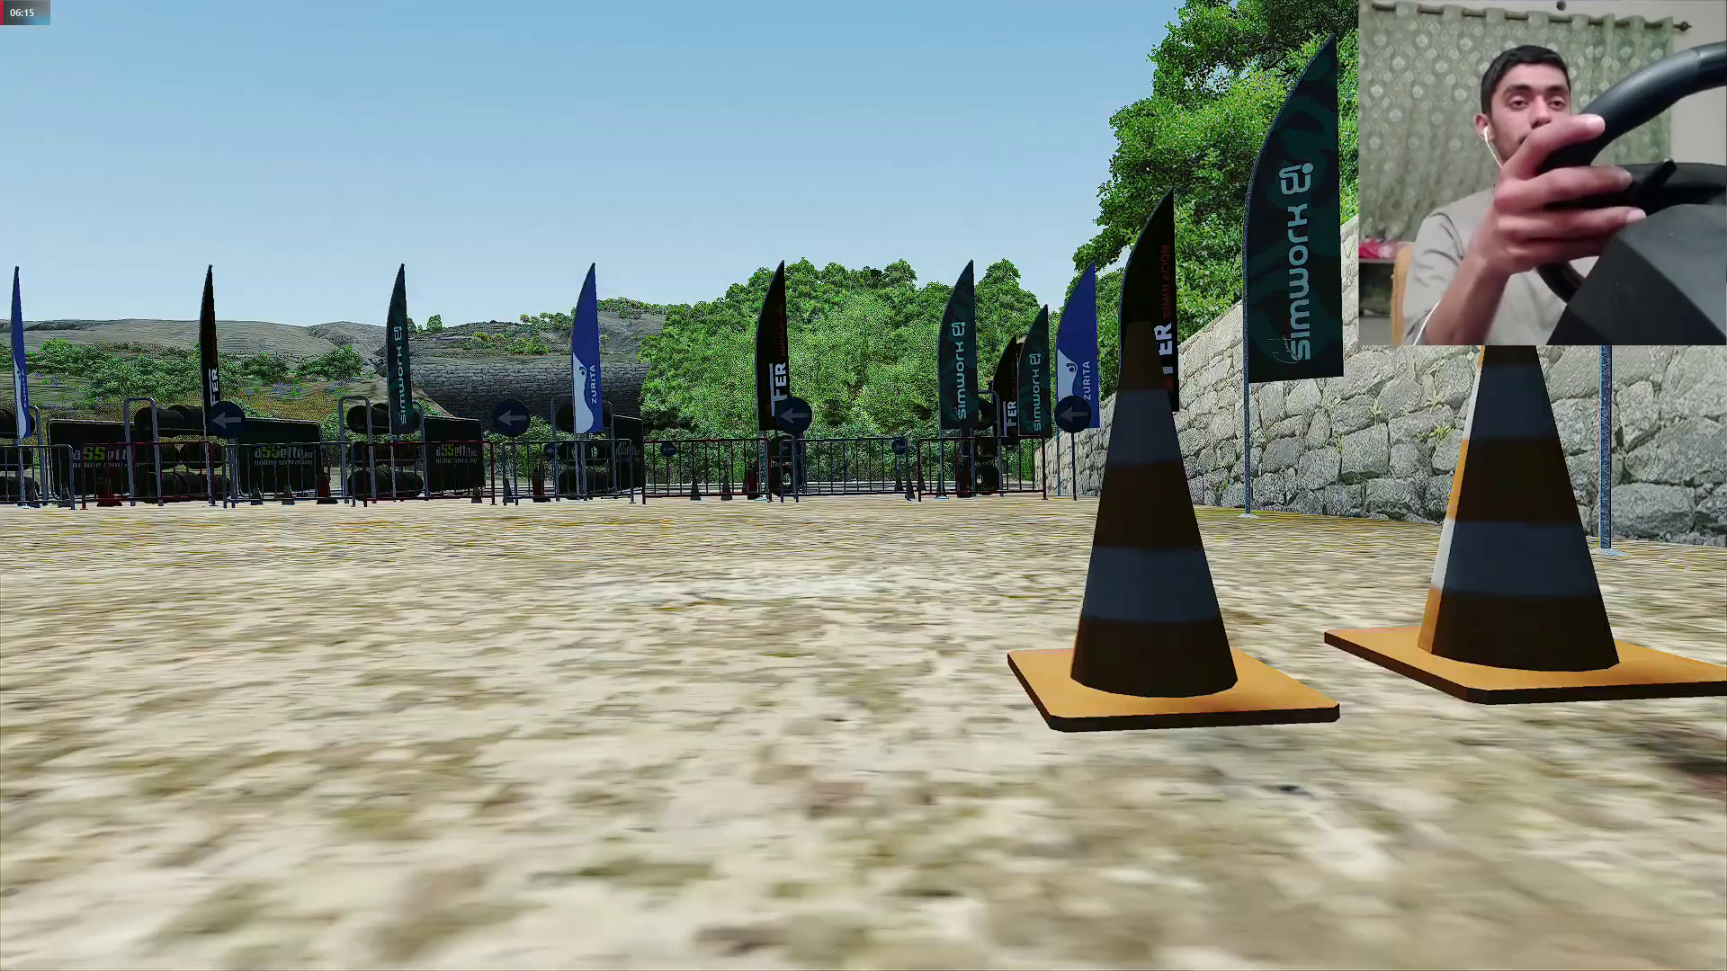
key(F1)
key(F1)
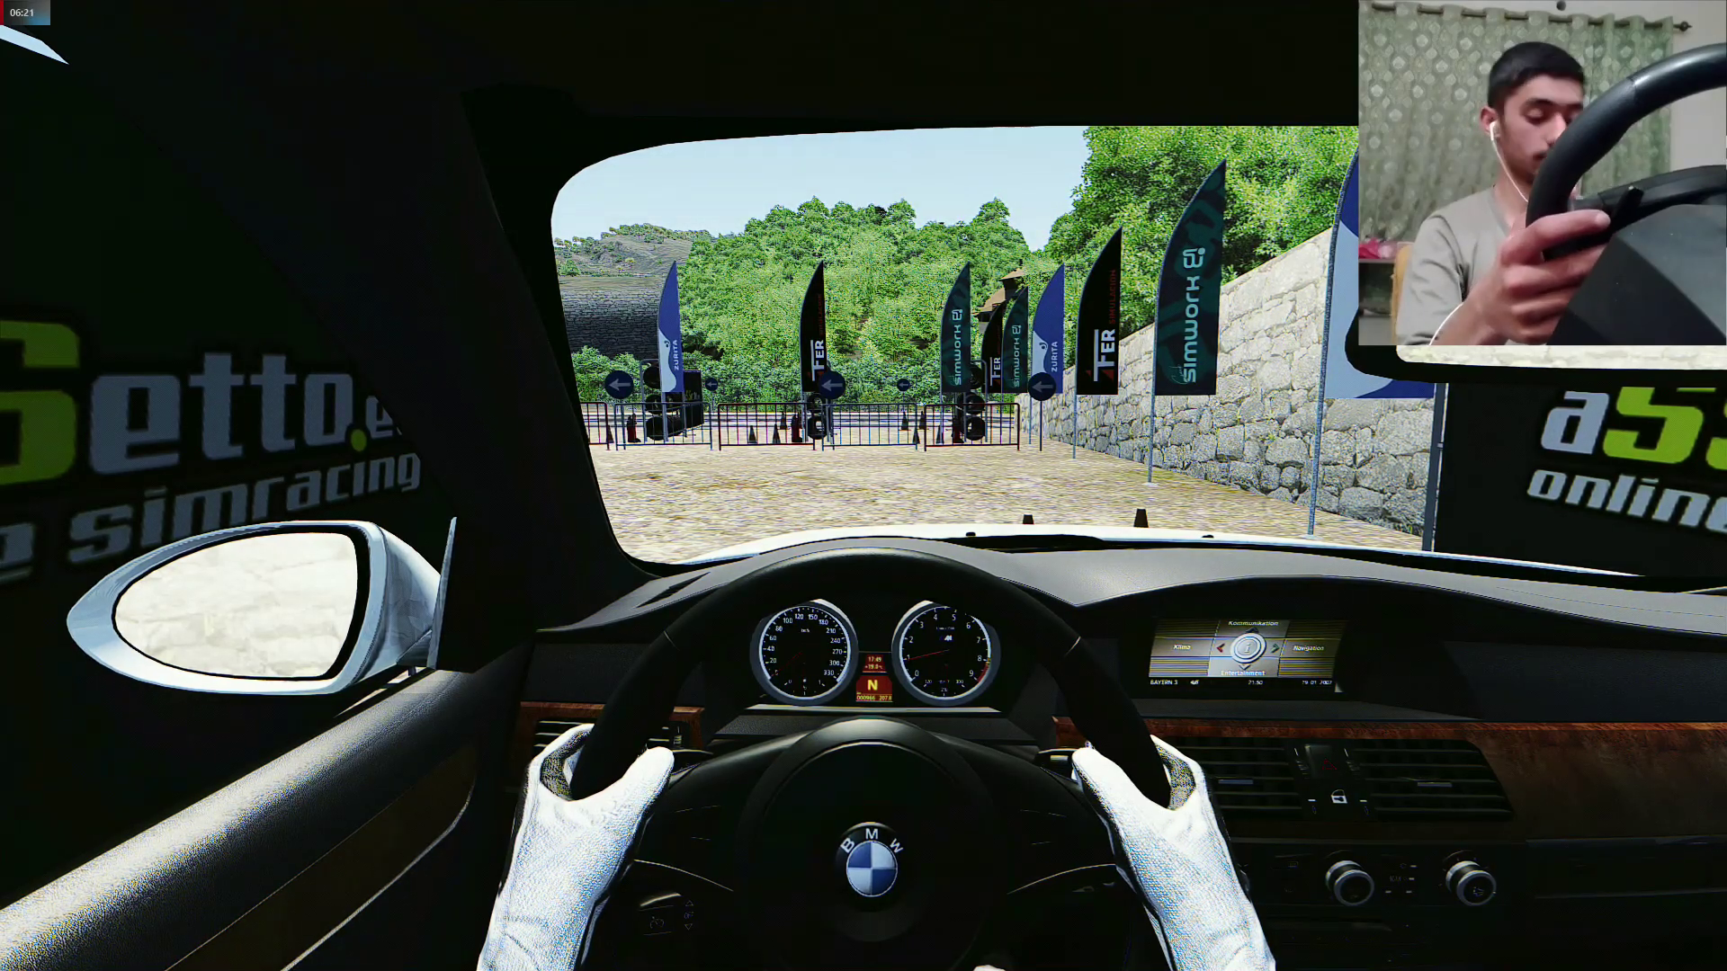
key(super)
key(super)
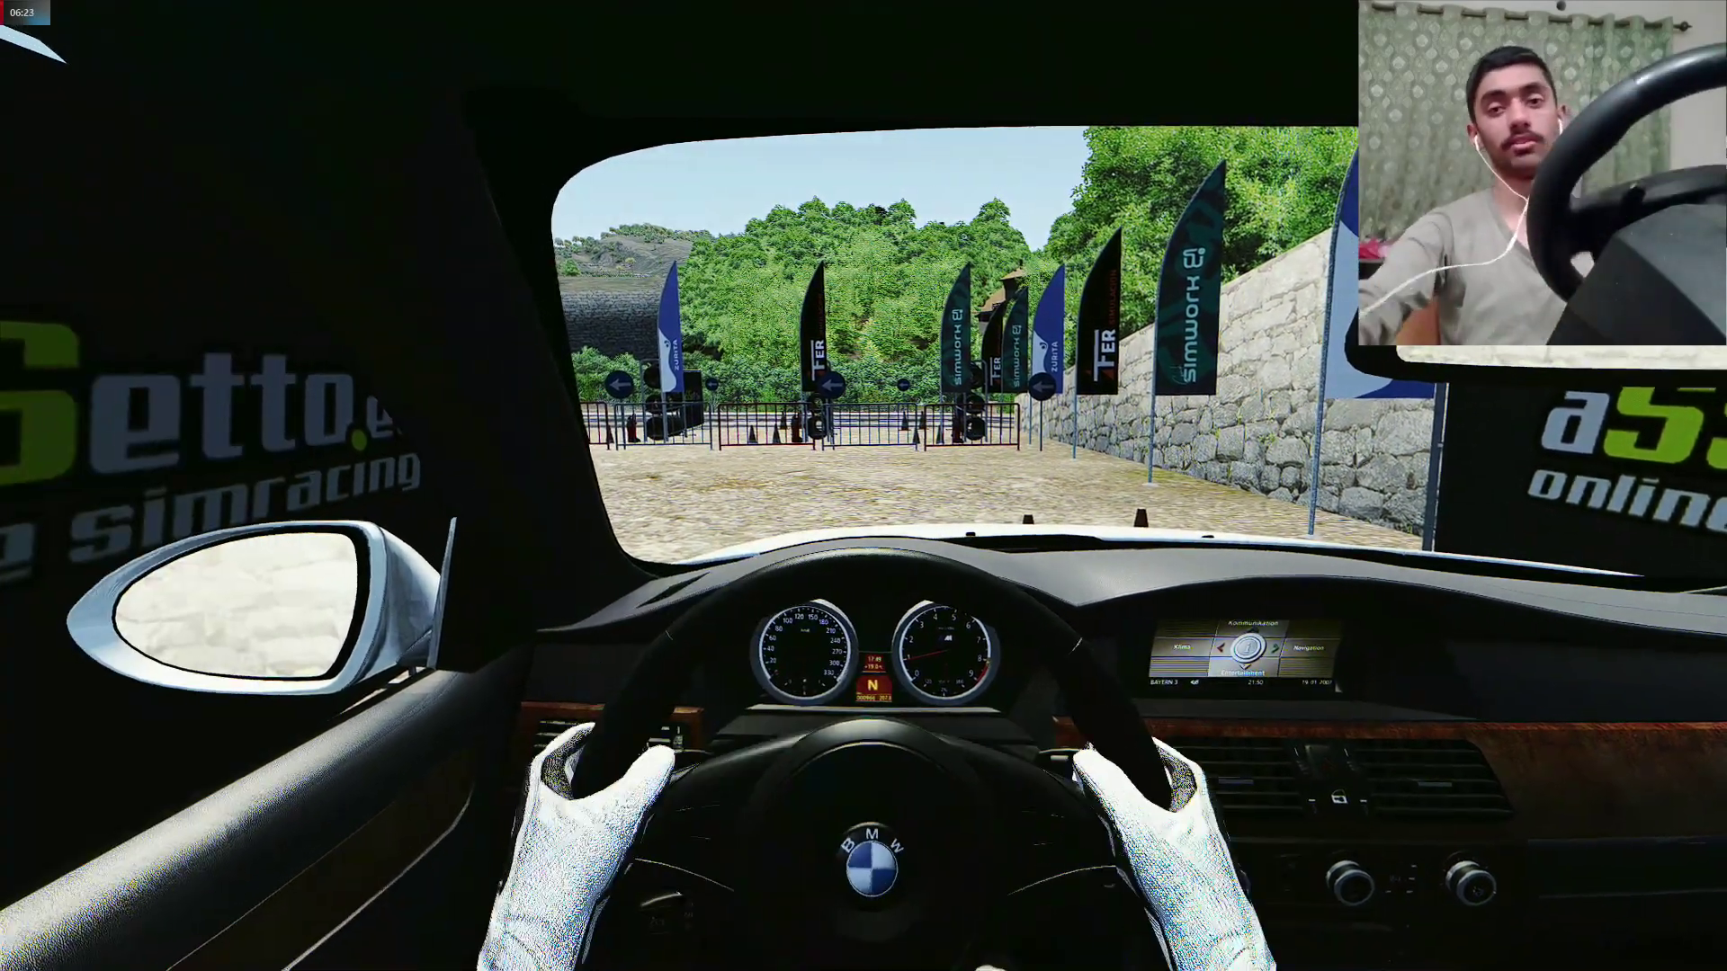